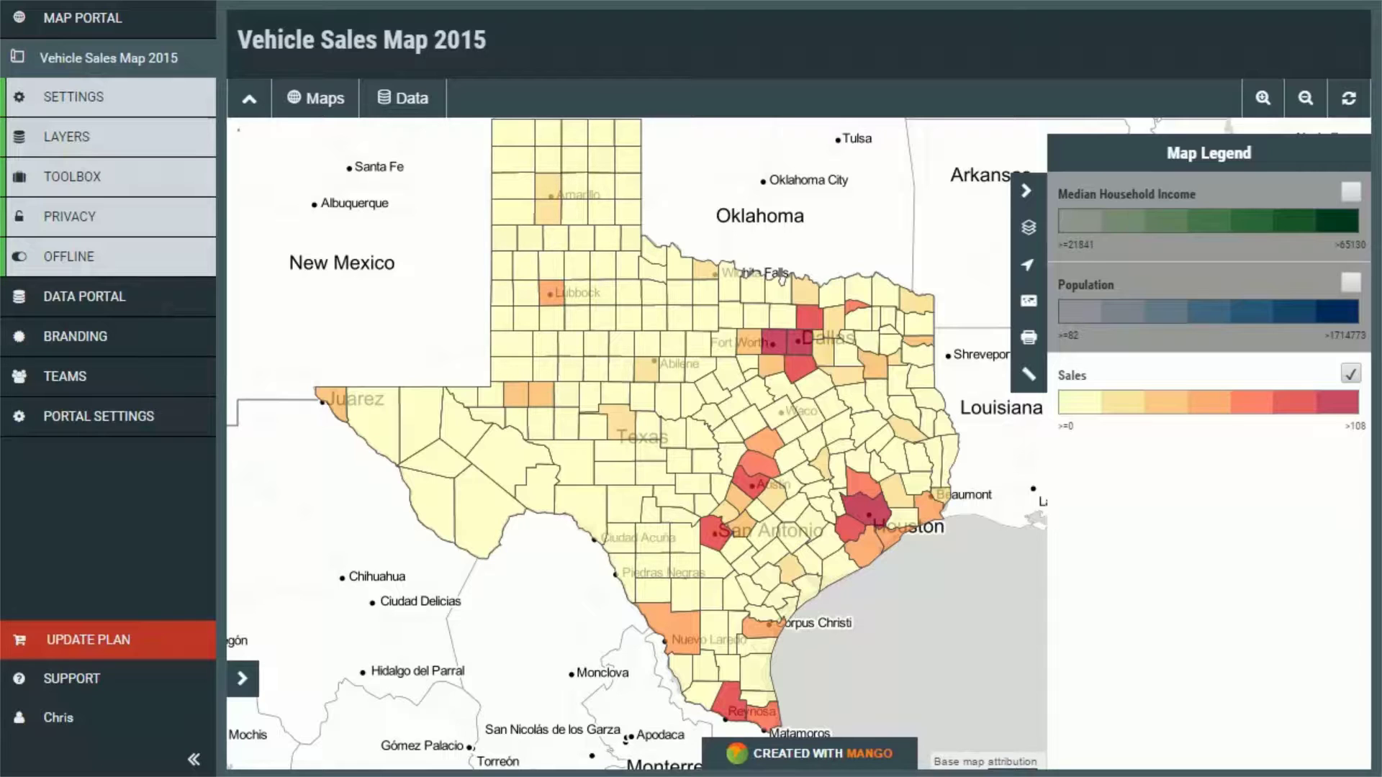
View Tarrant County's sales popup, toggle the Population layer on and off, then view the Dealerships sheet.
{"action": "left_click", "coordinate": [773, 347]}
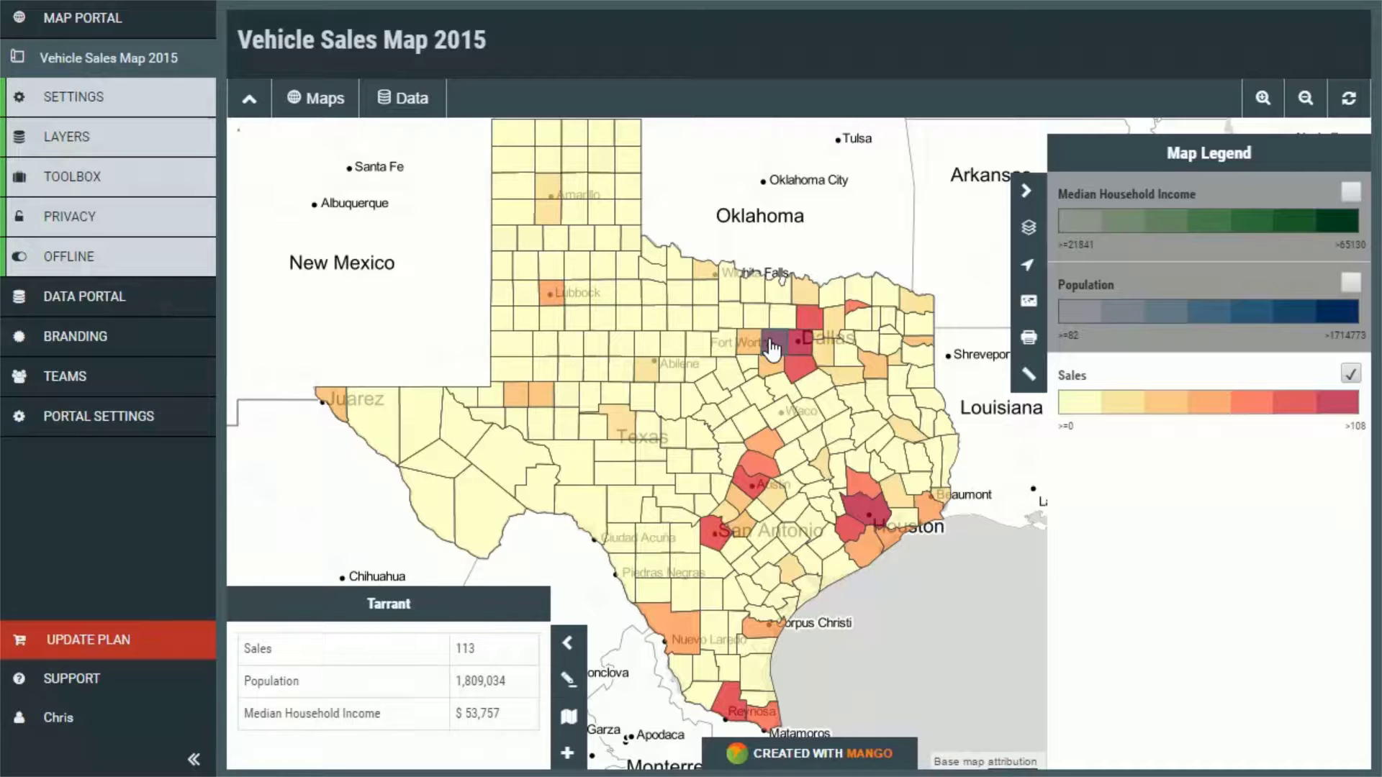
{"action": "left_click", "coordinate": [1350, 284]}
{"action": "left_click", "coordinate": [1350, 284]}
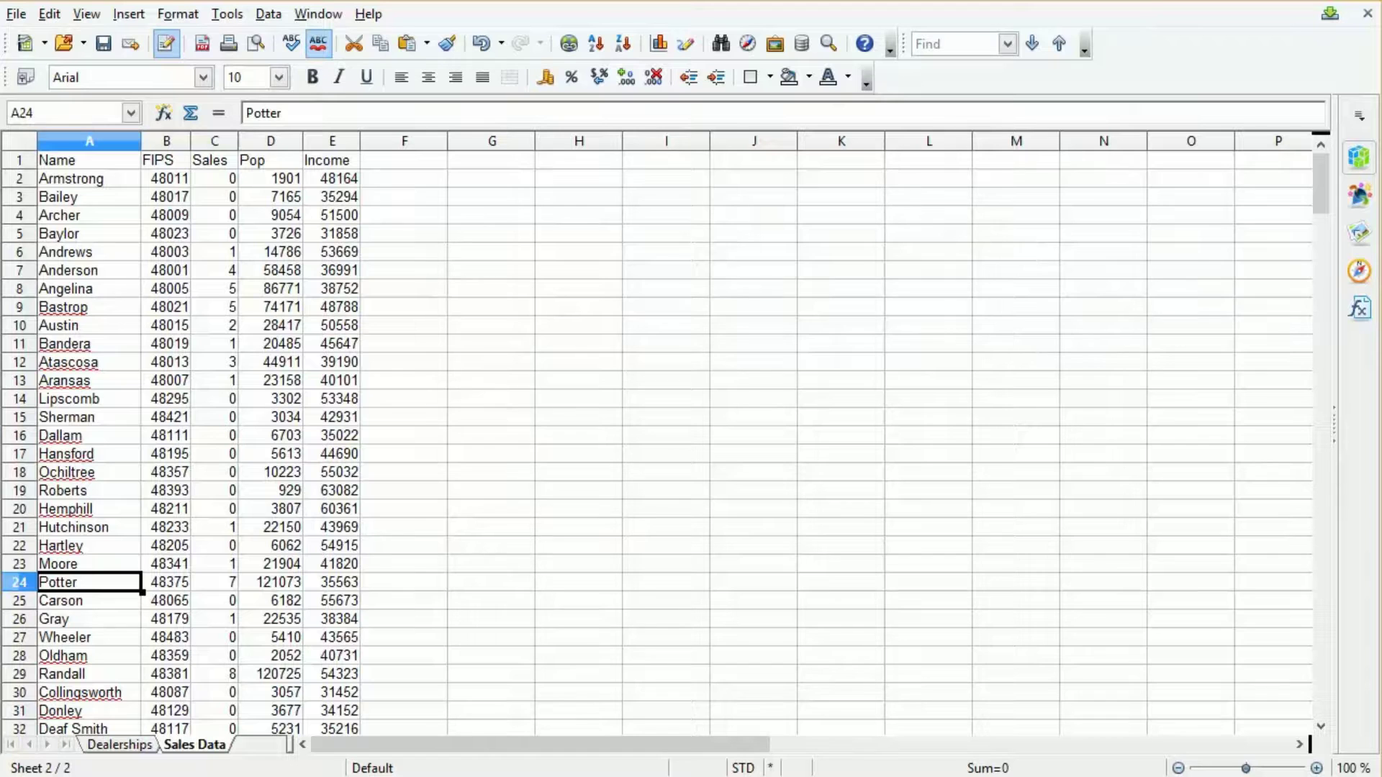
{"action": "left_click", "coordinate": [124, 745]}
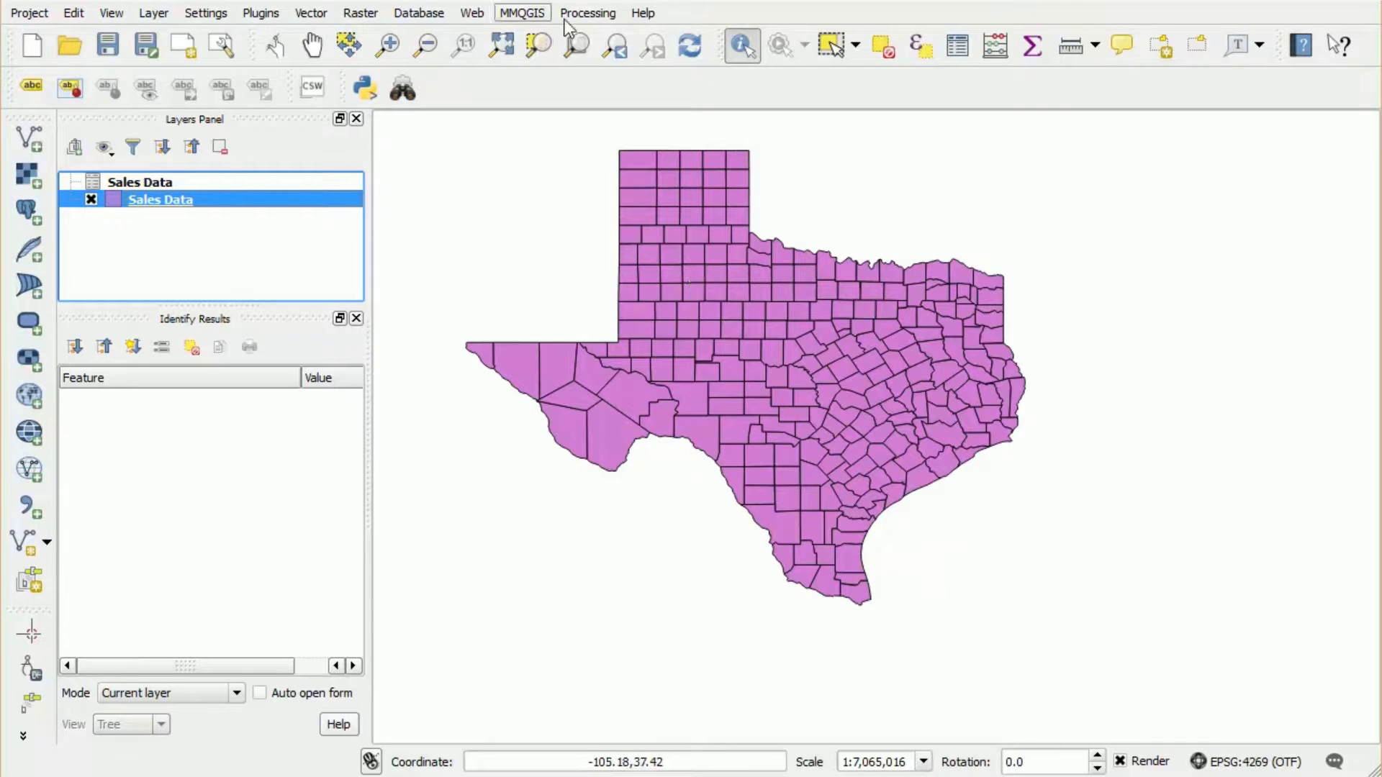
{"action": "left_click", "coordinate": [521, 14]}
{"action": "left_click", "coordinate": [520, 16]}
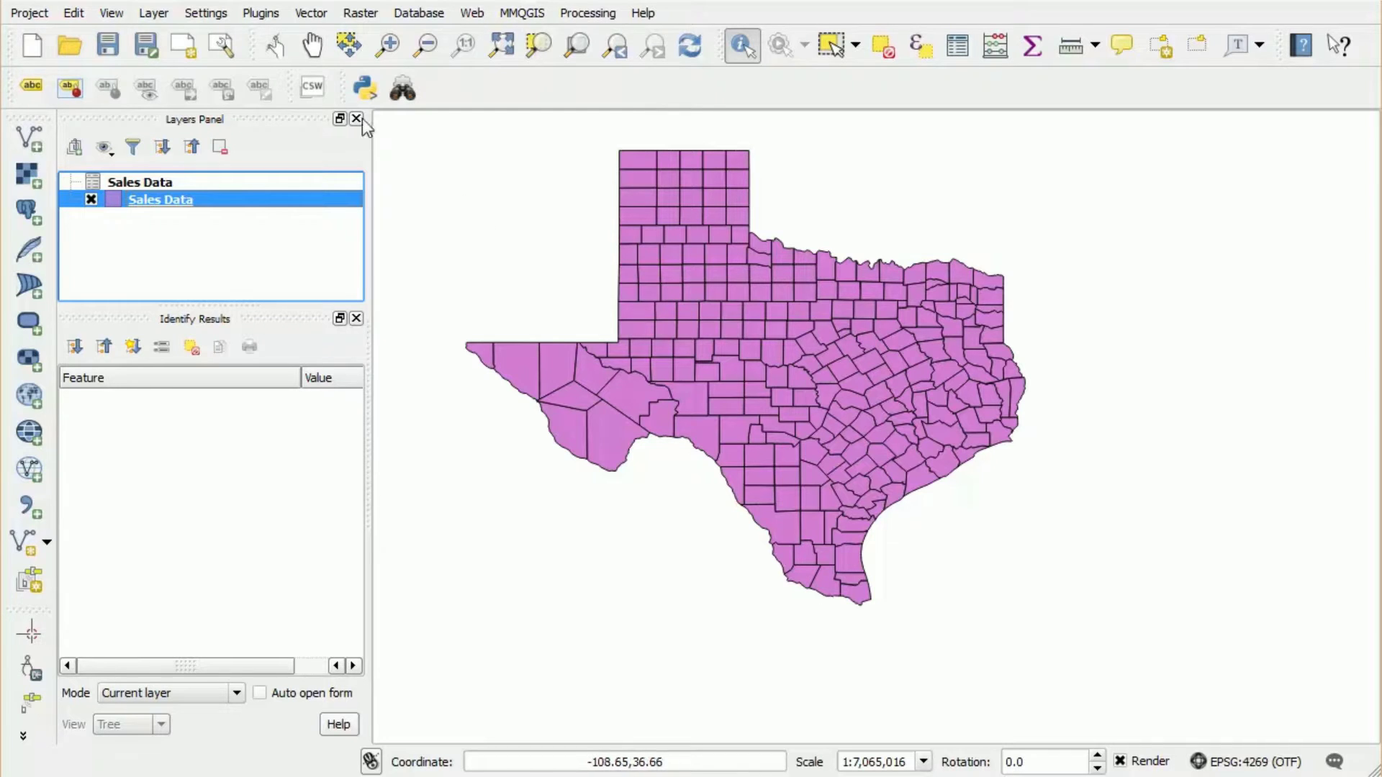
{"action": "left_click", "coordinate": [261, 16]}
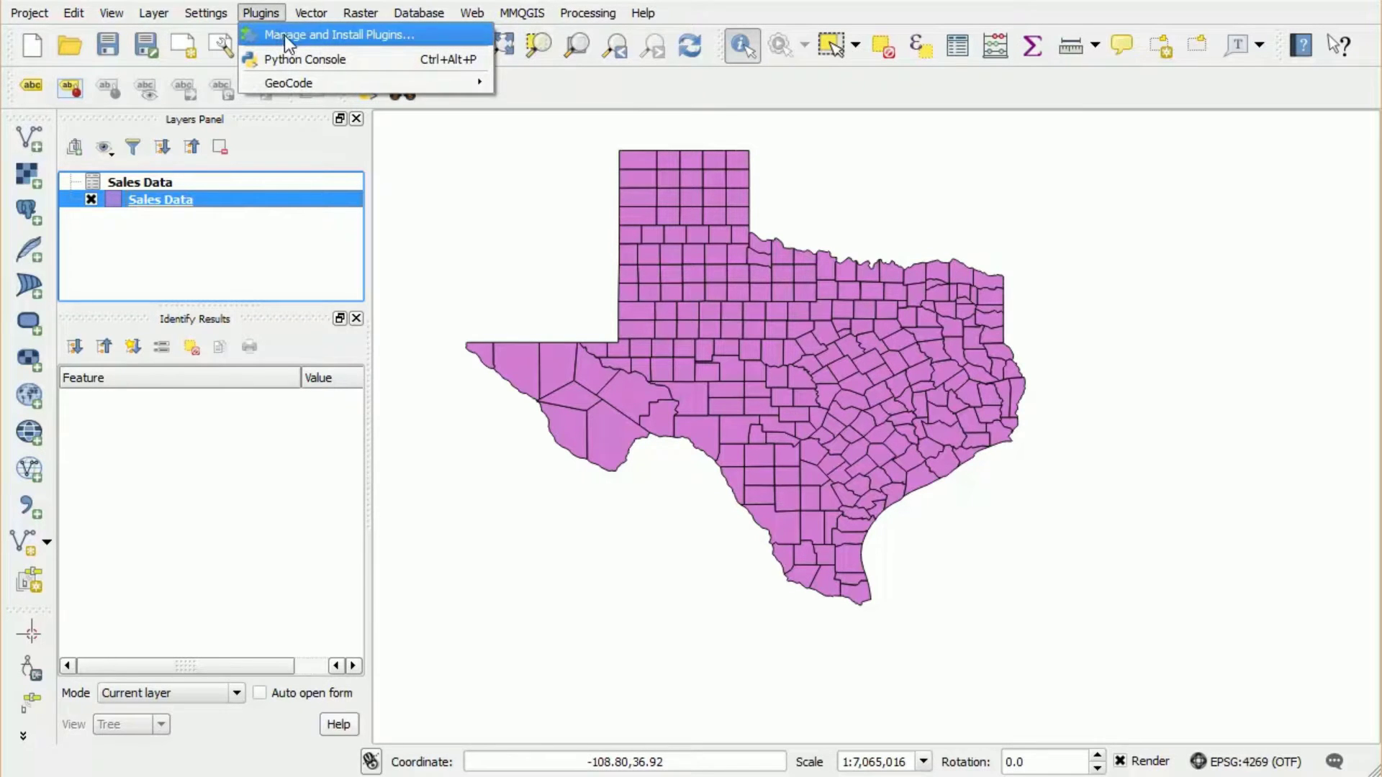
{"action": "left_click", "coordinate": [284, 35]}
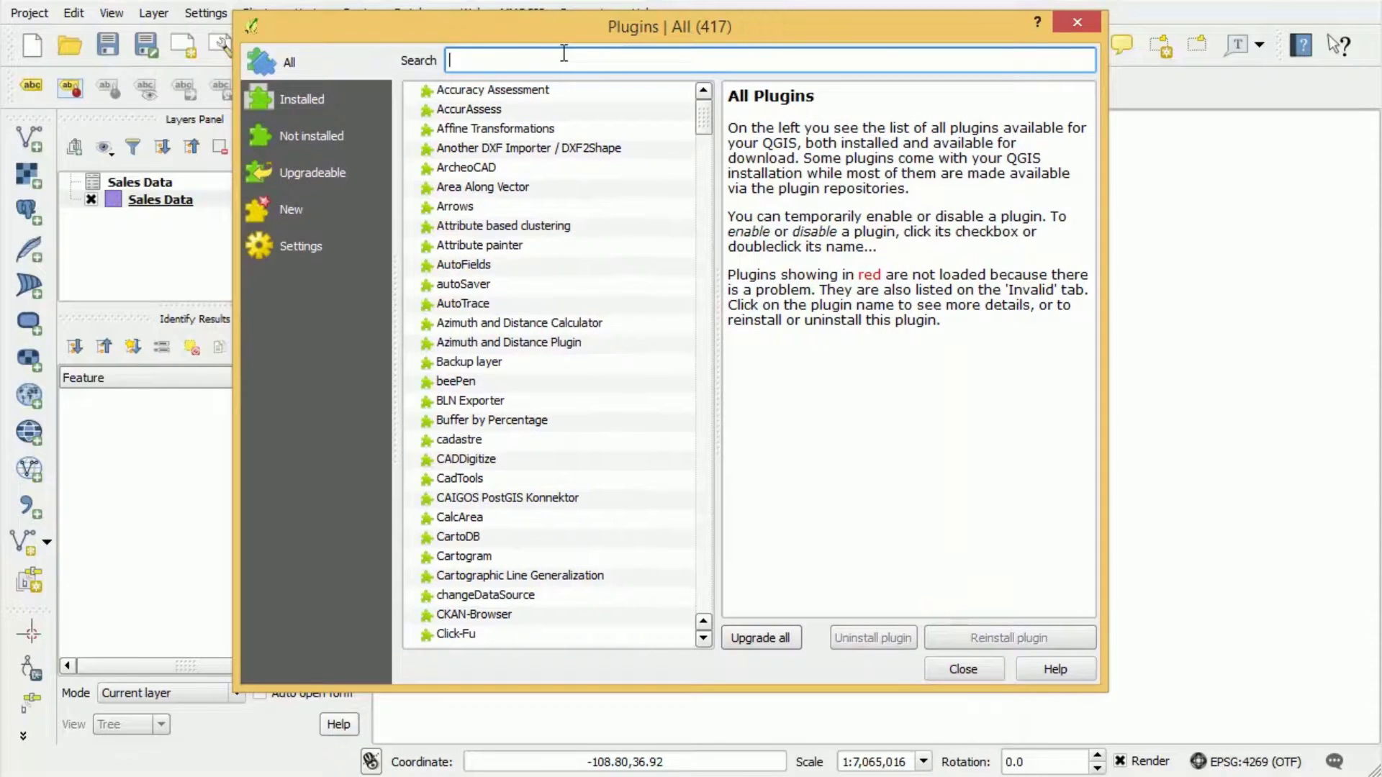
{"action": "type", "text": "mmqgi"}
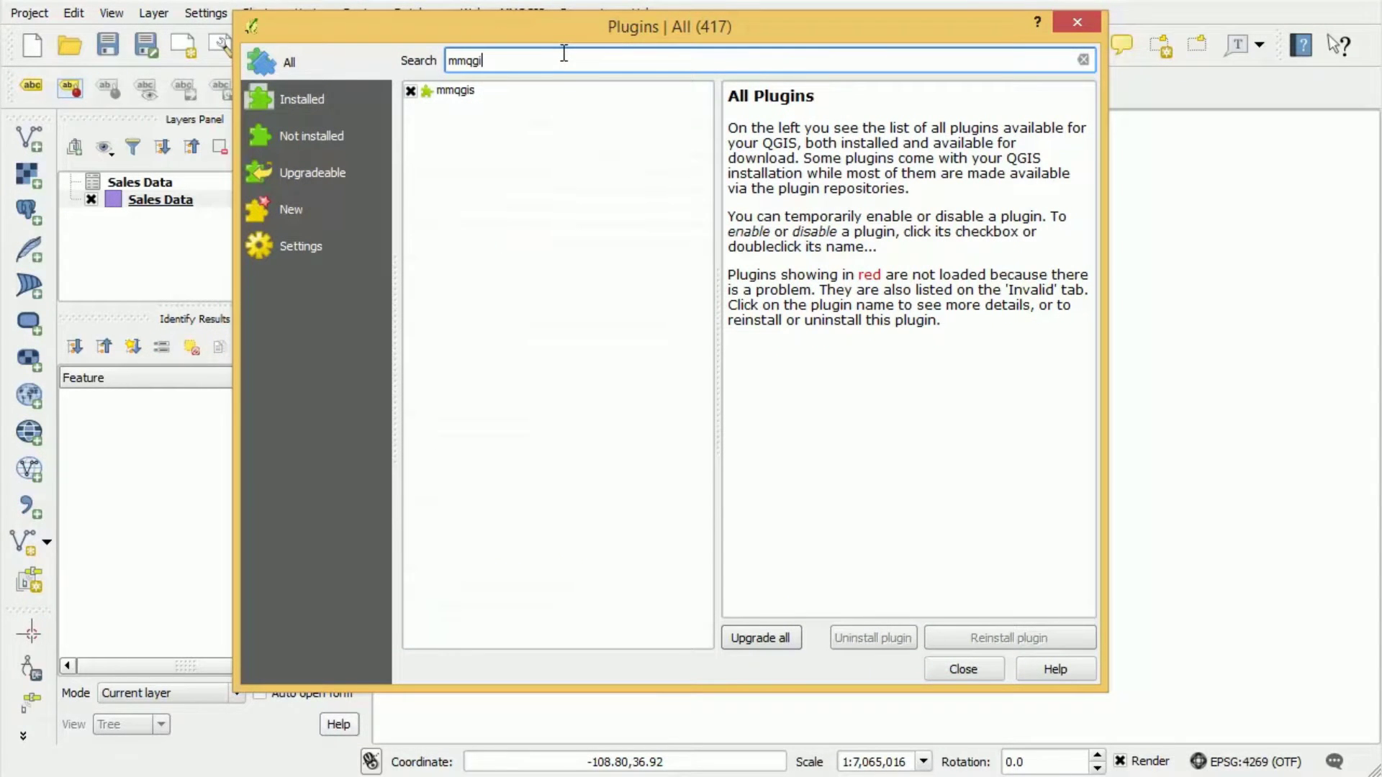
{"action": "left_click", "coordinate": [446, 92]}
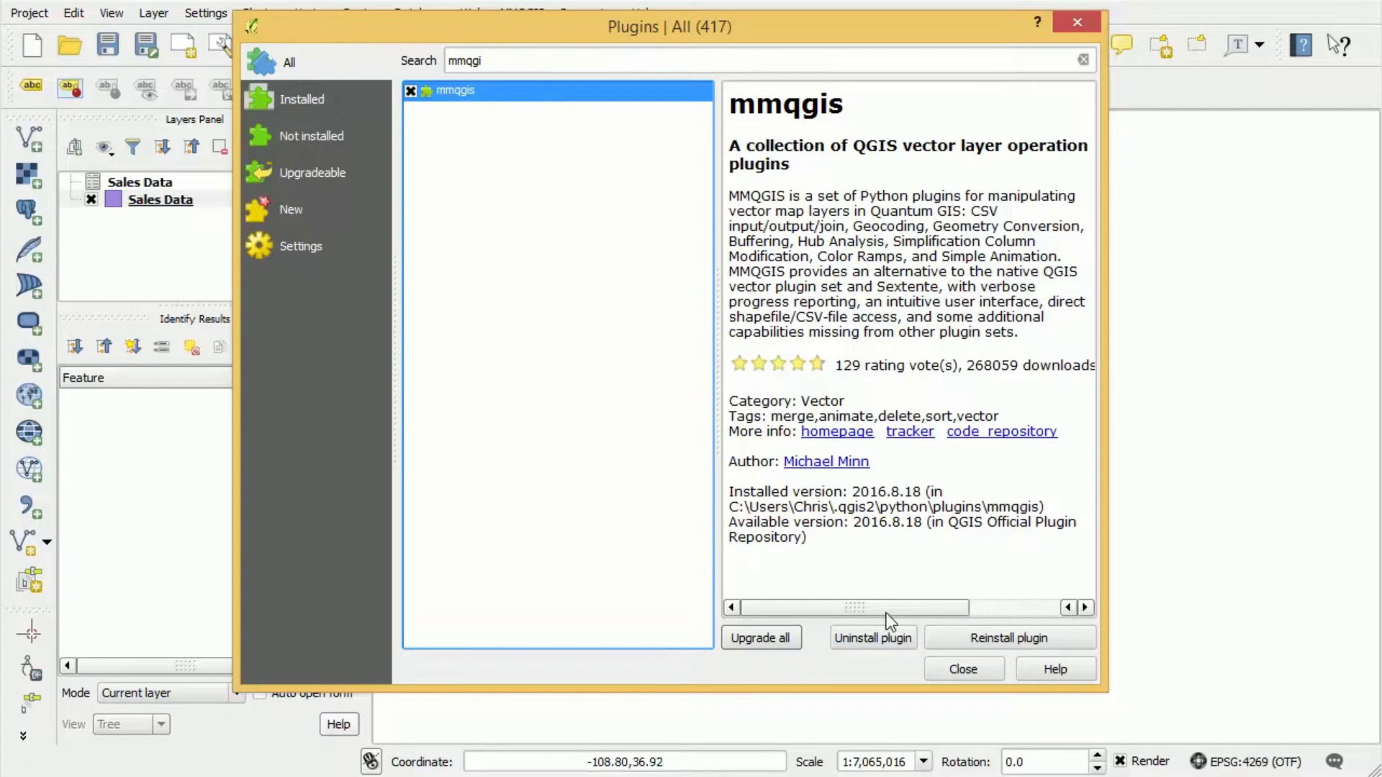
{"action": "left_click", "coordinate": [971, 671]}
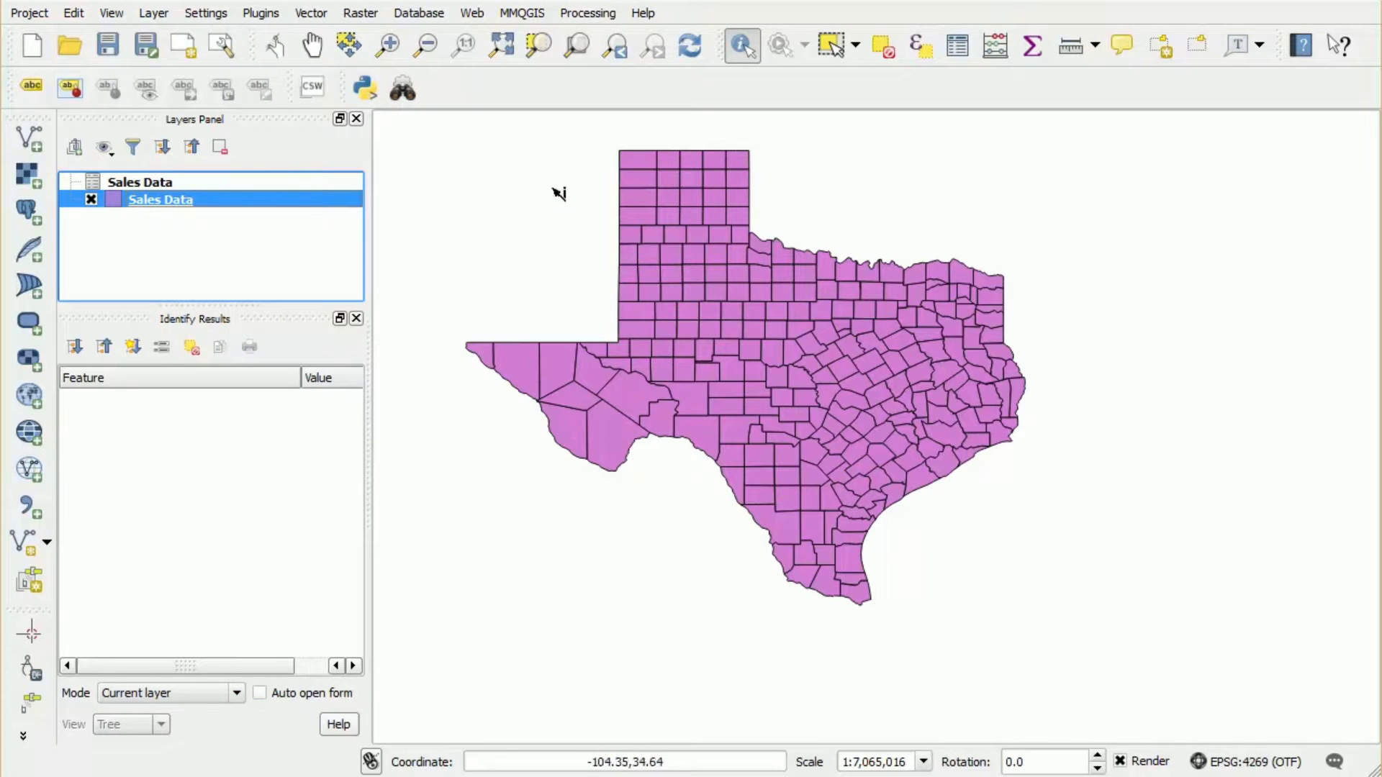
Launch the MMQGIS Geocode CSV with Google / OpenStreetMap tool.
{"action": "left_click", "coordinate": [523, 15]}
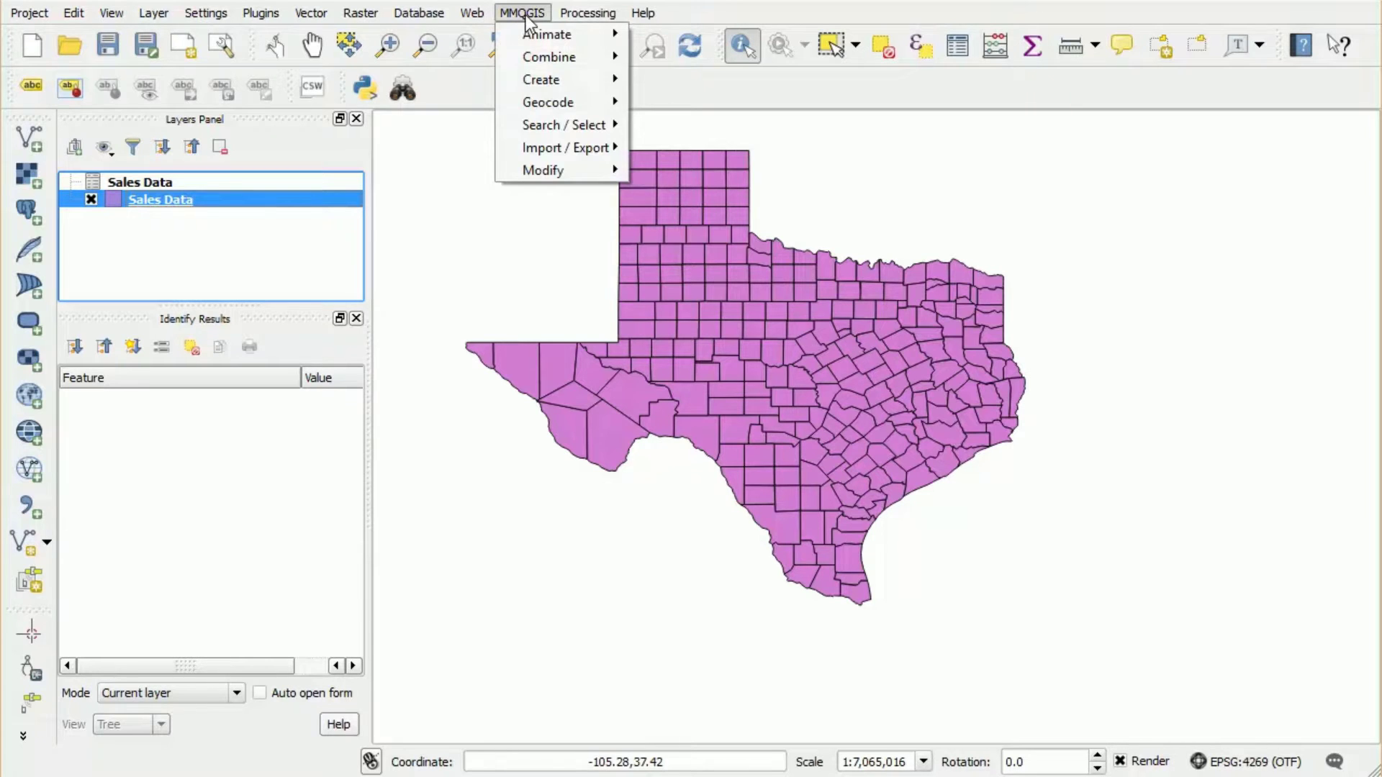
{"action": "mouse_move", "coordinate": [565, 105]}
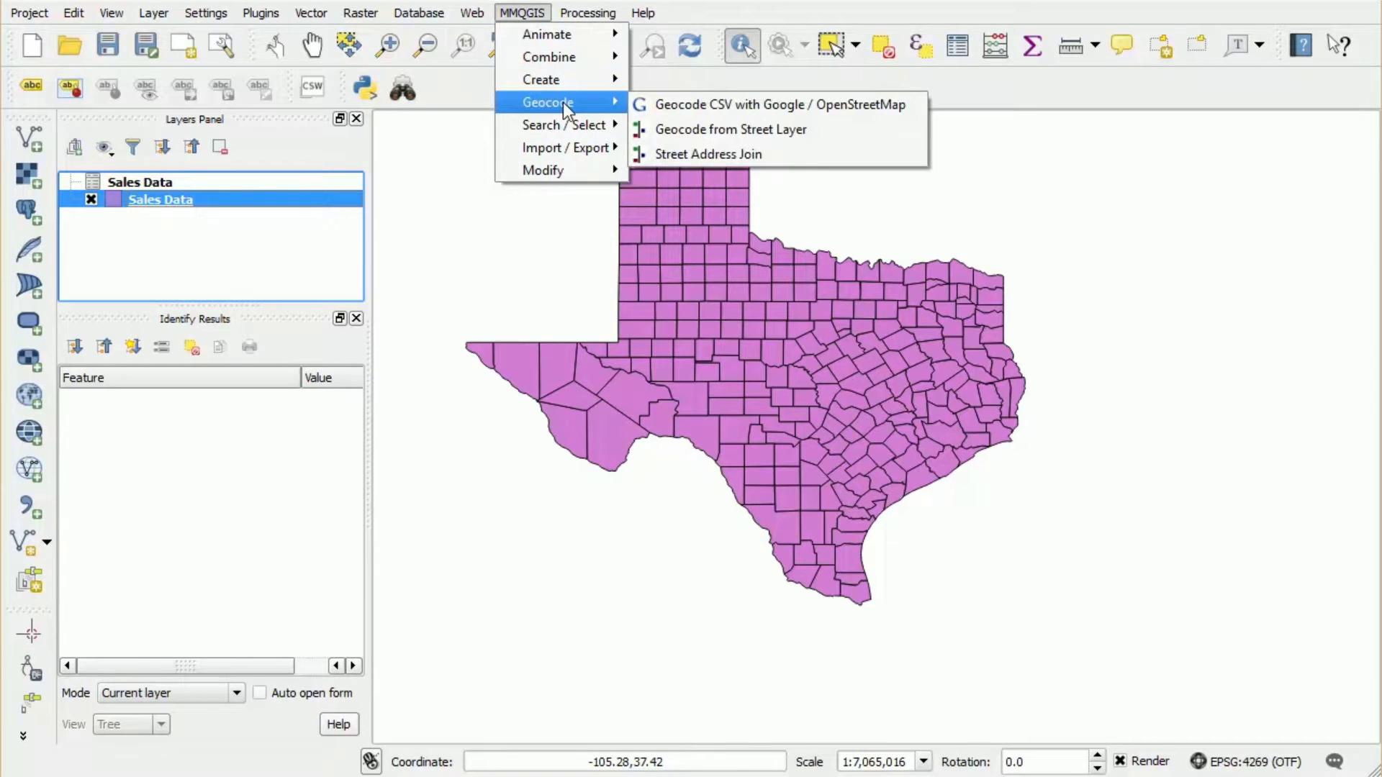
{"action": "left_click", "coordinate": [689, 110]}
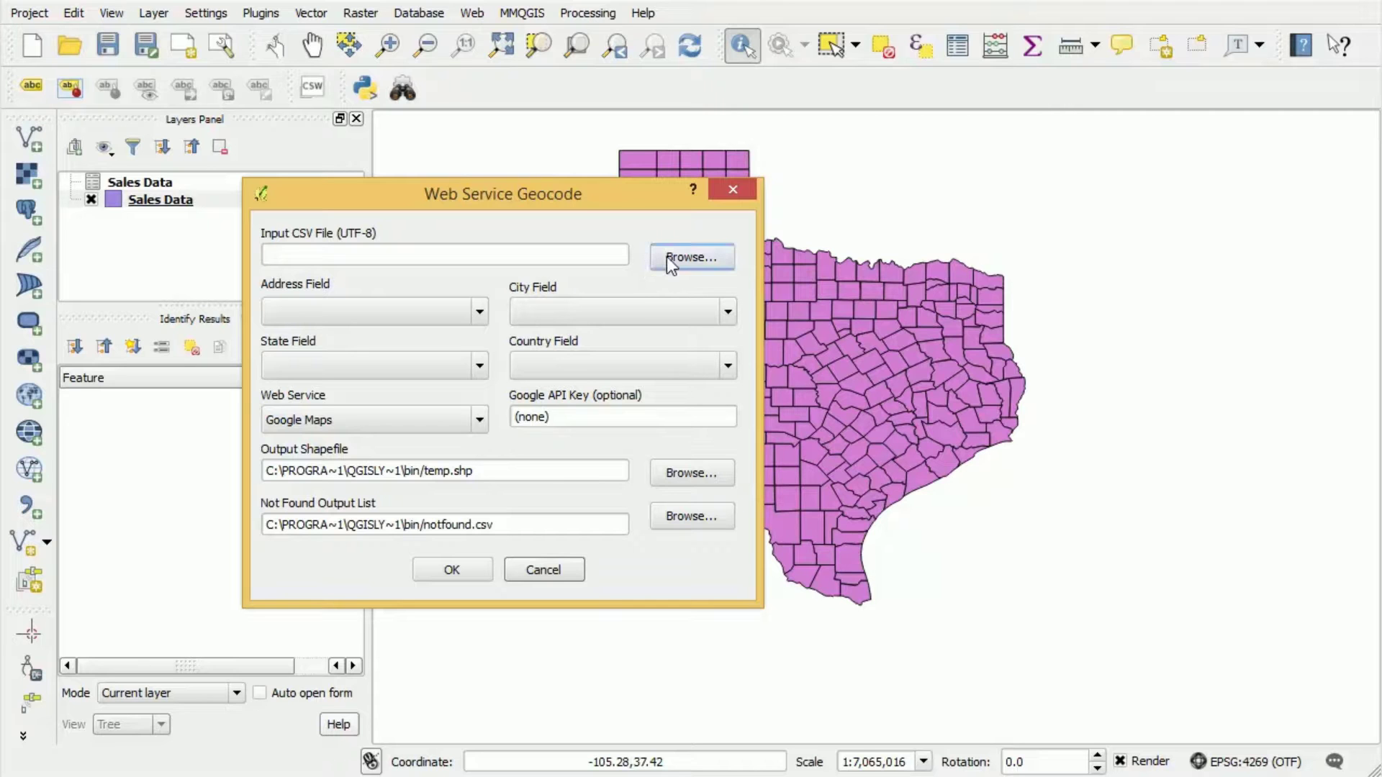
Choose Dealerships.csv from the Spreasheets folder as the geocoding input file.
{"action": "left_click", "coordinate": [668, 262]}
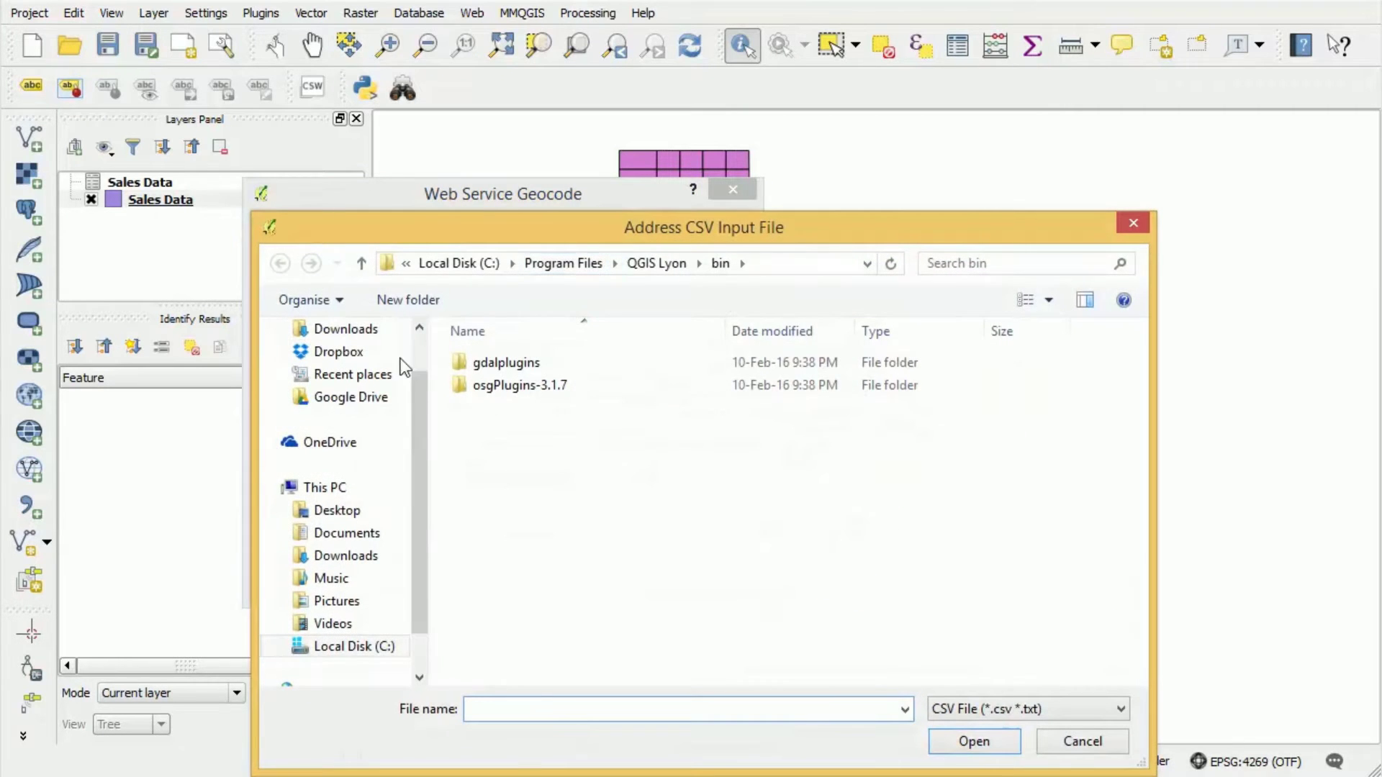
{"action": "left_click", "coordinate": [337, 510]}
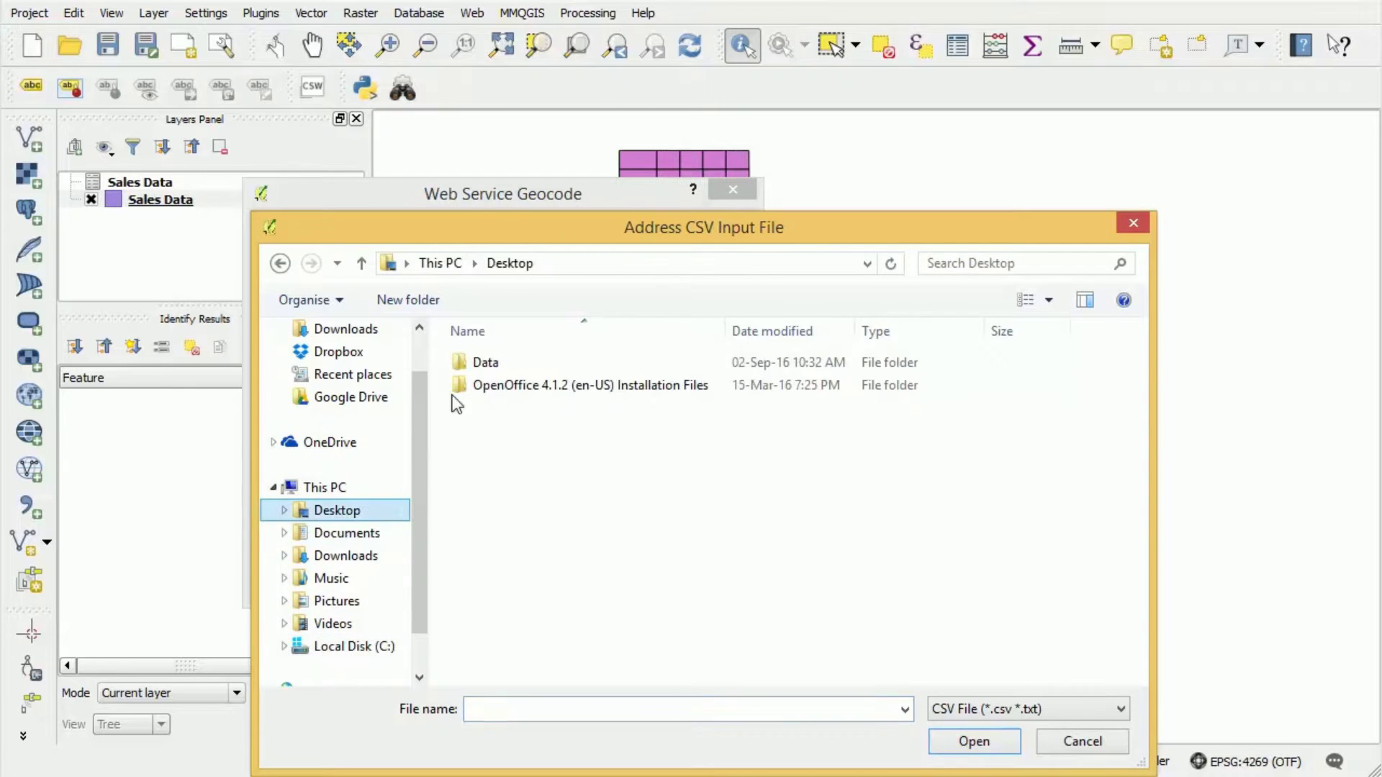
{"action": "double_click", "coordinate": [488, 364]}
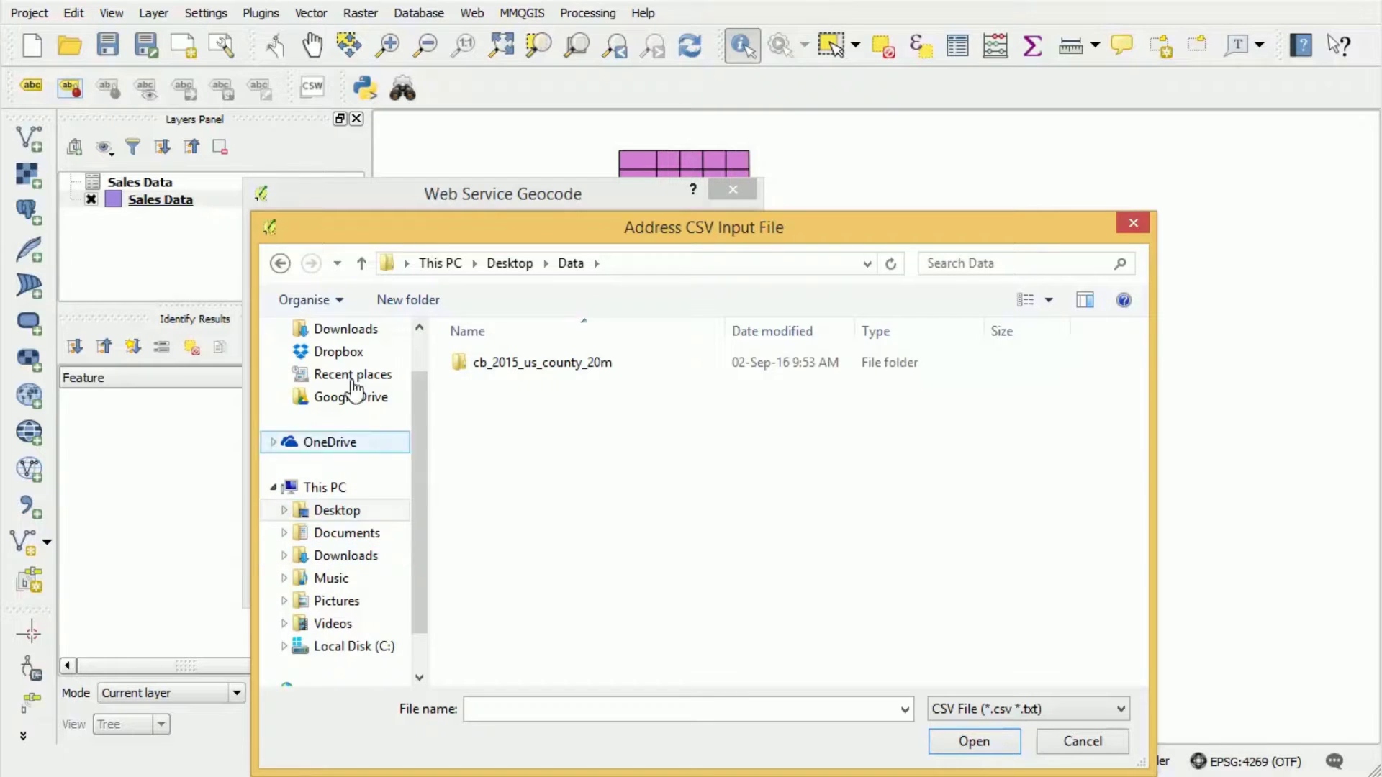
{"action": "left_click", "coordinate": [350, 354]}
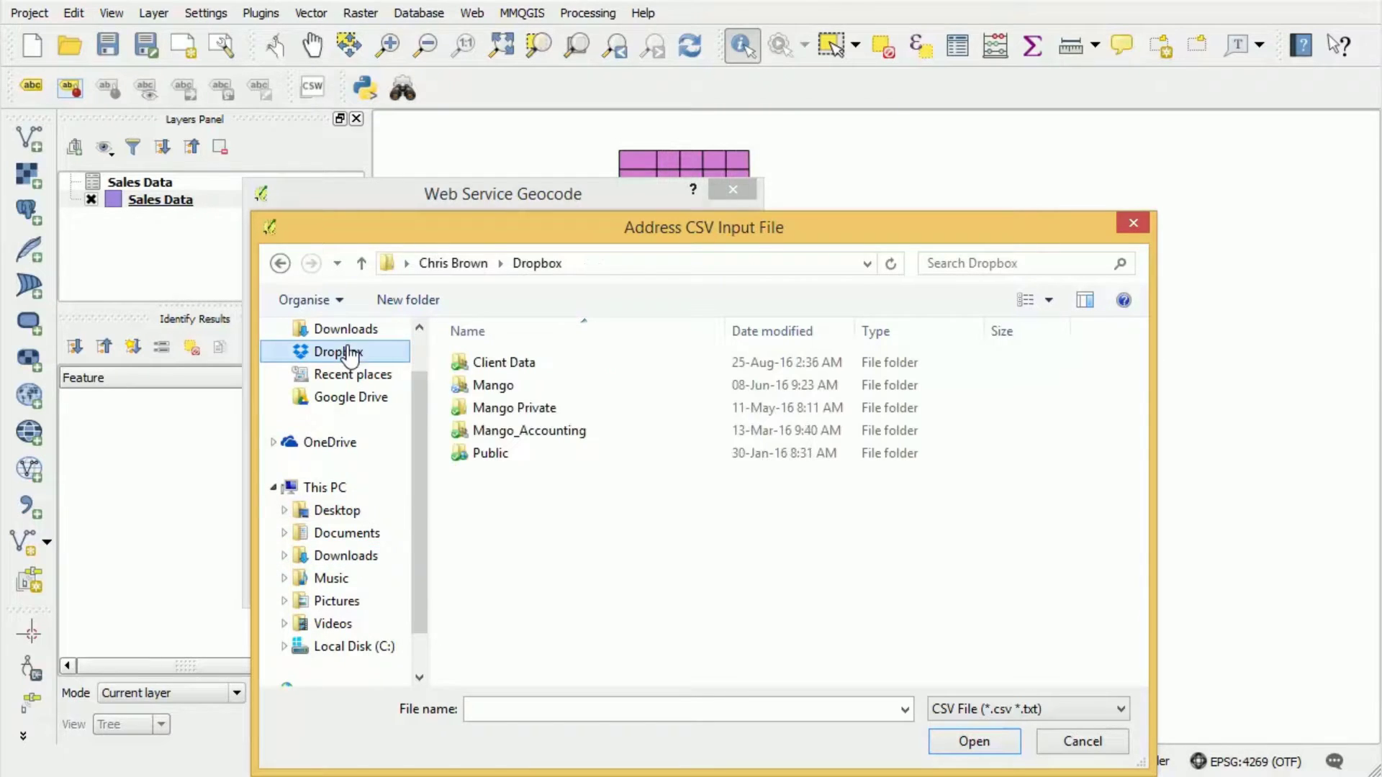
{"action": "double_click", "coordinate": [493, 383]}
{"action": "double_click", "coordinate": [494, 475]}
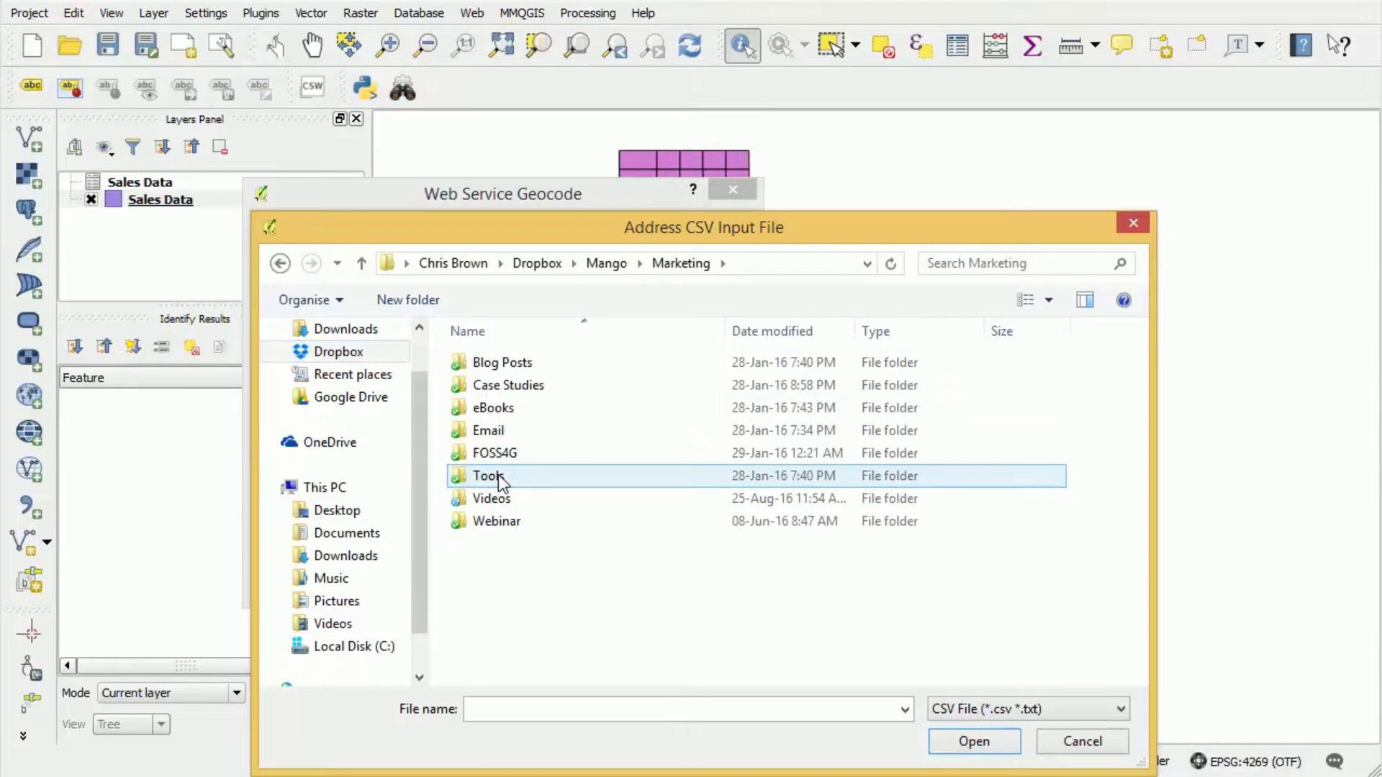
{"action": "double_click", "coordinate": [496, 498]}
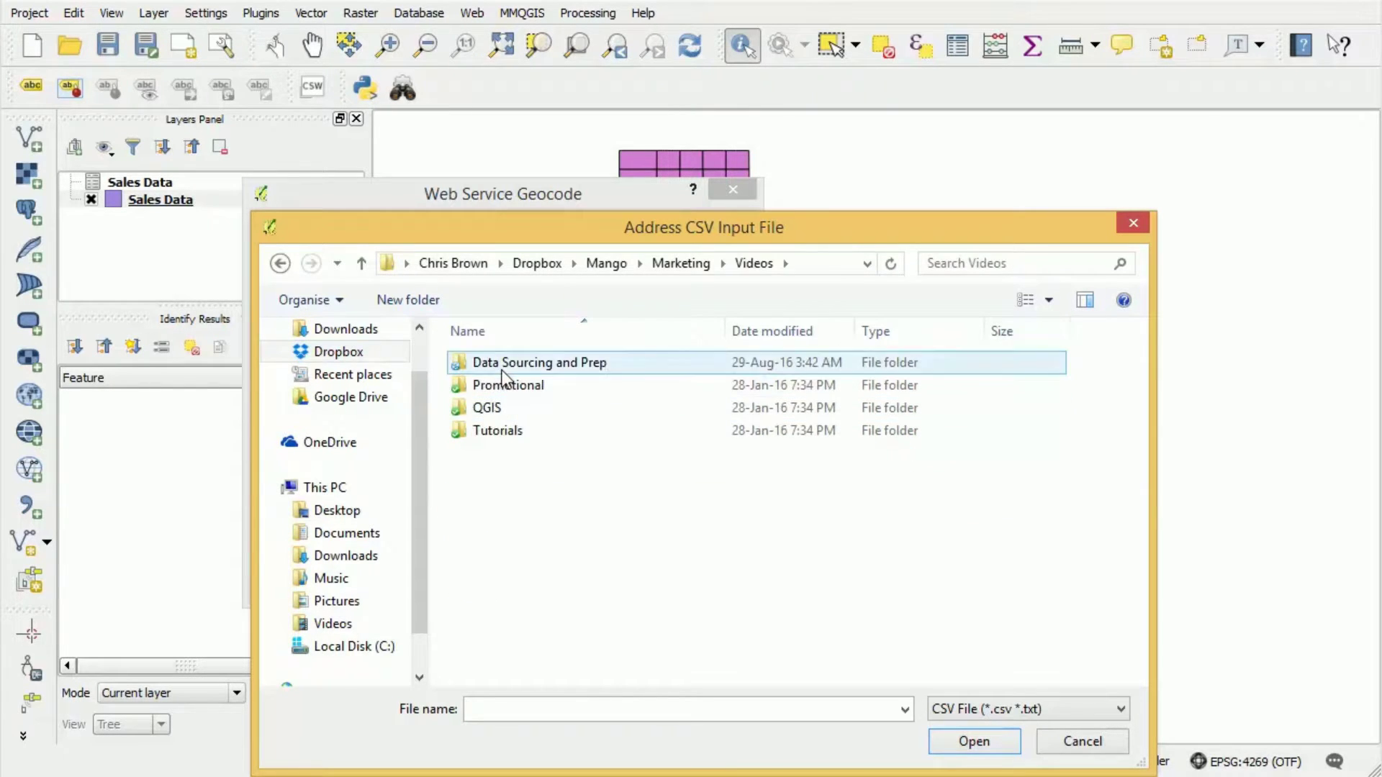
{"action": "double_click", "coordinate": [503, 363]}
{"action": "double_click", "coordinate": [502, 367]}
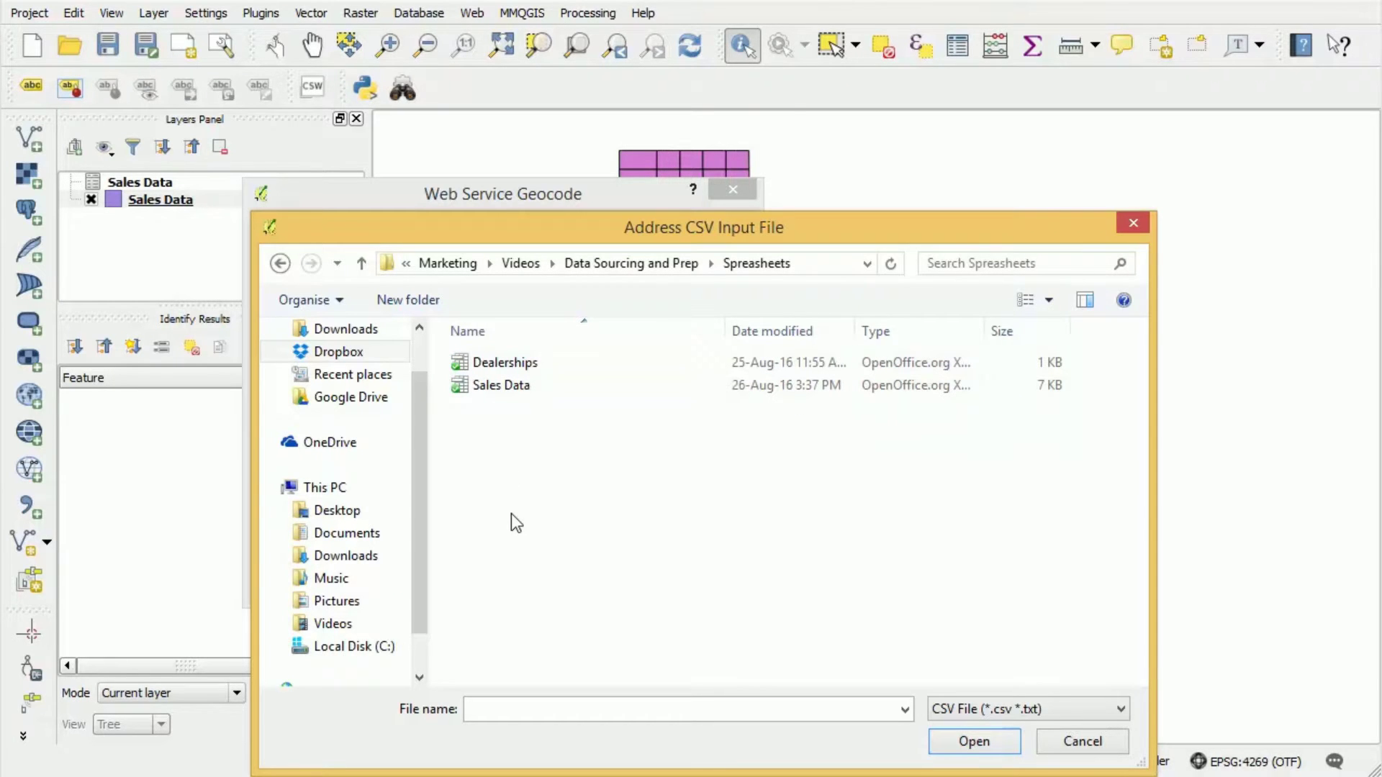
{"action": "left_click", "coordinate": [513, 363]}
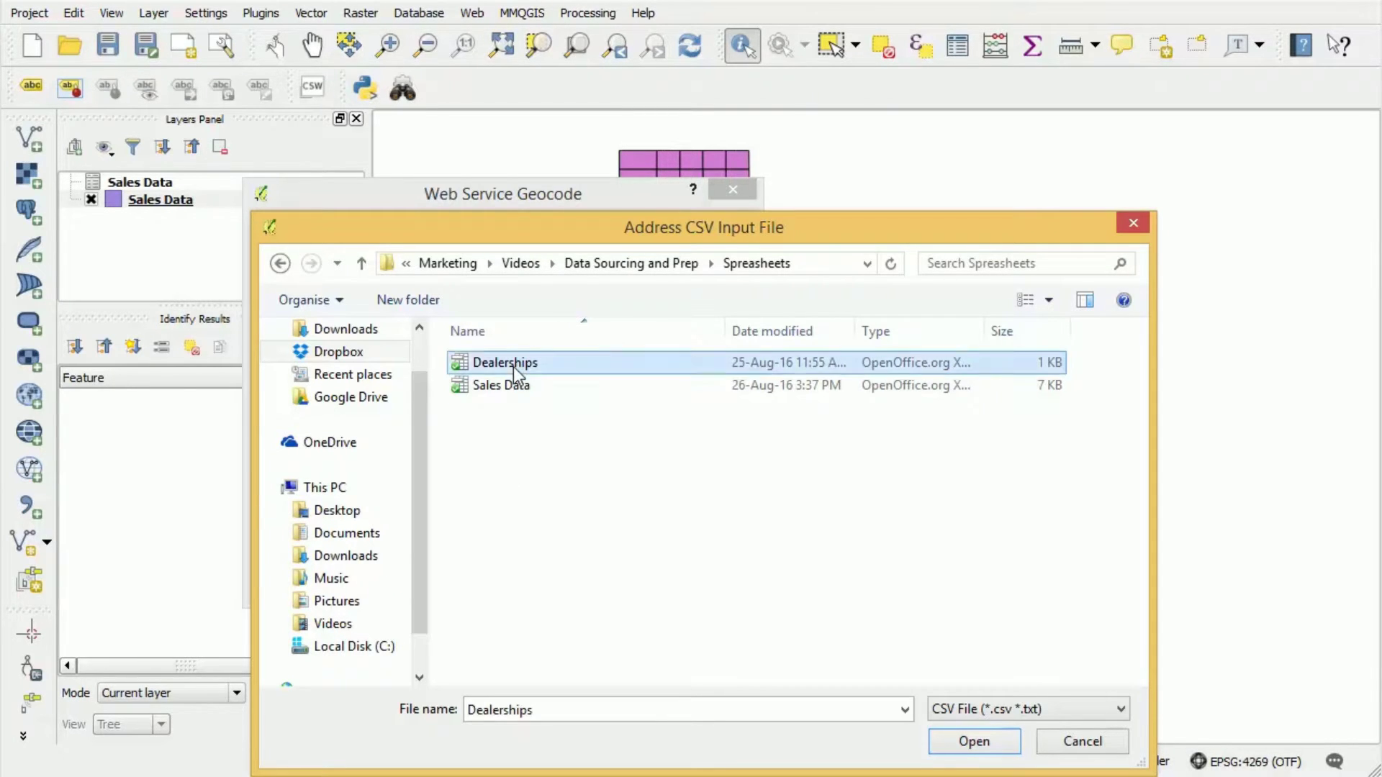
{"action": "left_click", "coordinate": [986, 746]}
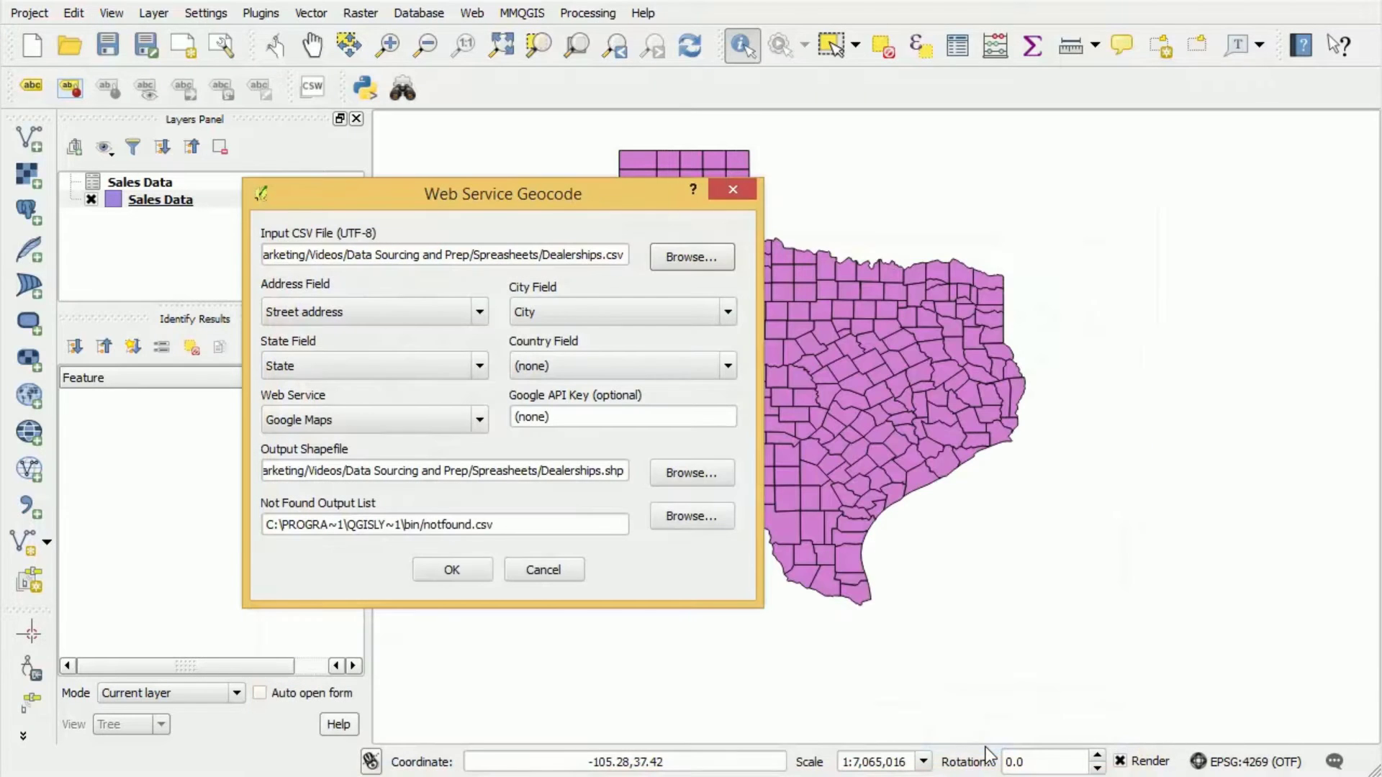
{"action": "left_click", "coordinate": [480, 319]}
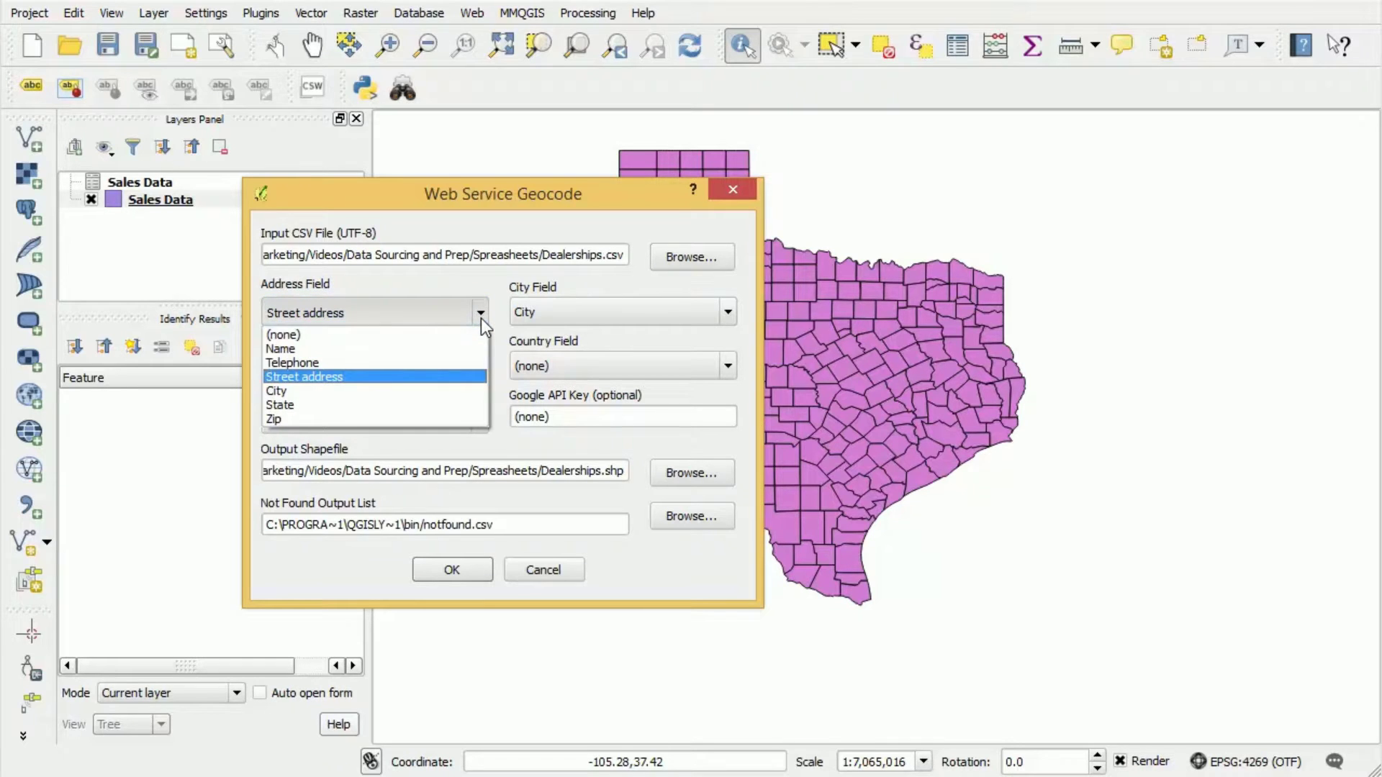
{"action": "left_click", "coordinate": [481, 318]}
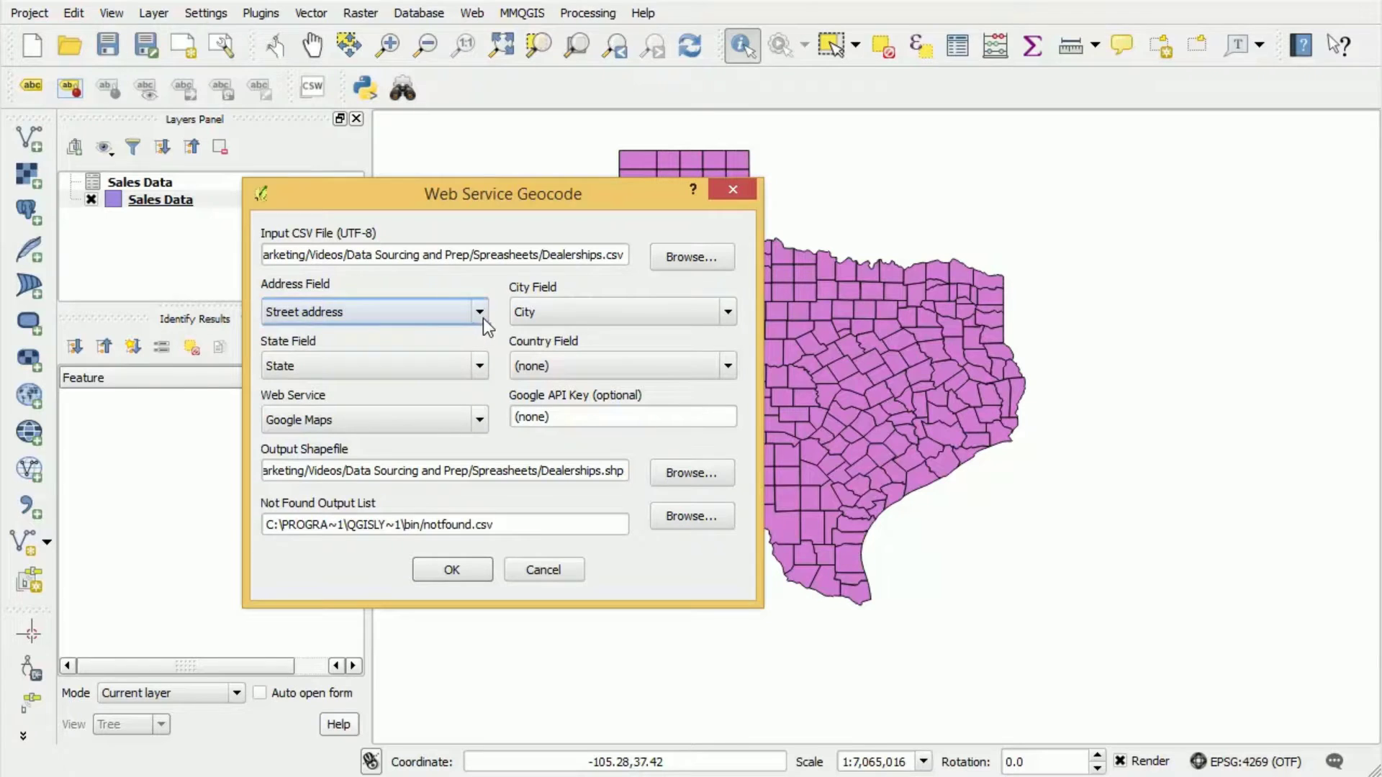
{"action": "left_click", "coordinate": [730, 313]}
{"action": "left_click", "coordinate": [732, 313]}
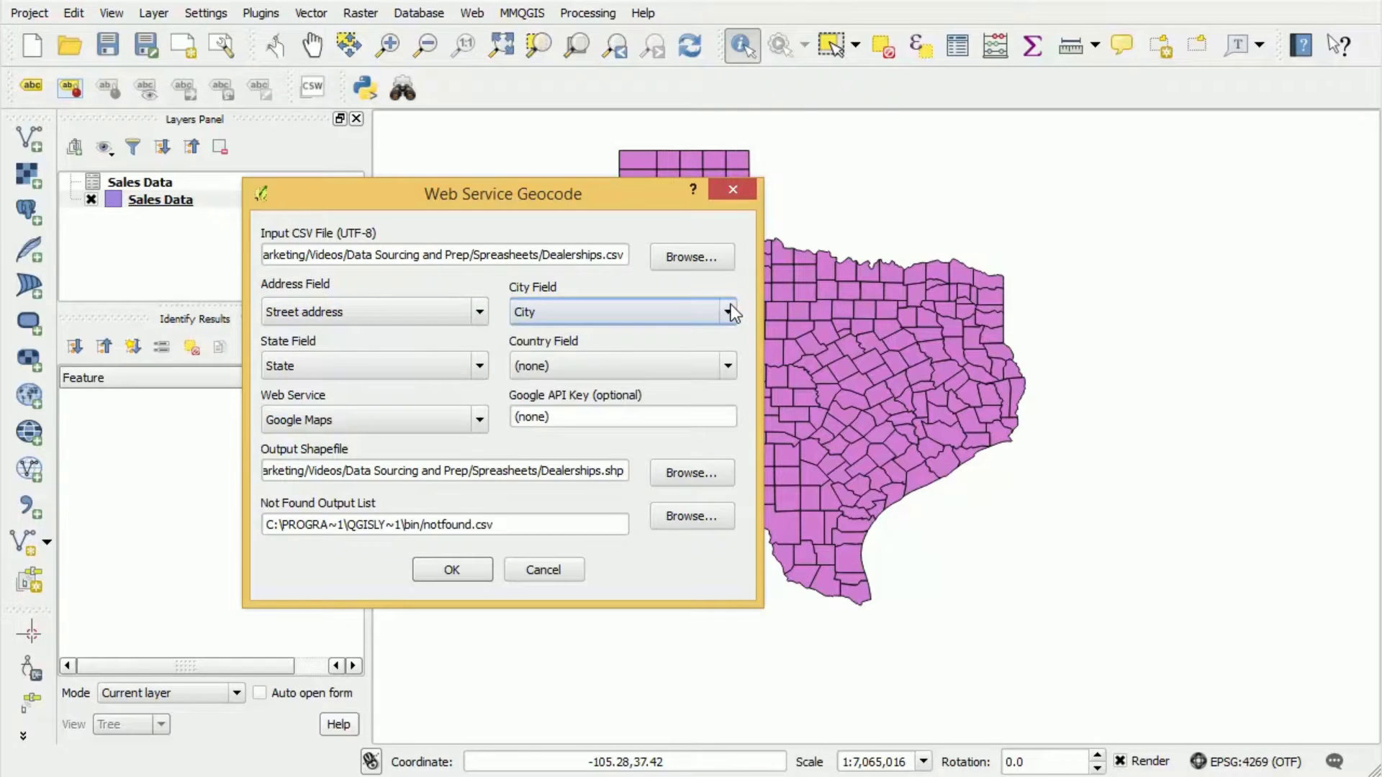
{"action": "left_click", "coordinate": [481, 366]}
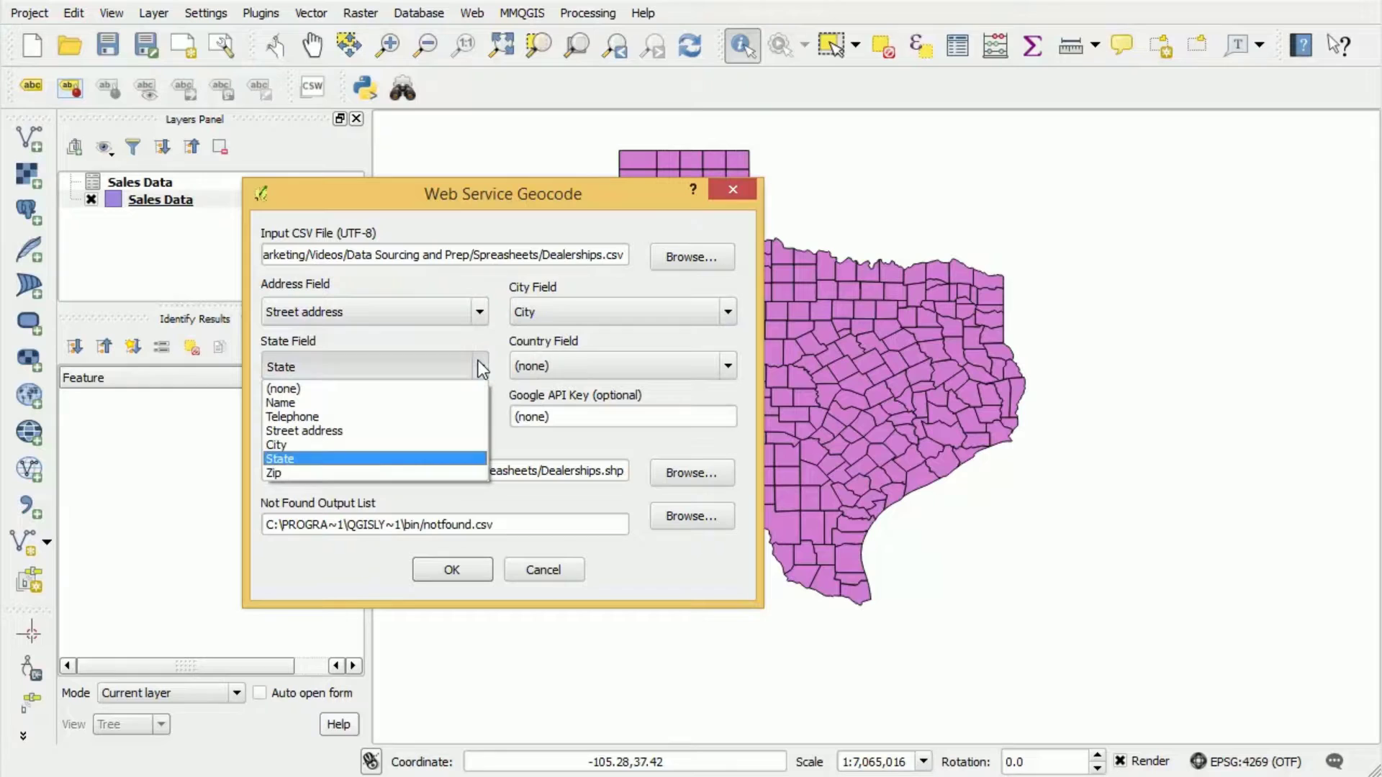
{"action": "left_click", "coordinate": [480, 367]}
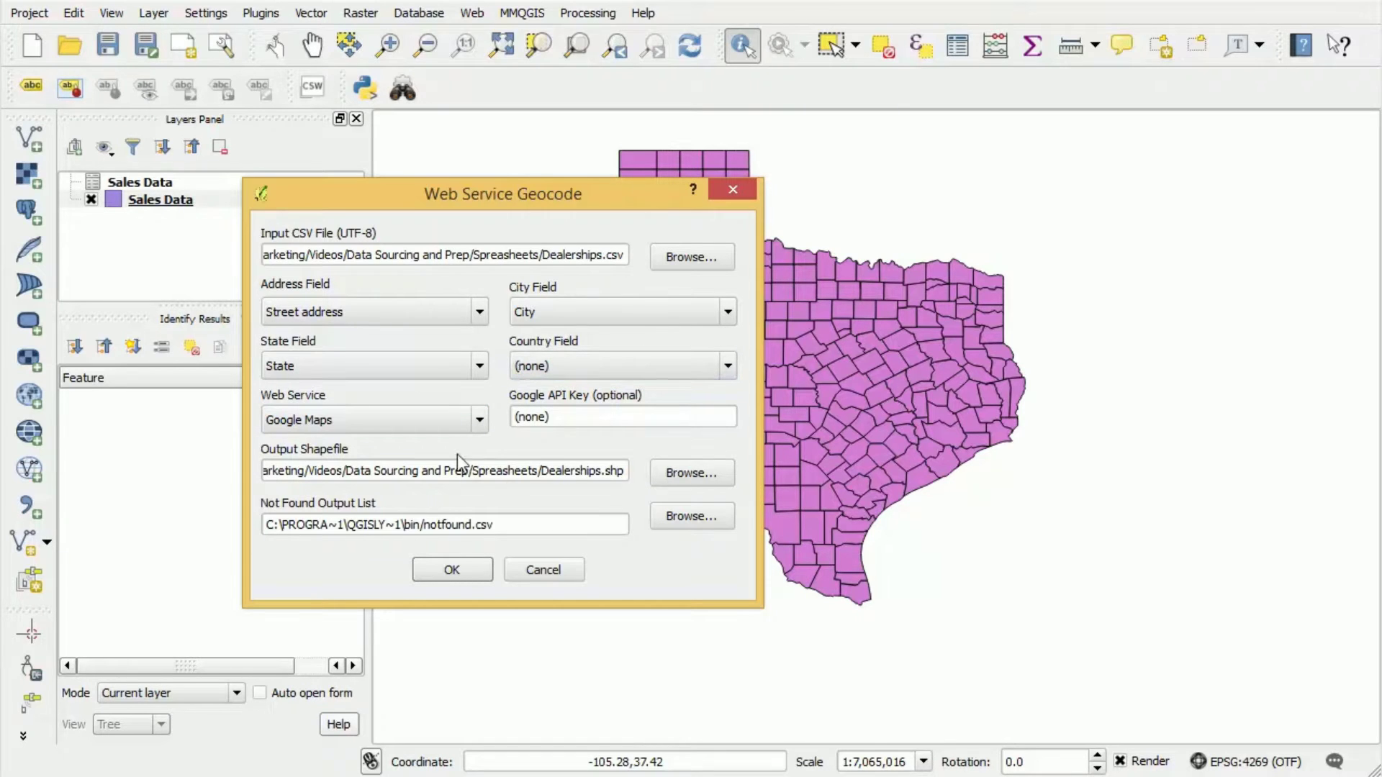
Leave the output shapefile unset and save the not-found list as notfound.csv in Desktop Data.
{"action": "left_click", "coordinate": [710, 475]}
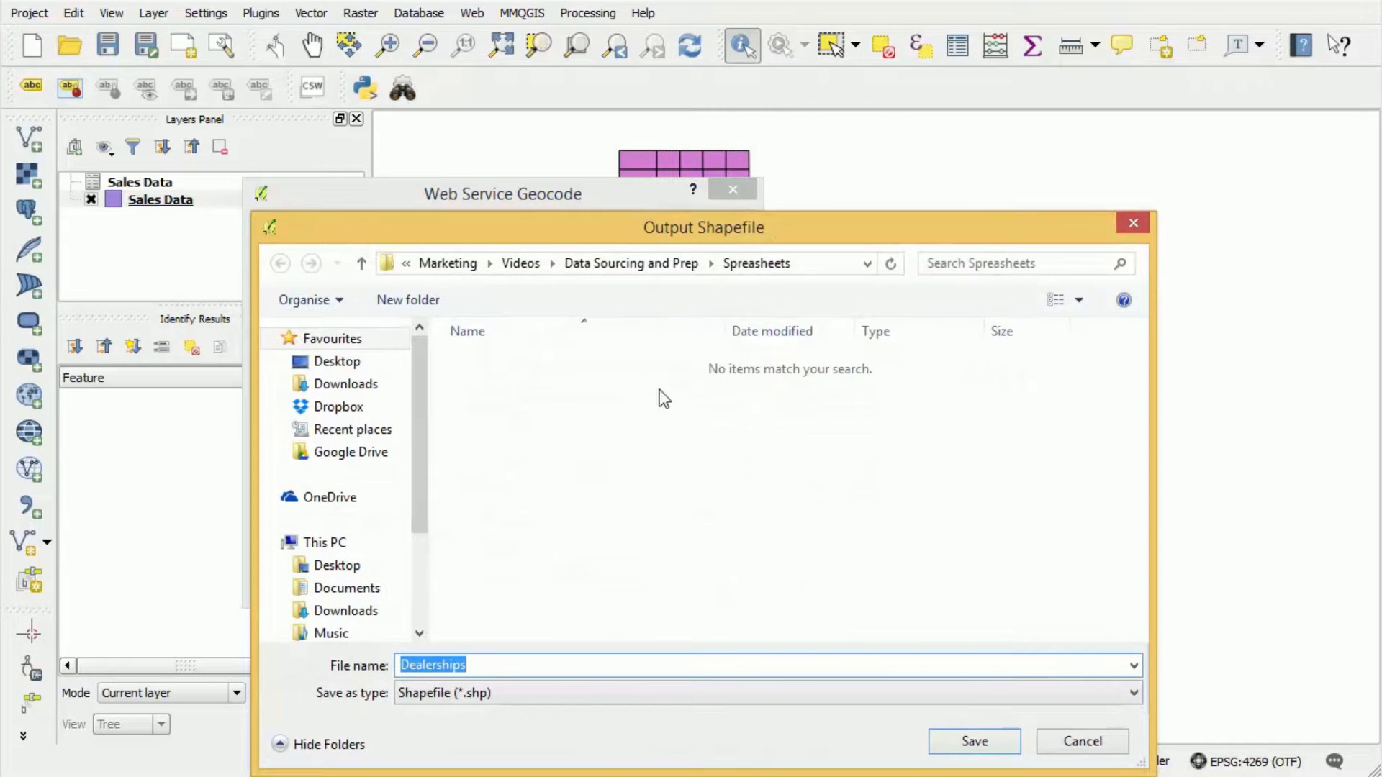
{"action": "left_click", "coordinate": [1081, 743]}
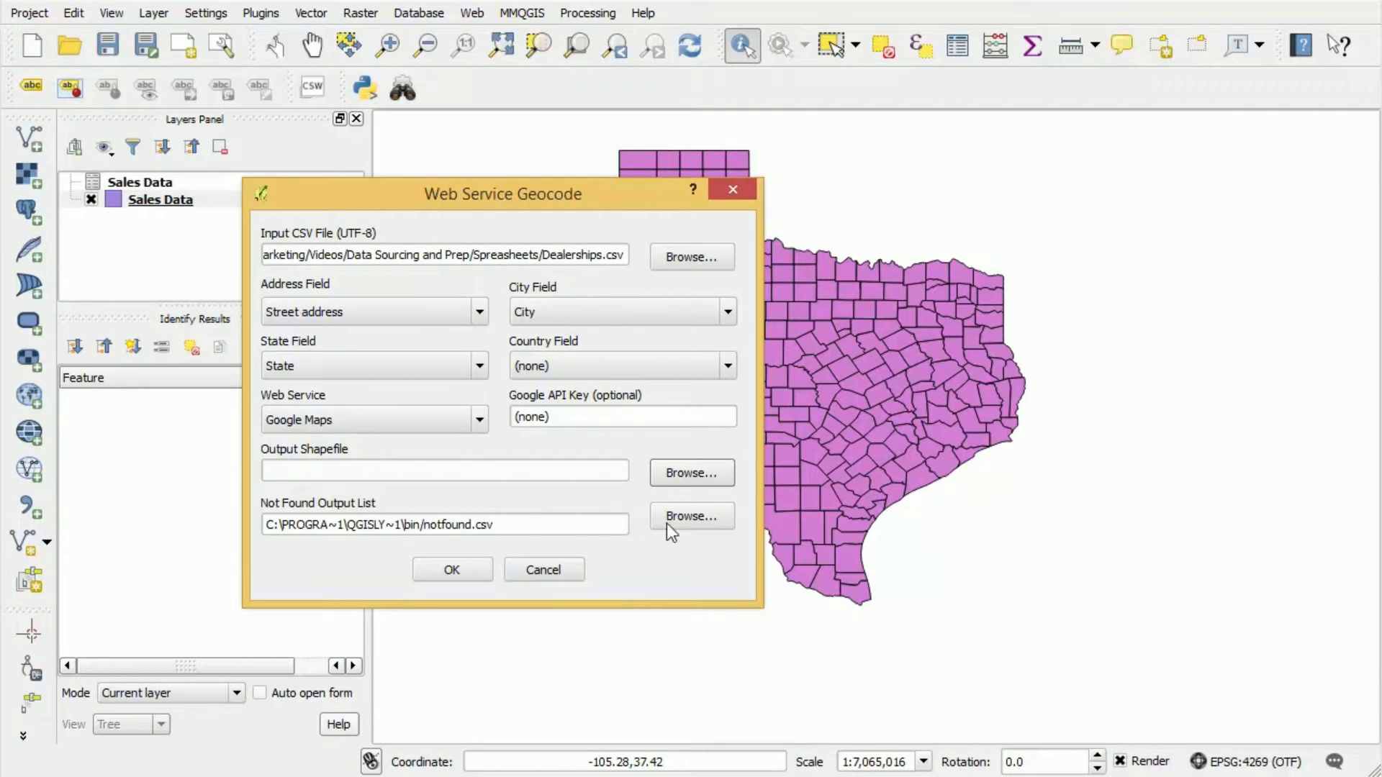
{"action": "left_click", "coordinate": [692, 524]}
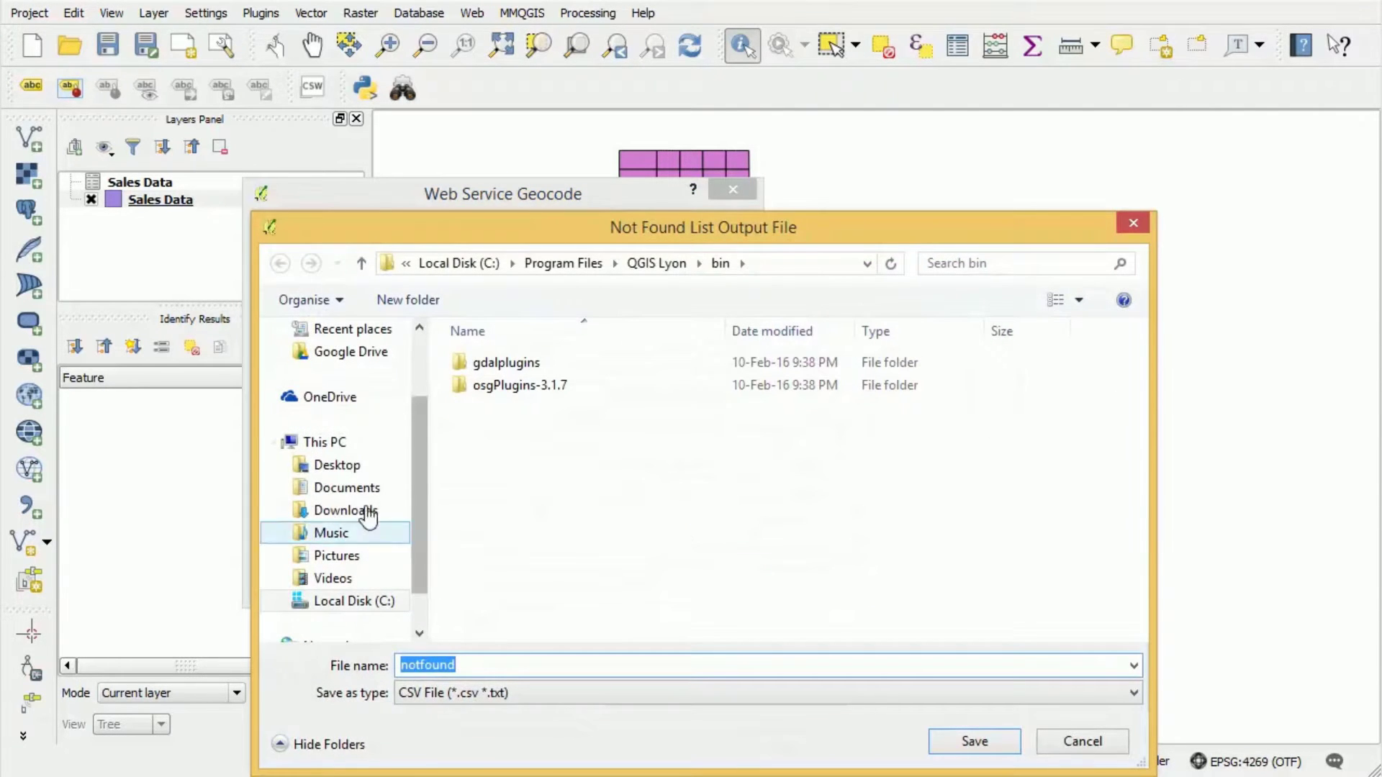
{"action": "left_click", "coordinate": [395, 466]}
{"action": "double_click", "coordinate": [486, 362]}
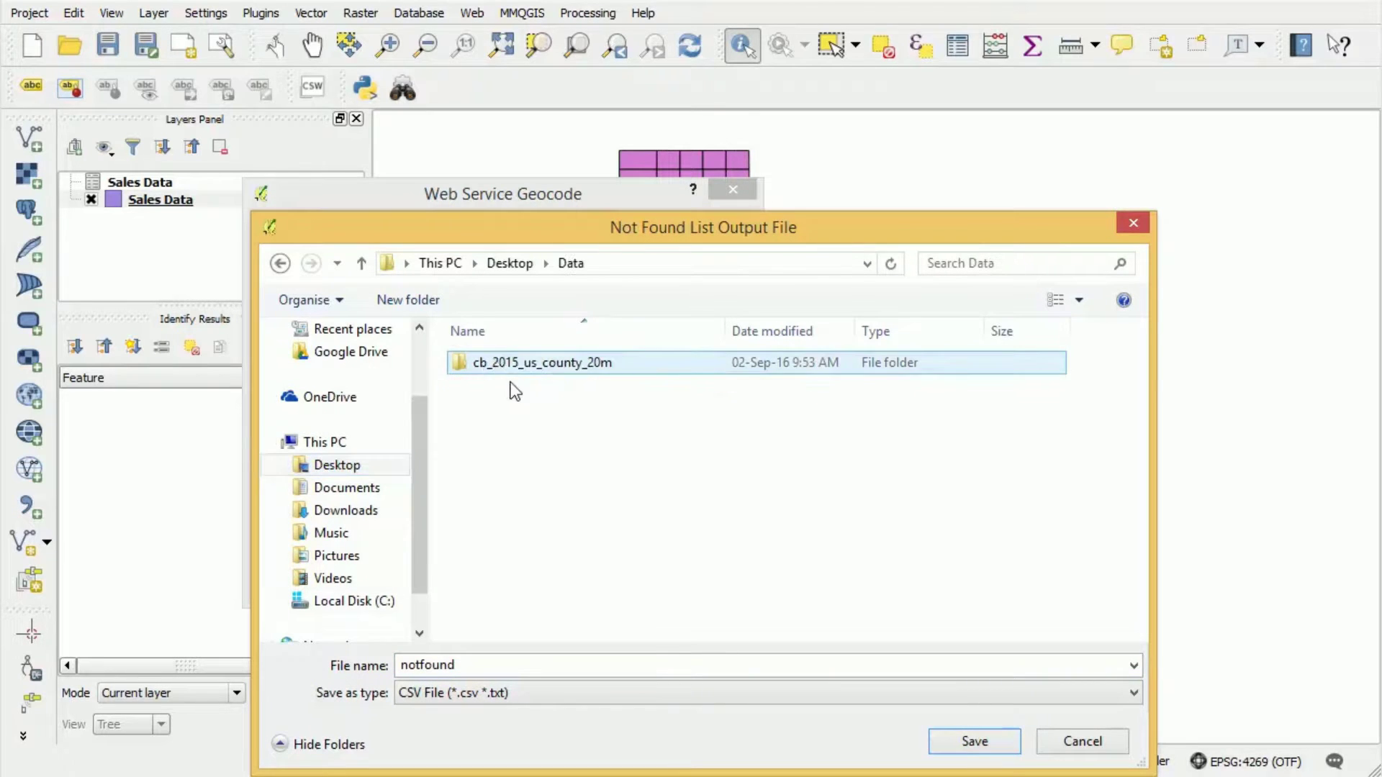
{"action": "left_click", "coordinate": [988, 750]}
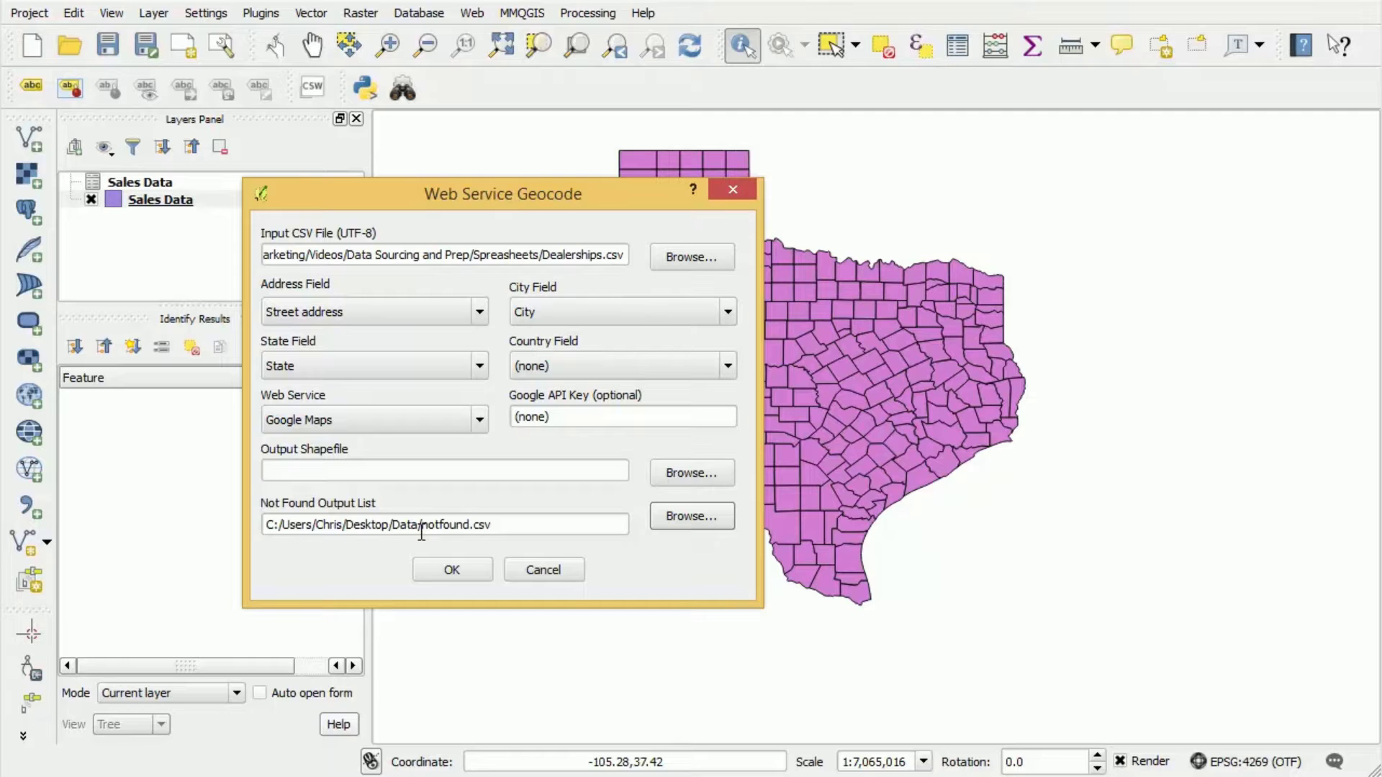
{"action": "left_click", "coordinate": [473, 425]}
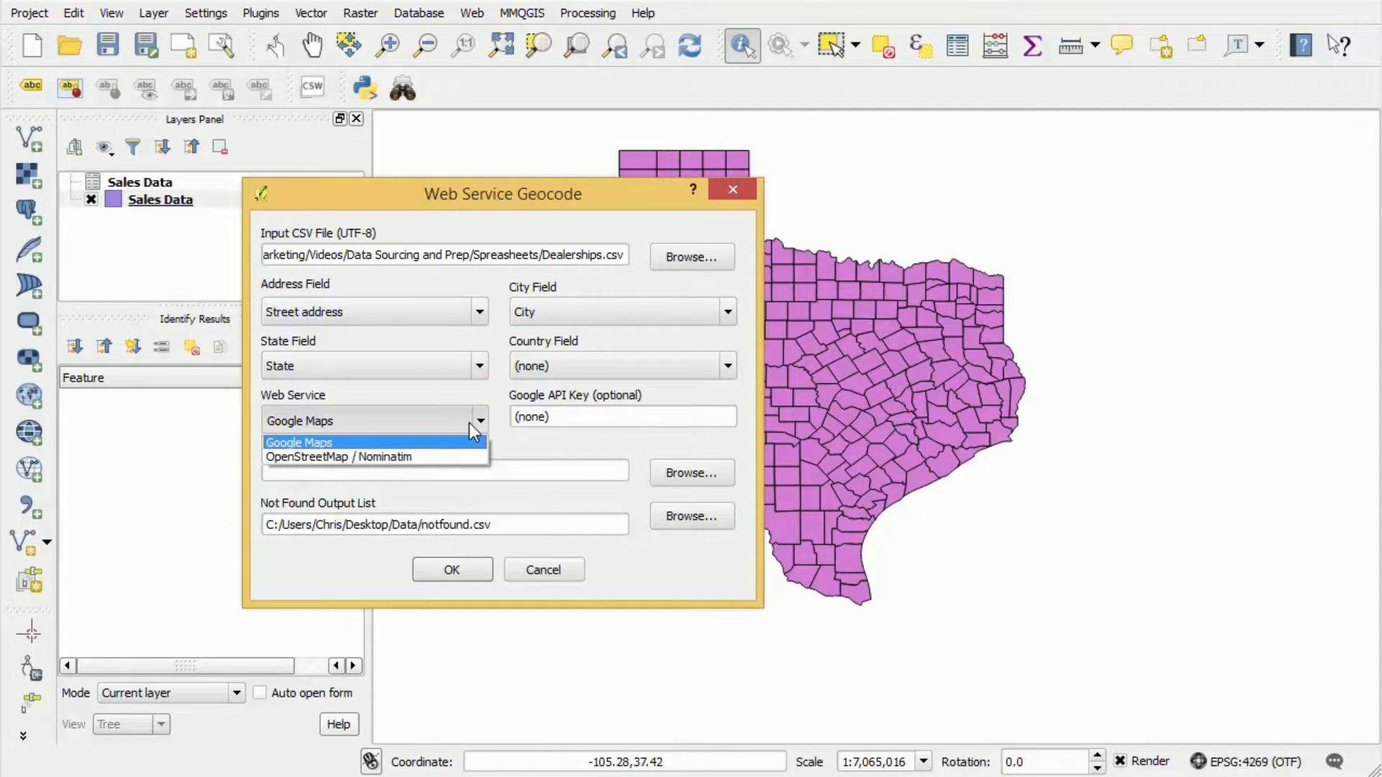
{"action": "left_click", "coordinate": [482, 424]}
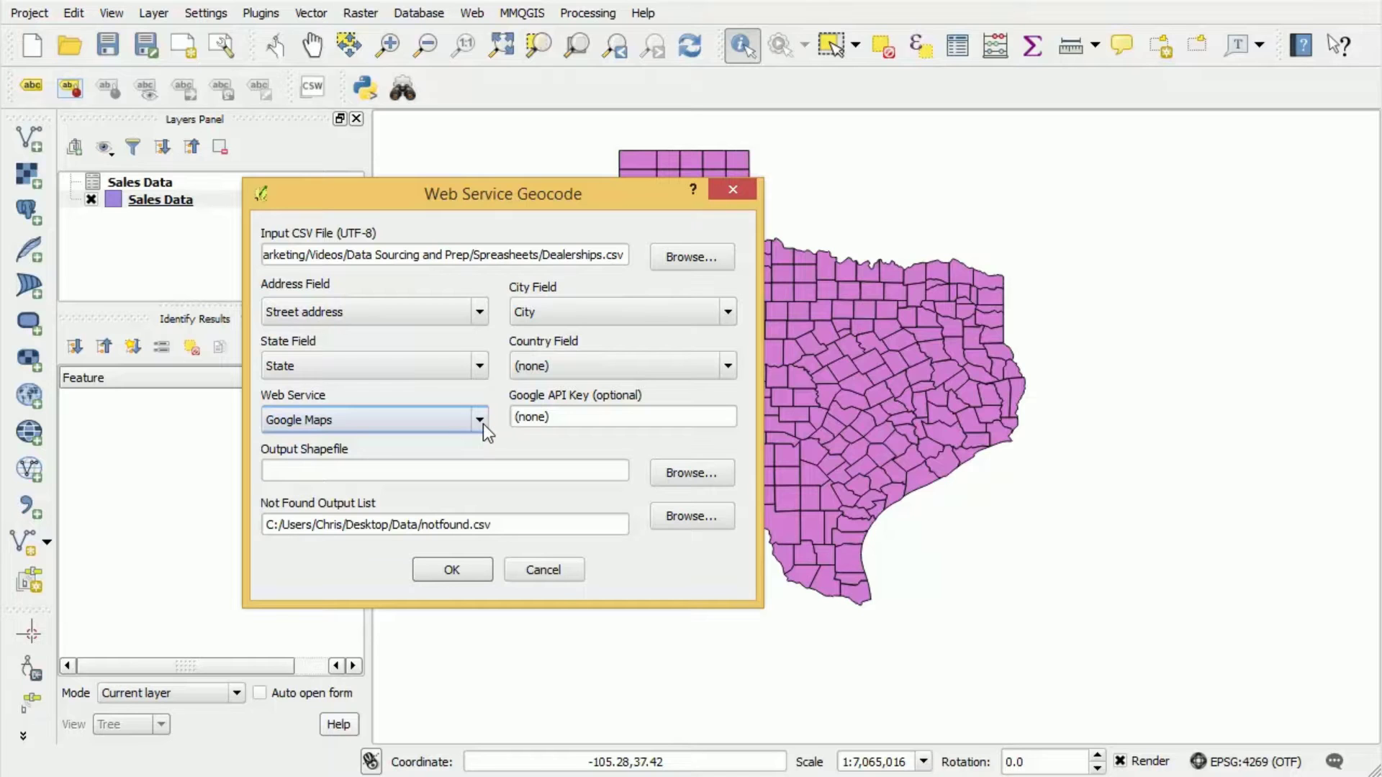
{"action": "left_click", "coordinate": [480, 421]}
{"action": "left_click", "coordinate": [482, 424]}
Set the output shapefile to dealerships.shp in Desktop Data and run the geocoding.
{"action": "left_click", "coordinate": [670, 474]}
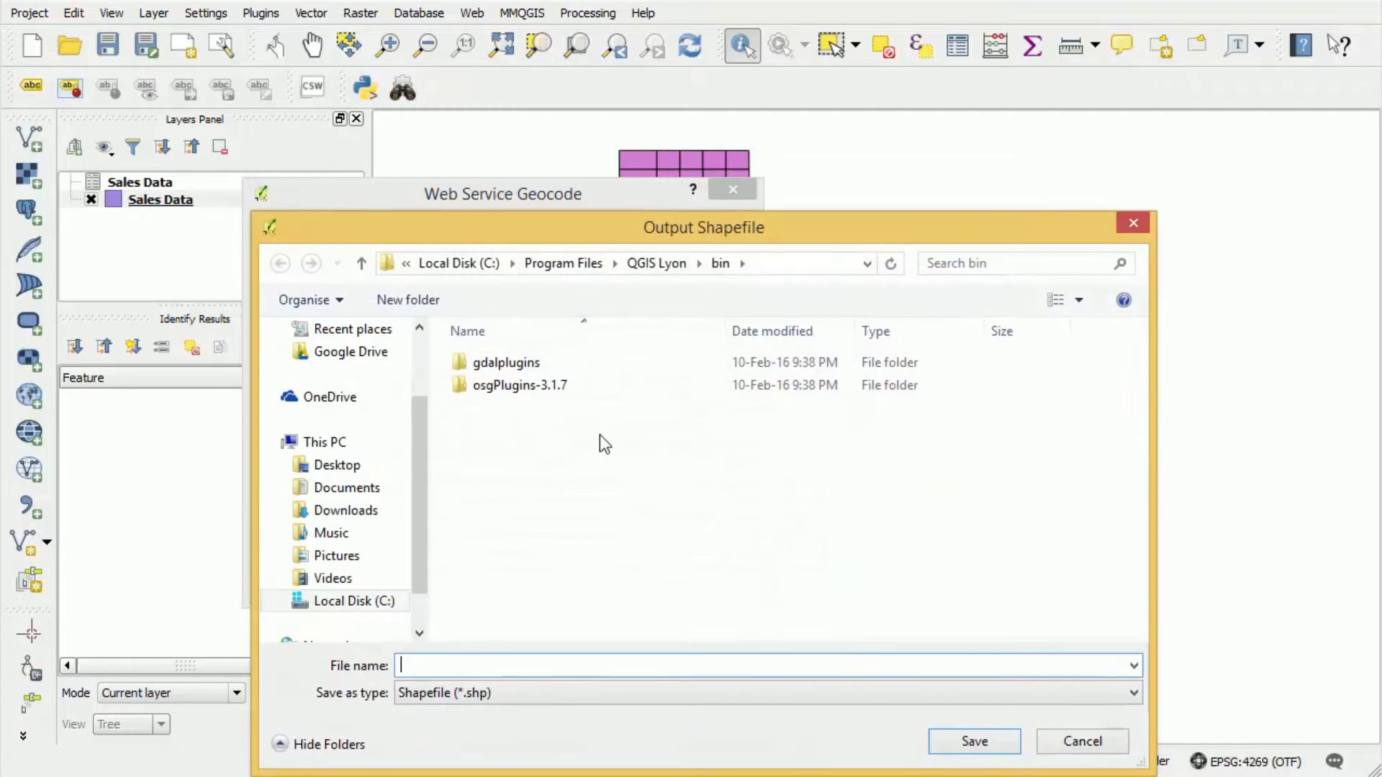
{"action": "left_click", "coordinate": [405, 464]}
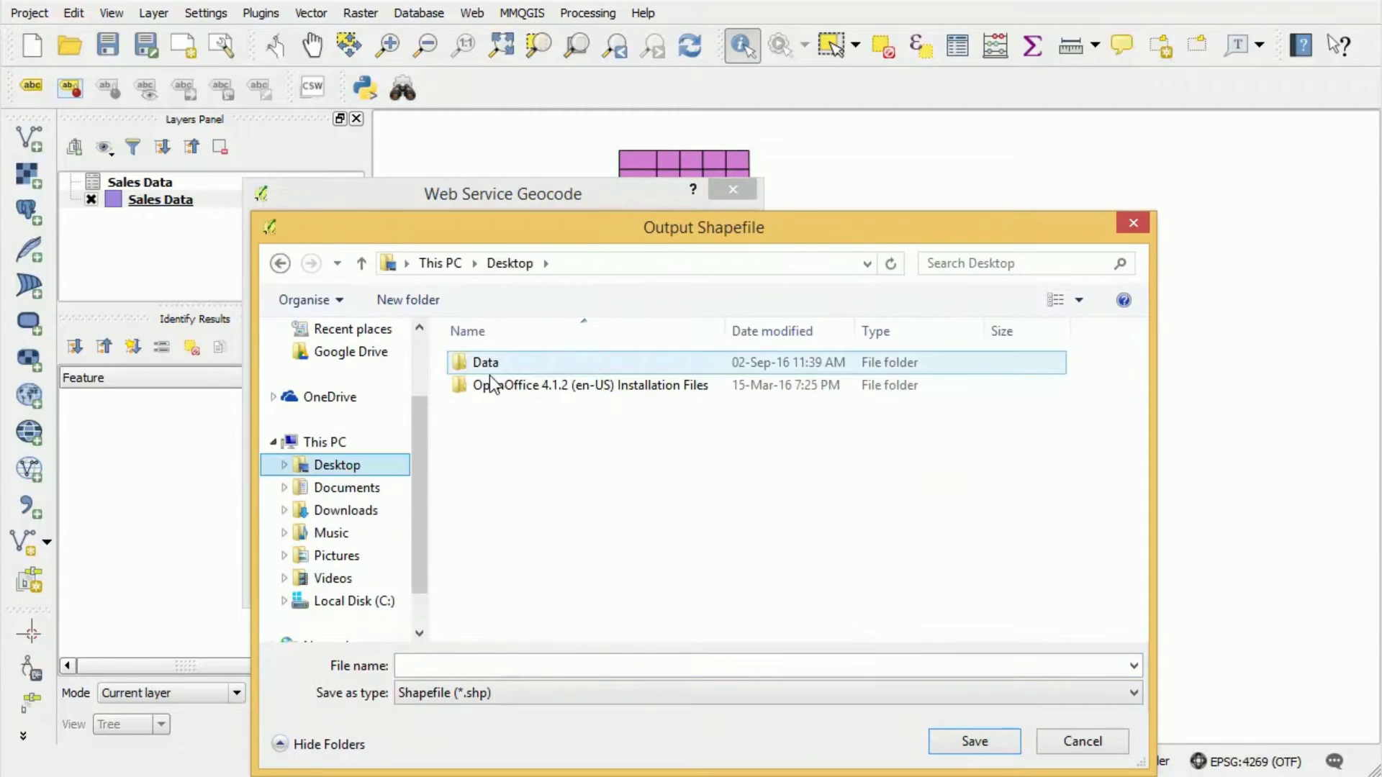
{"action": "double_click", "coordinate": [486, 362]}
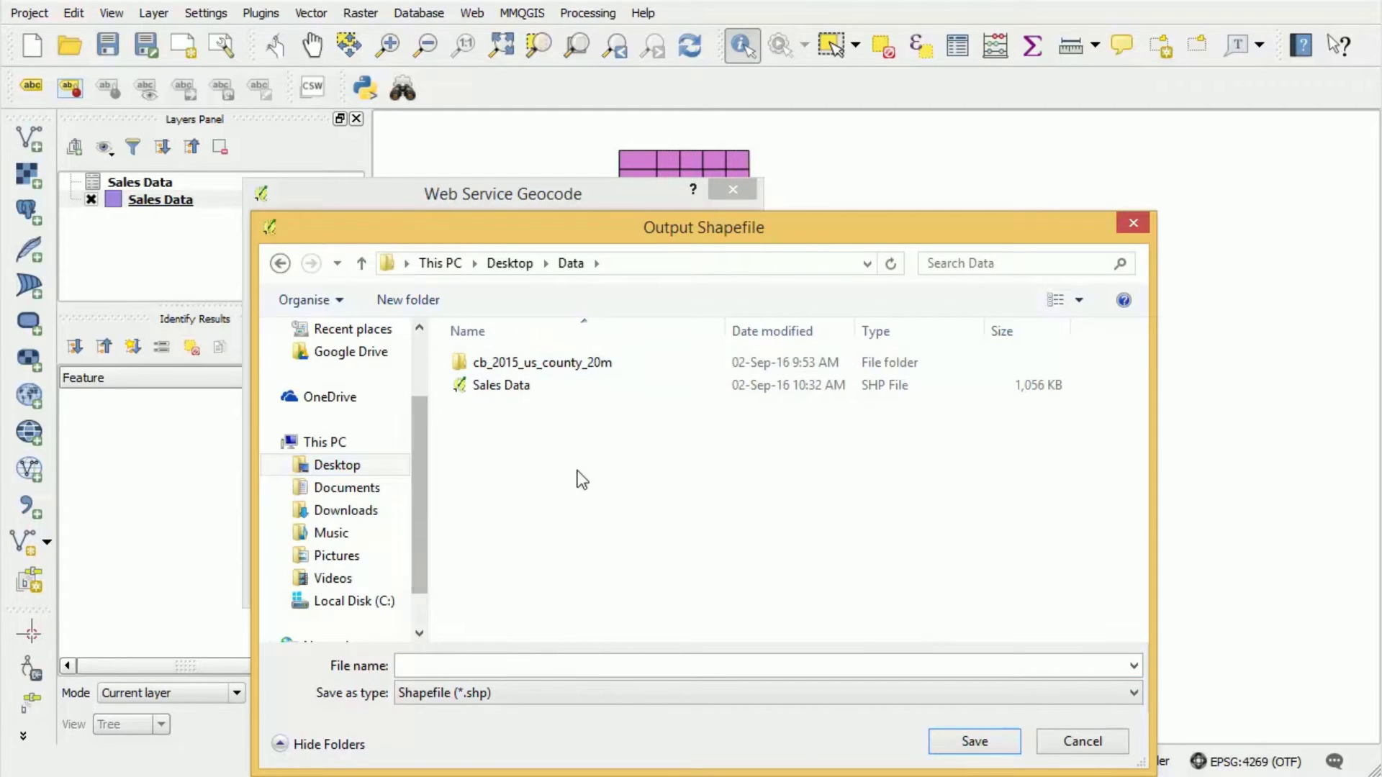
{"action": "left_click", "coordinate": [506, 665]}
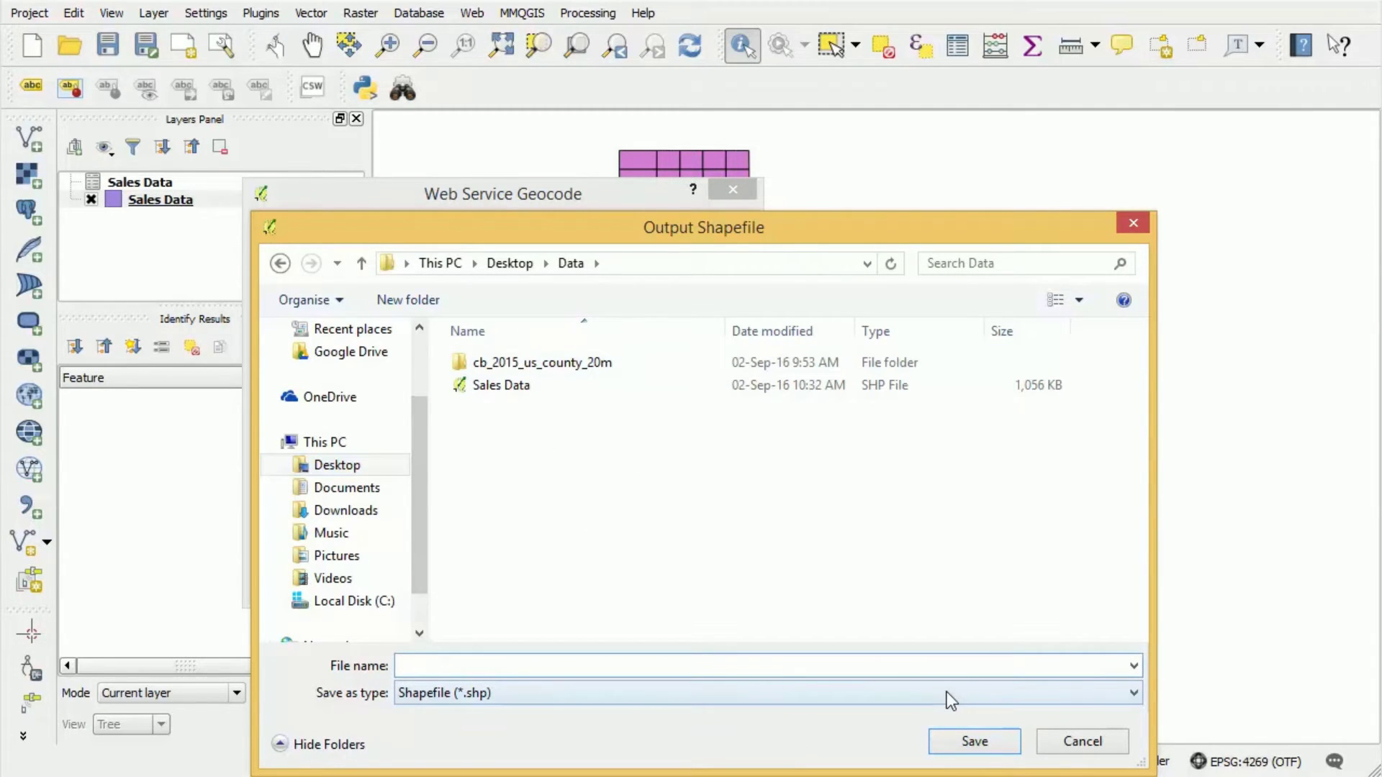
{"action": "type", "text": "dealerships"}
{"action": "left_click", "coordinate": [959, 749]}
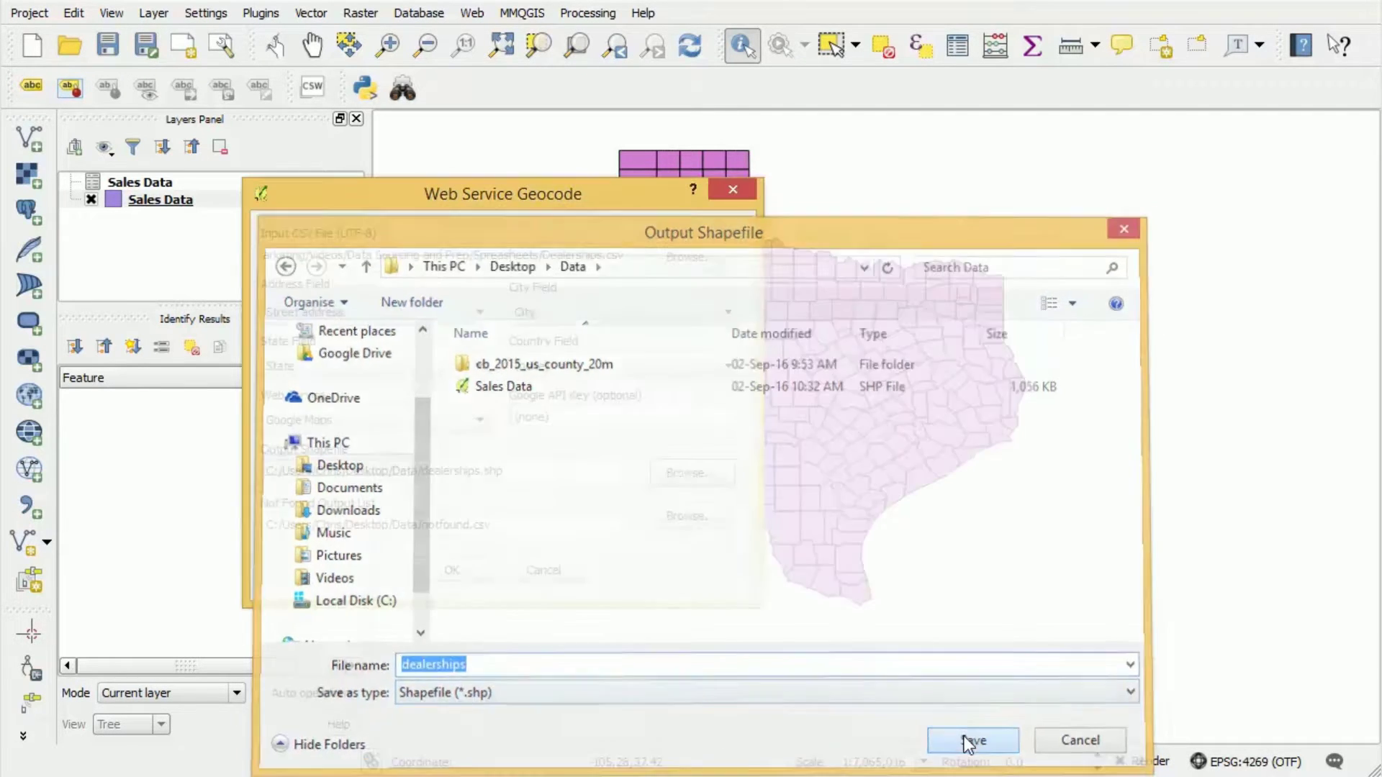
{"action": "left_click", "coordinate": [452, 564]}
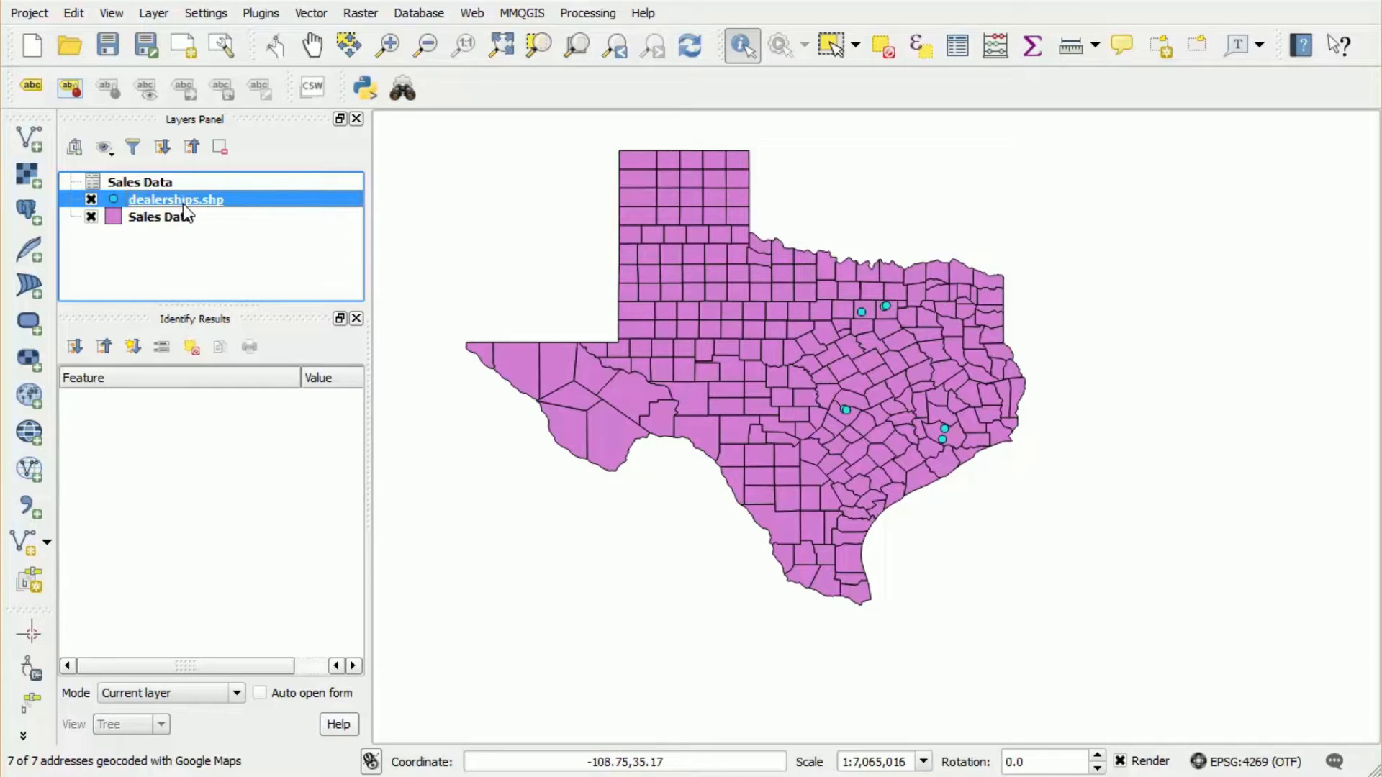
Display the seven geocoded dealership points in QGIS, then return to Mango's Vehicle Sales Map 2015.
{"action": "mouse_move", "coordinate": [183, 208]}
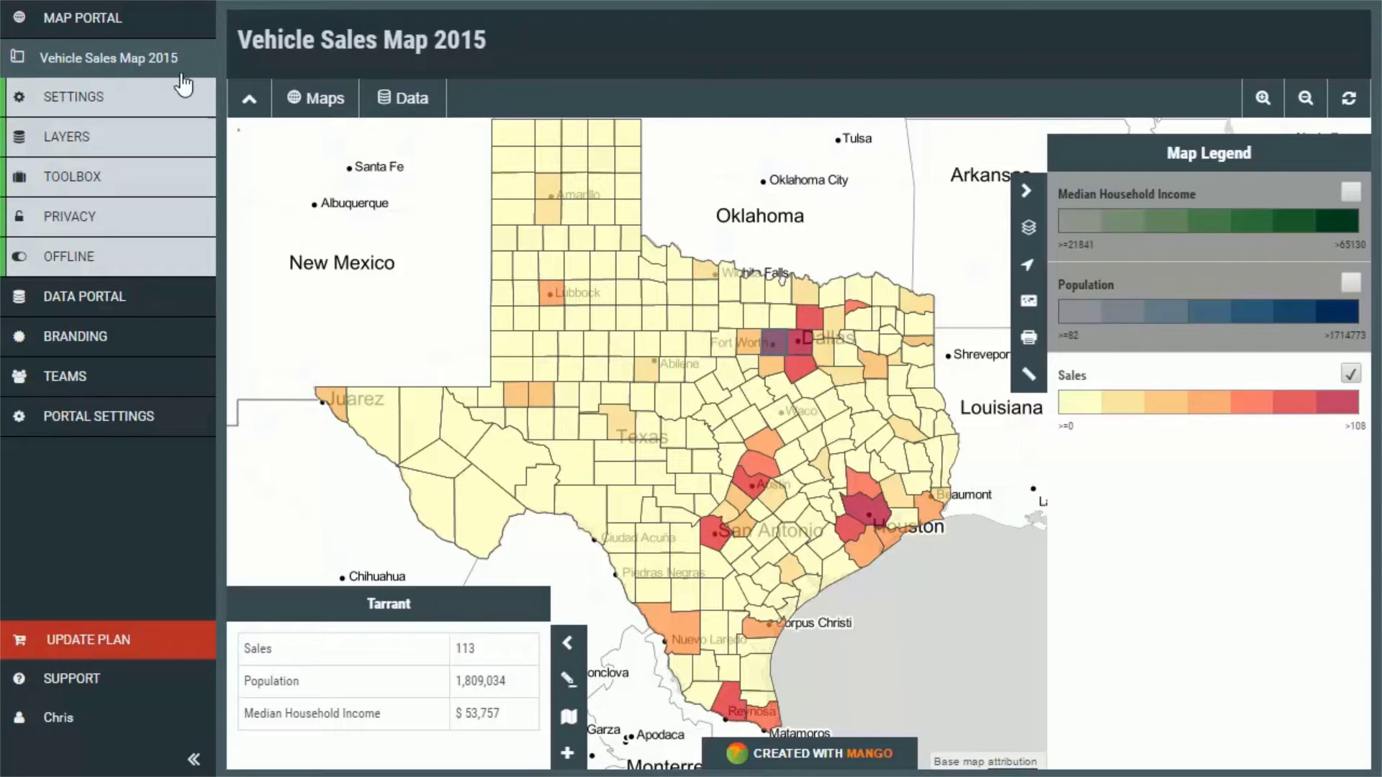
Upload the dealerships .dbf, .prj, .shp and .shx files as a new map layer.
{"action": "left_click", "coordinate": [51, 147]}
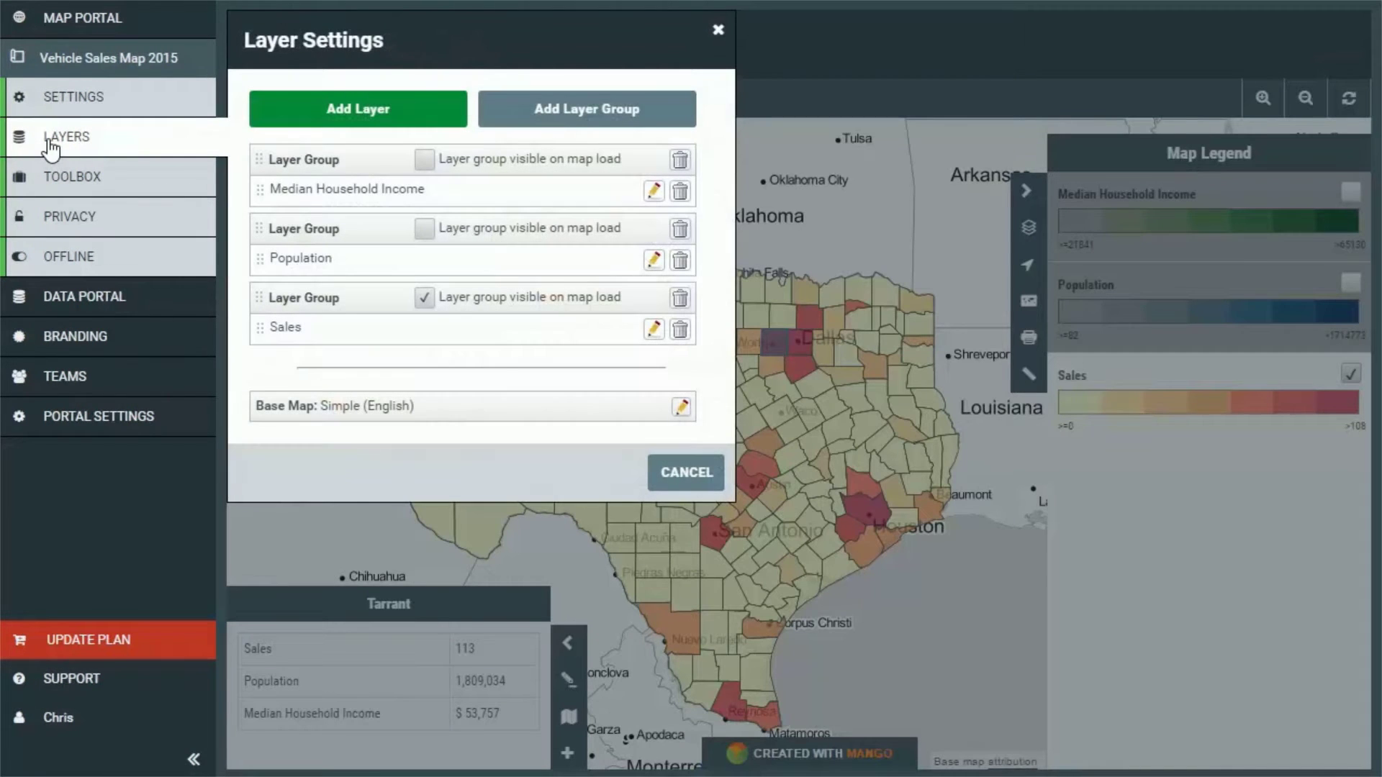
{"action": "left_click", "coordinate": [362, 119]}
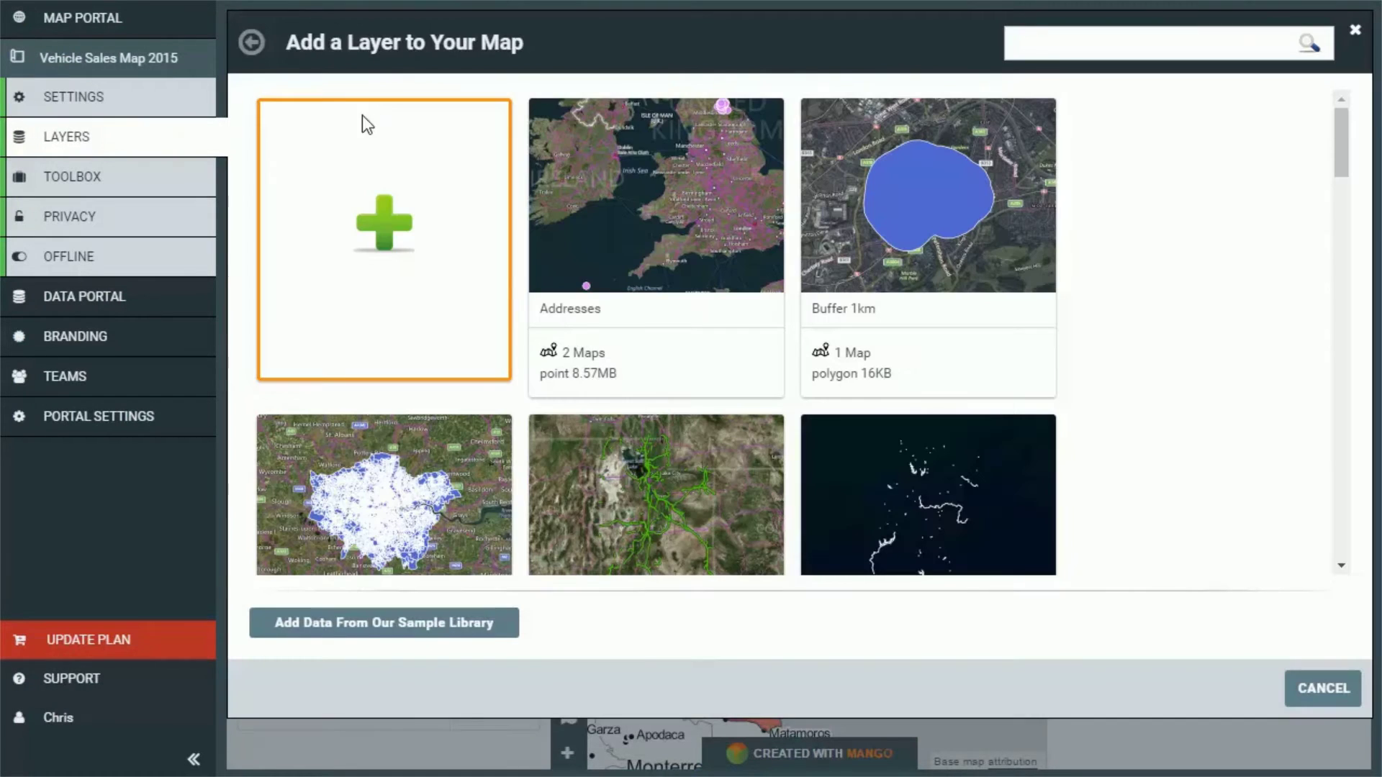
{"action": "left_click", "coordinate": [375, 221]}
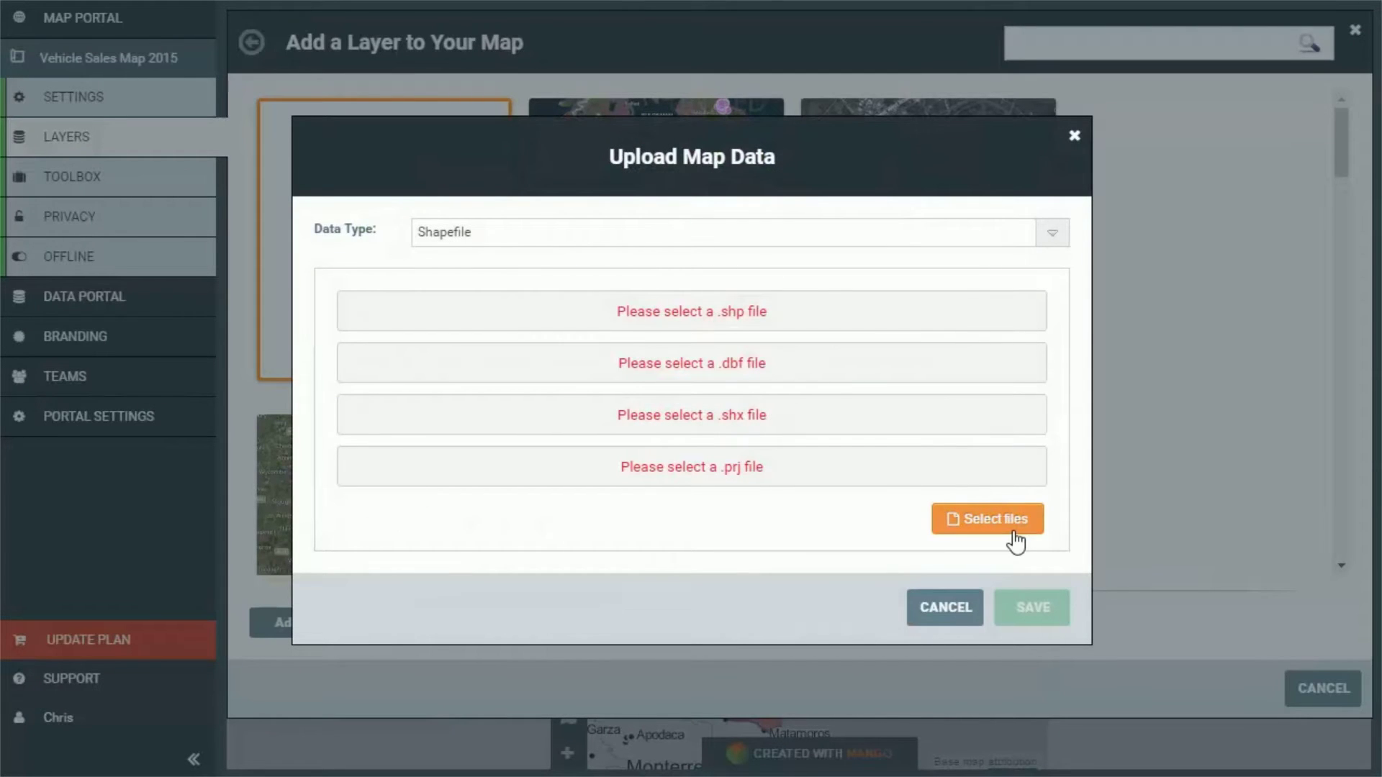
{"action": "left_click", "coordinate": [1014, 537]}
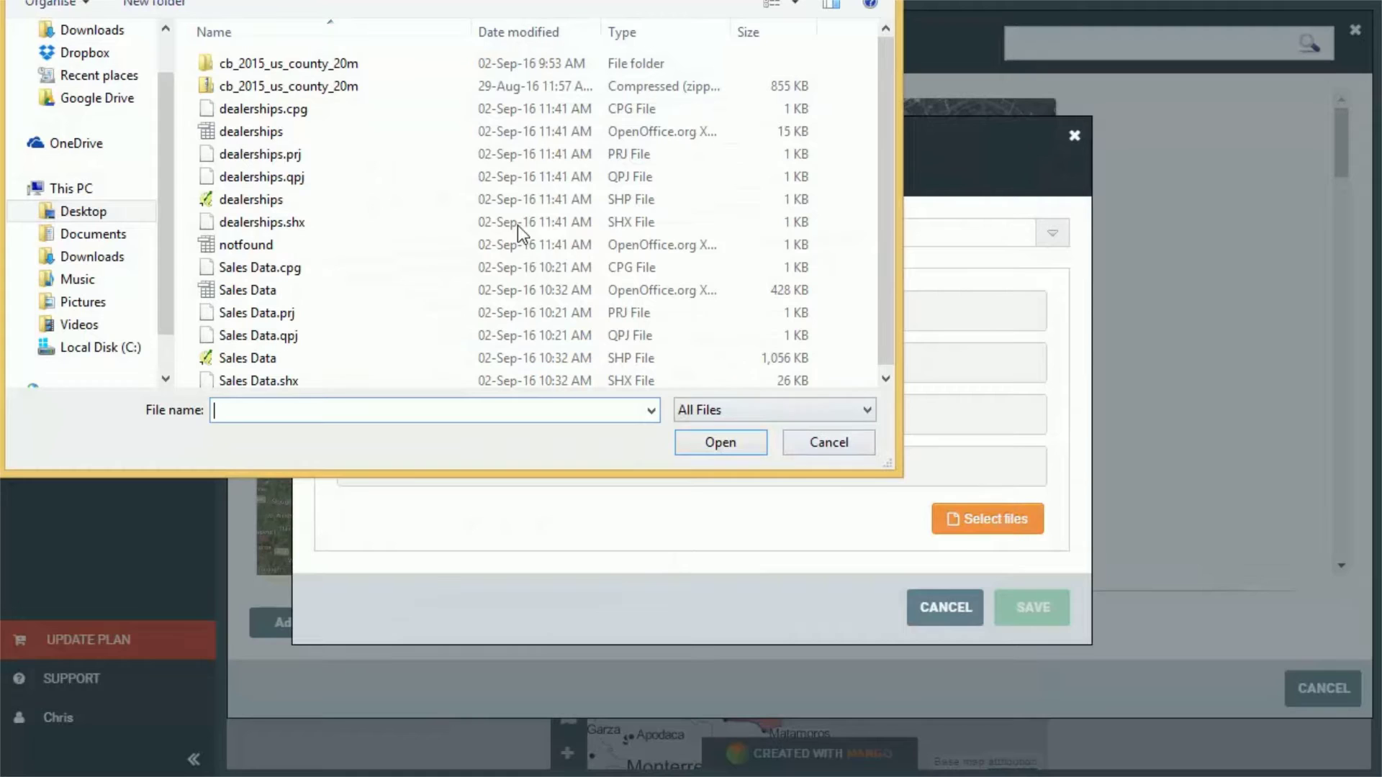
{"action": "left_click", "coordinate": [261, 133]}
{"action": "left_click", "coordinate": [266, 154], "text": "ctrl"}
{"action": "left_click", "coordinate": [259, 200], "text": "ctrl"}
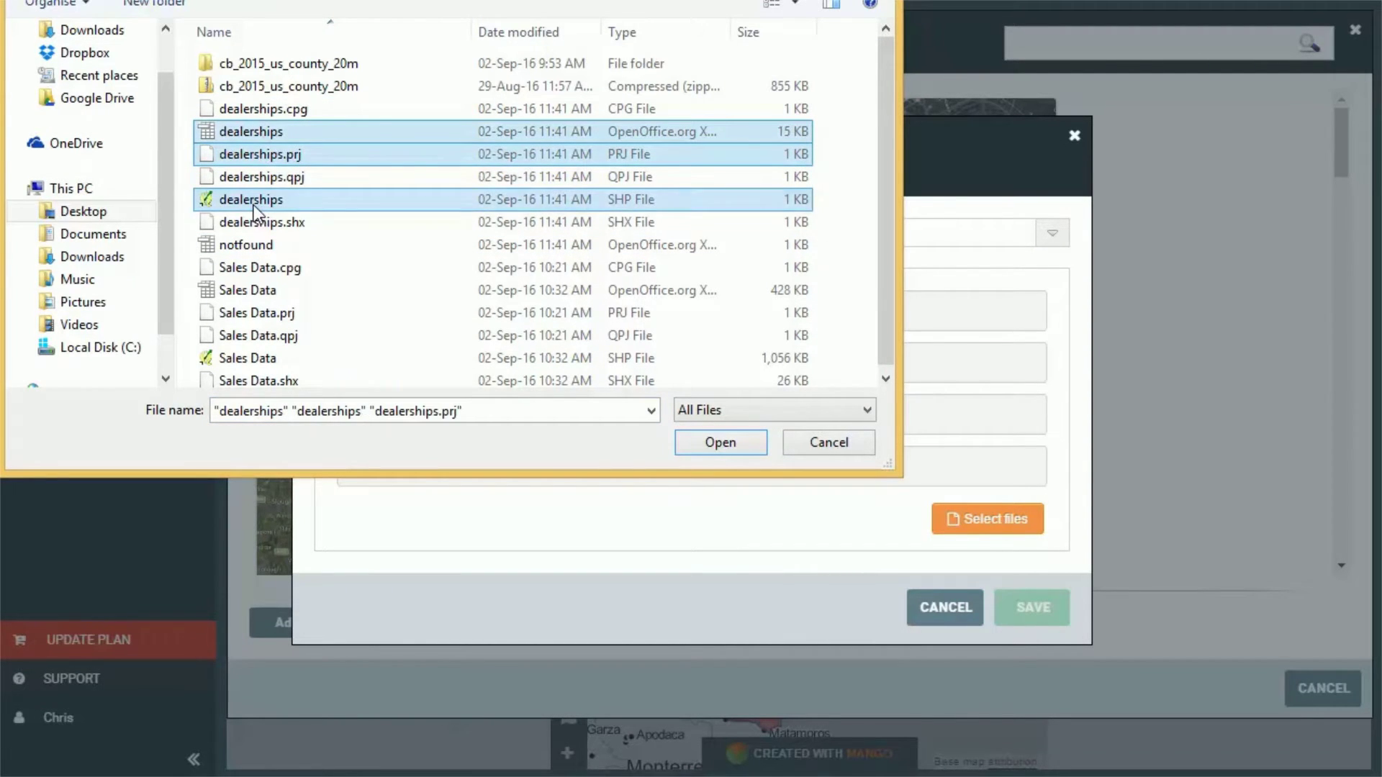
{"action": "left_click", "coordinate": [272, 223], "text": "ctrl"}
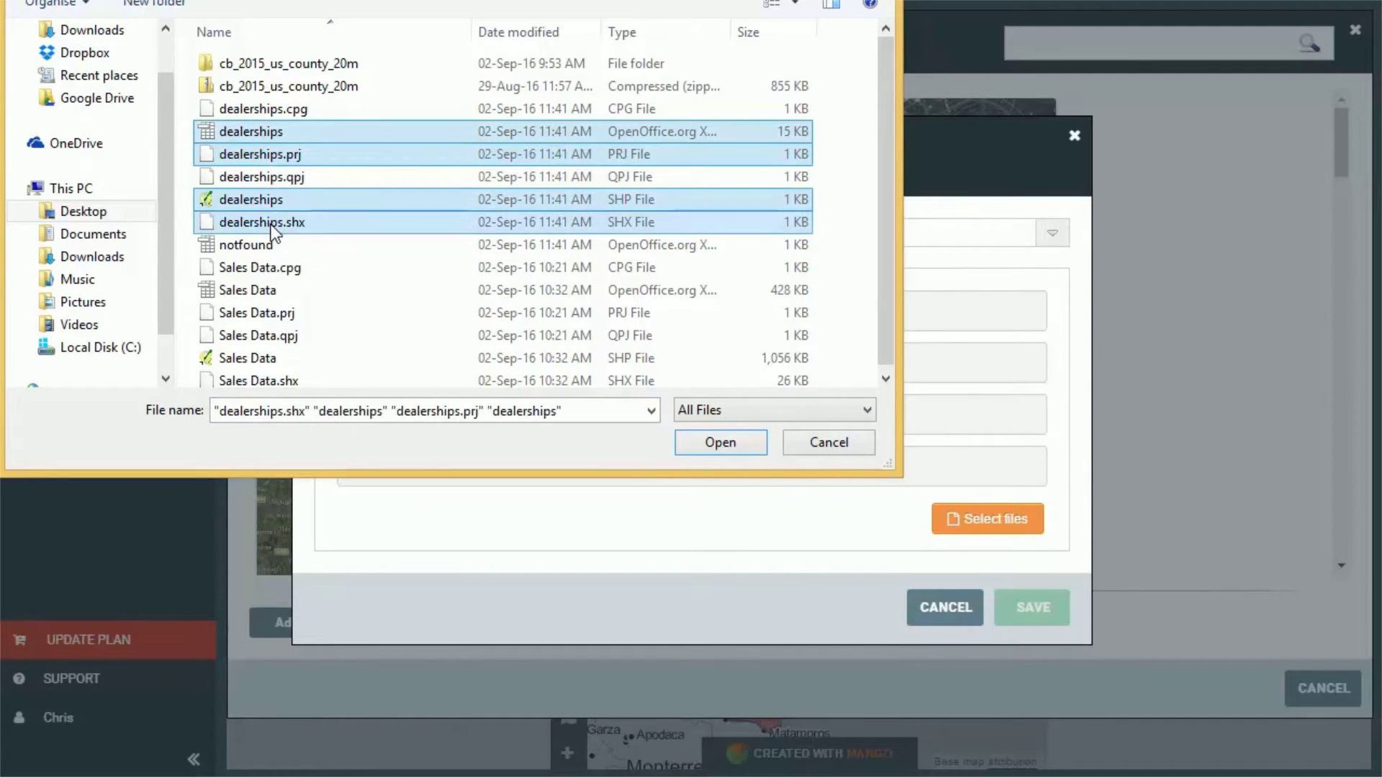
{"action": "left_click", "coordinate": [716, 441]}
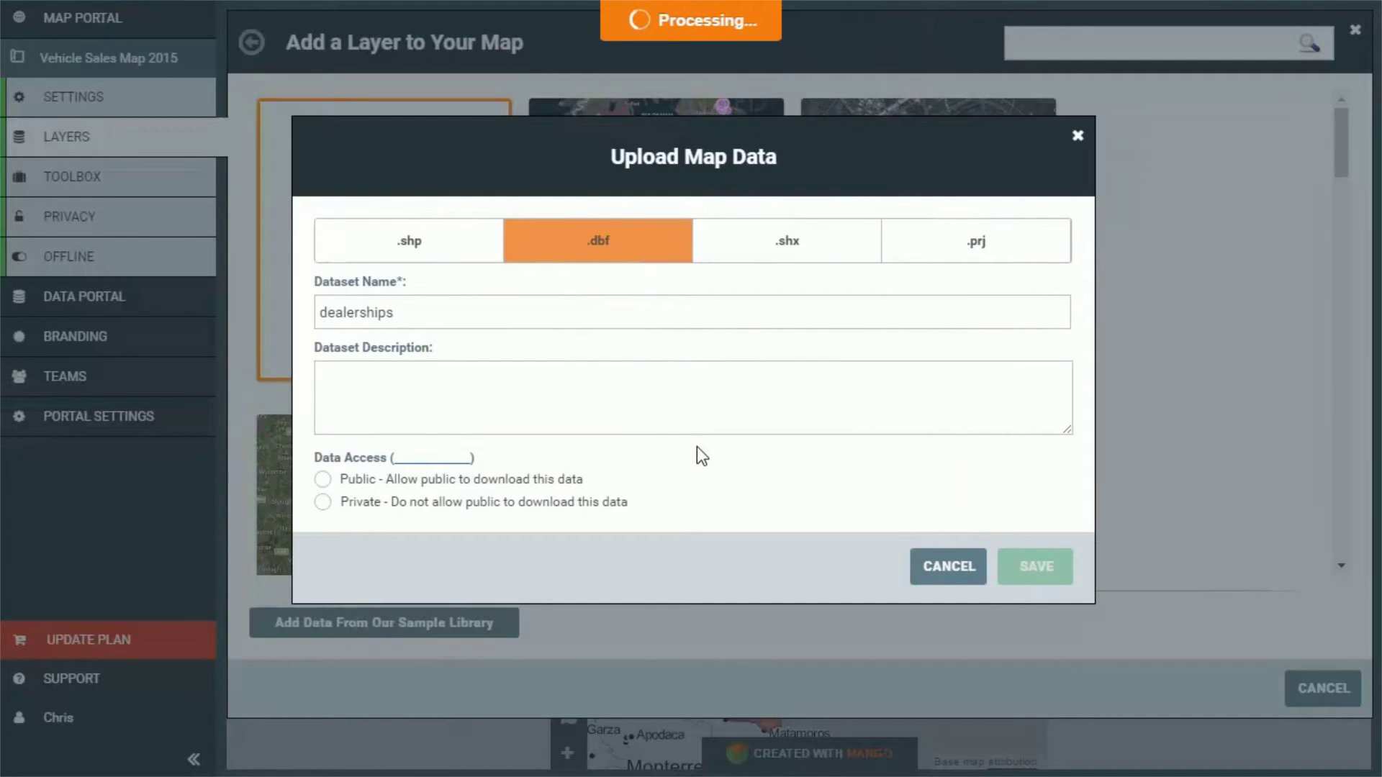
Rename the uploaded dataset 'Dealerships' and save it.
{"action": "left_click", "coordinate": [328, 312]}
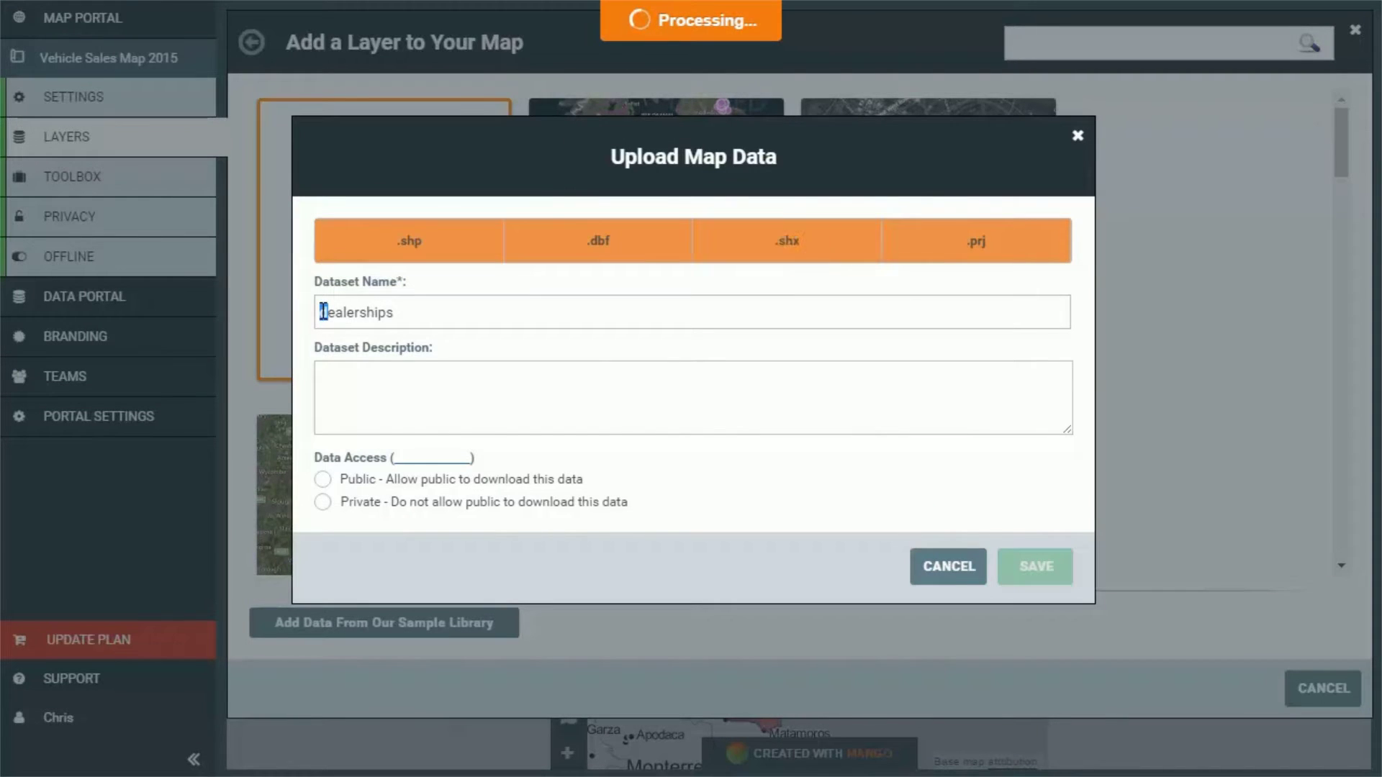
{"action": "key", "text": "BackSpace"}
{"action": "type", "text": "D"}
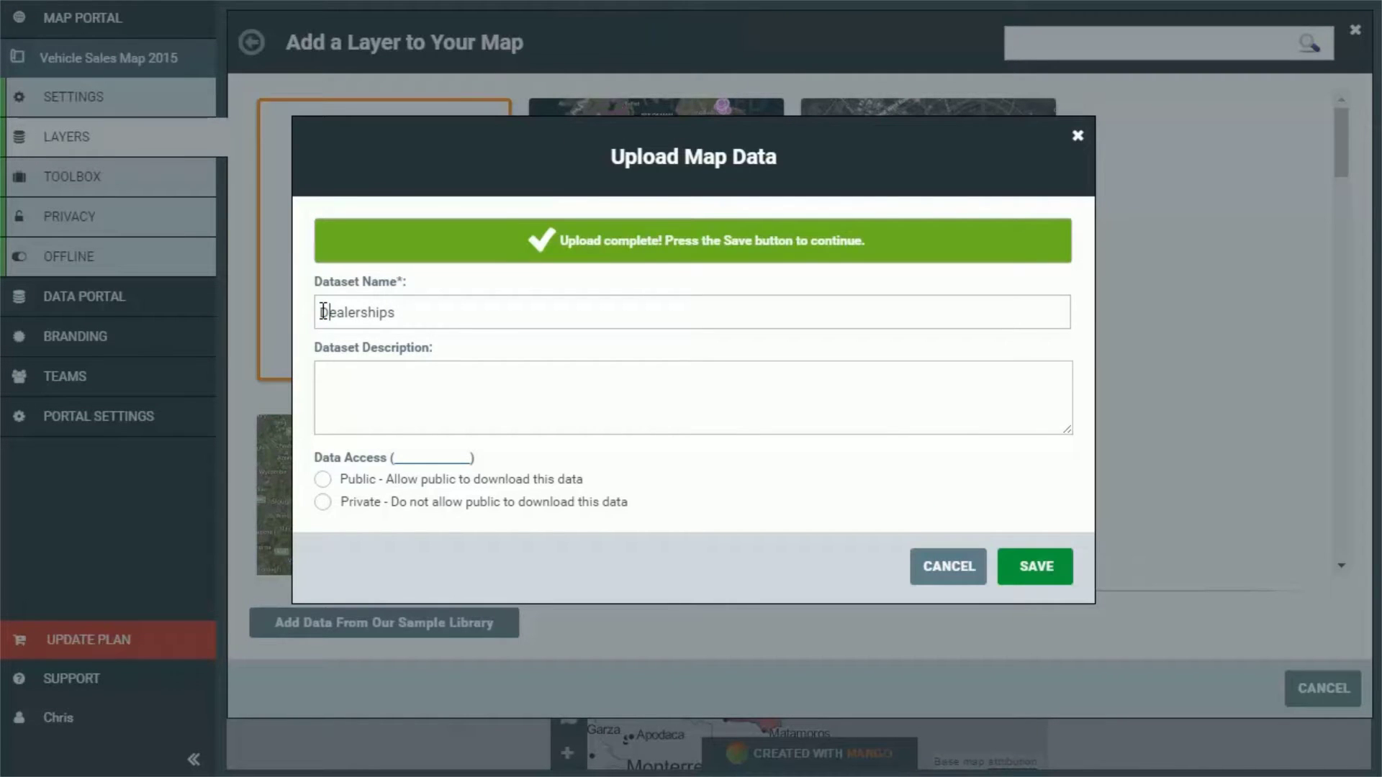
{"action": "left_click", "coordinate": [1032, 570]}
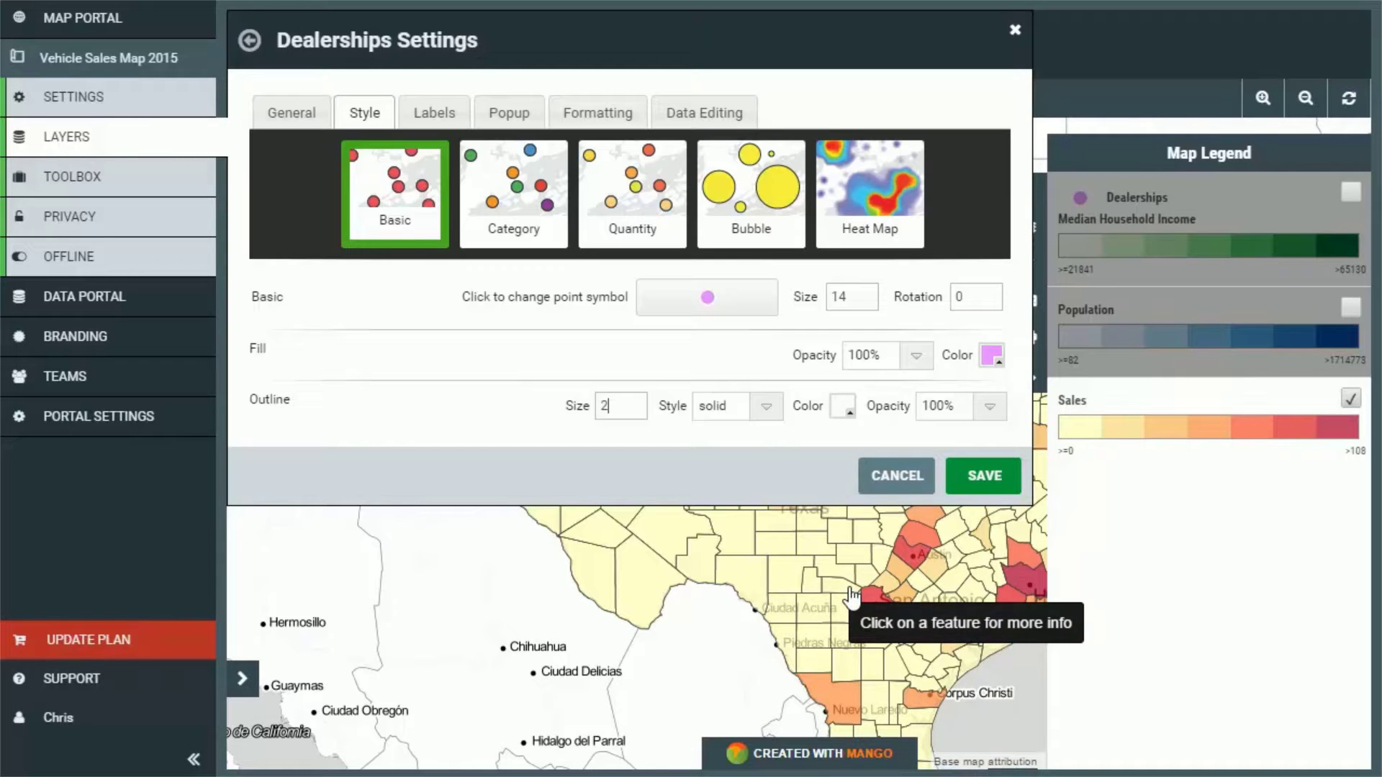
Show the Dealerships points and move the layer into a new group visible on map load.
{"action": "left_click", "coordinate": [891, 476]}
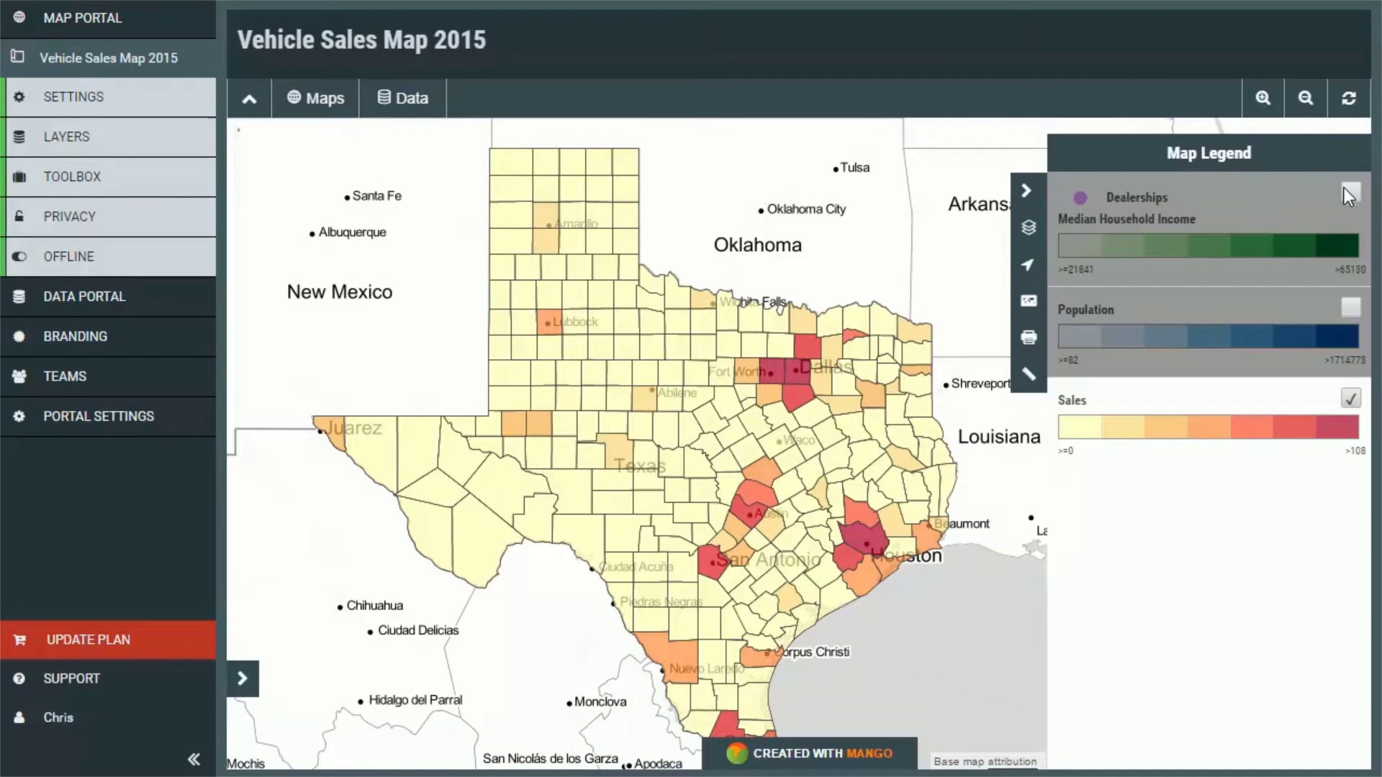
{"action": "left_click", "coordinate": [1348, 195]}
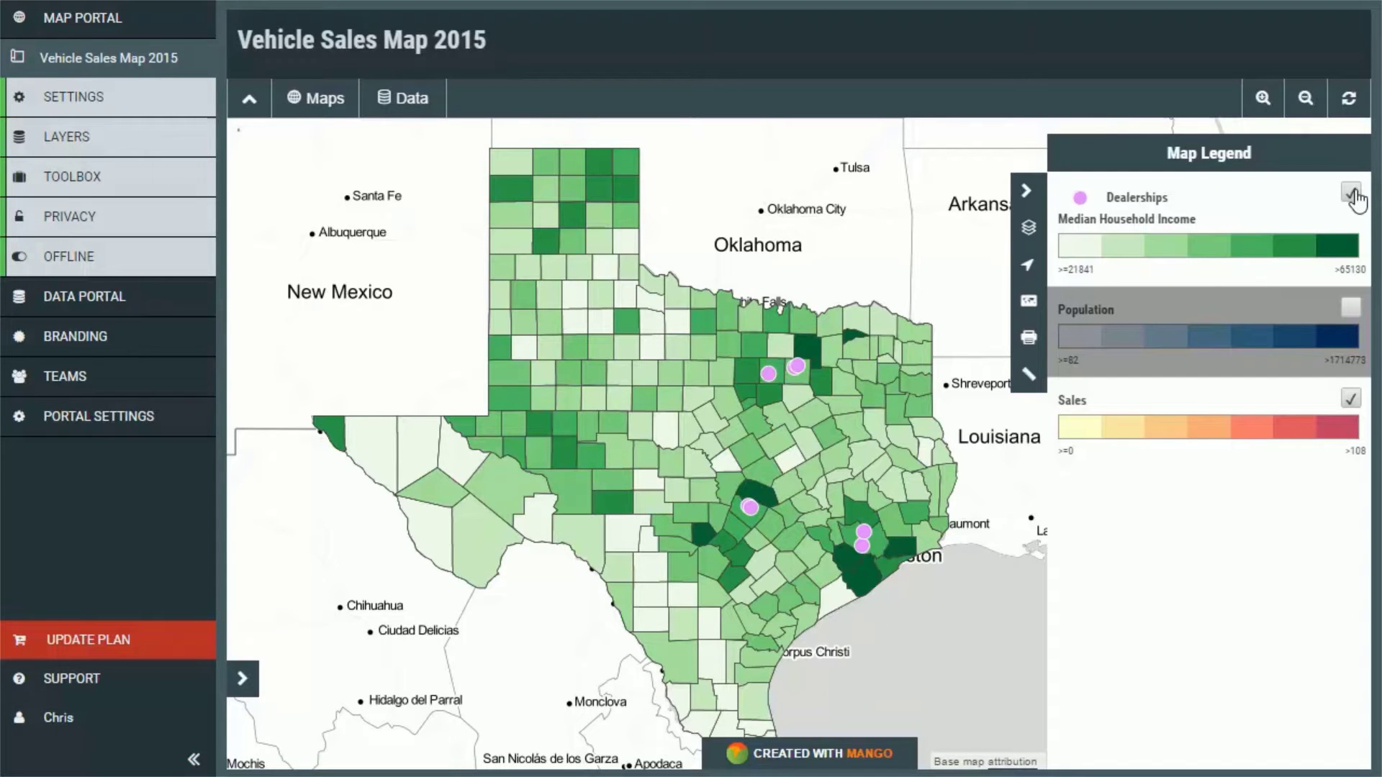
{"action": "left_click", "coordinate": [113, 136]}
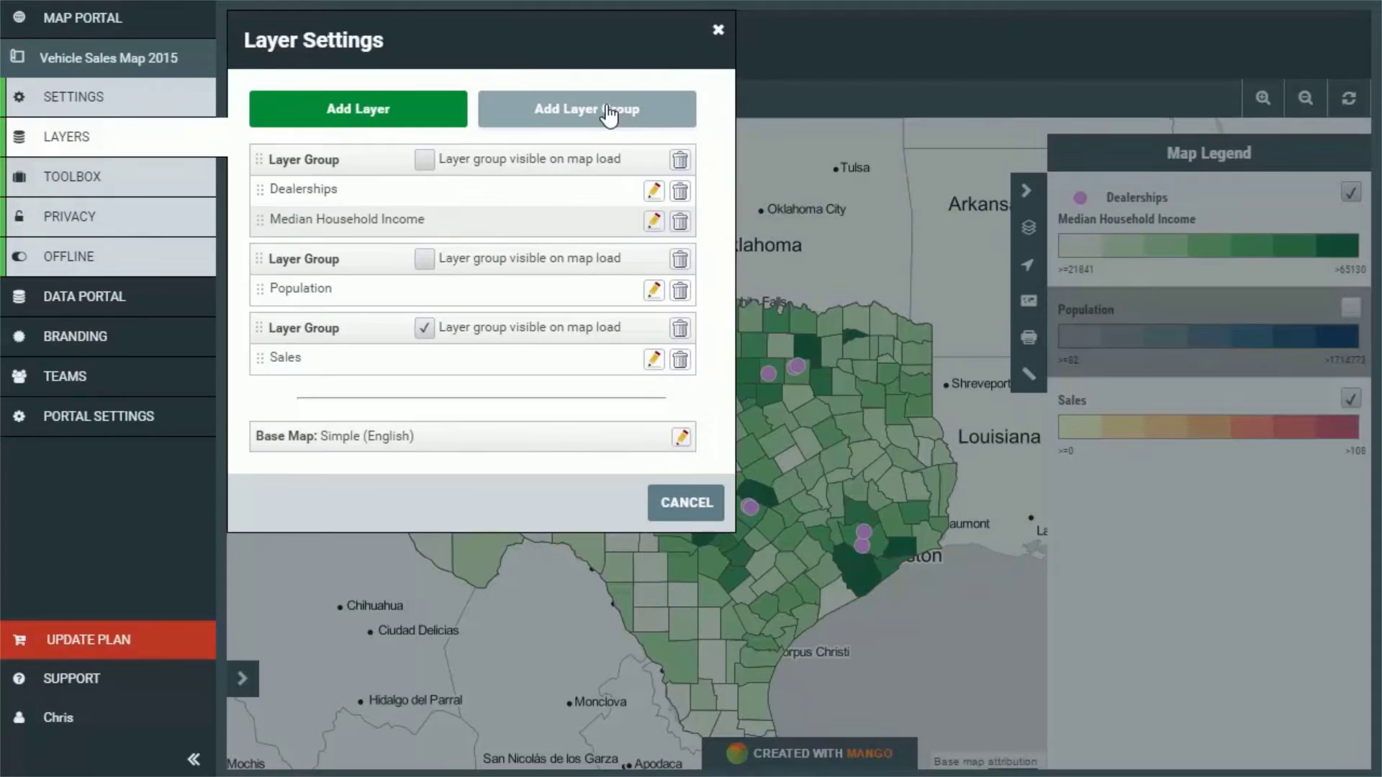
{"action": "left_click", "coordinate": [608, 113]}
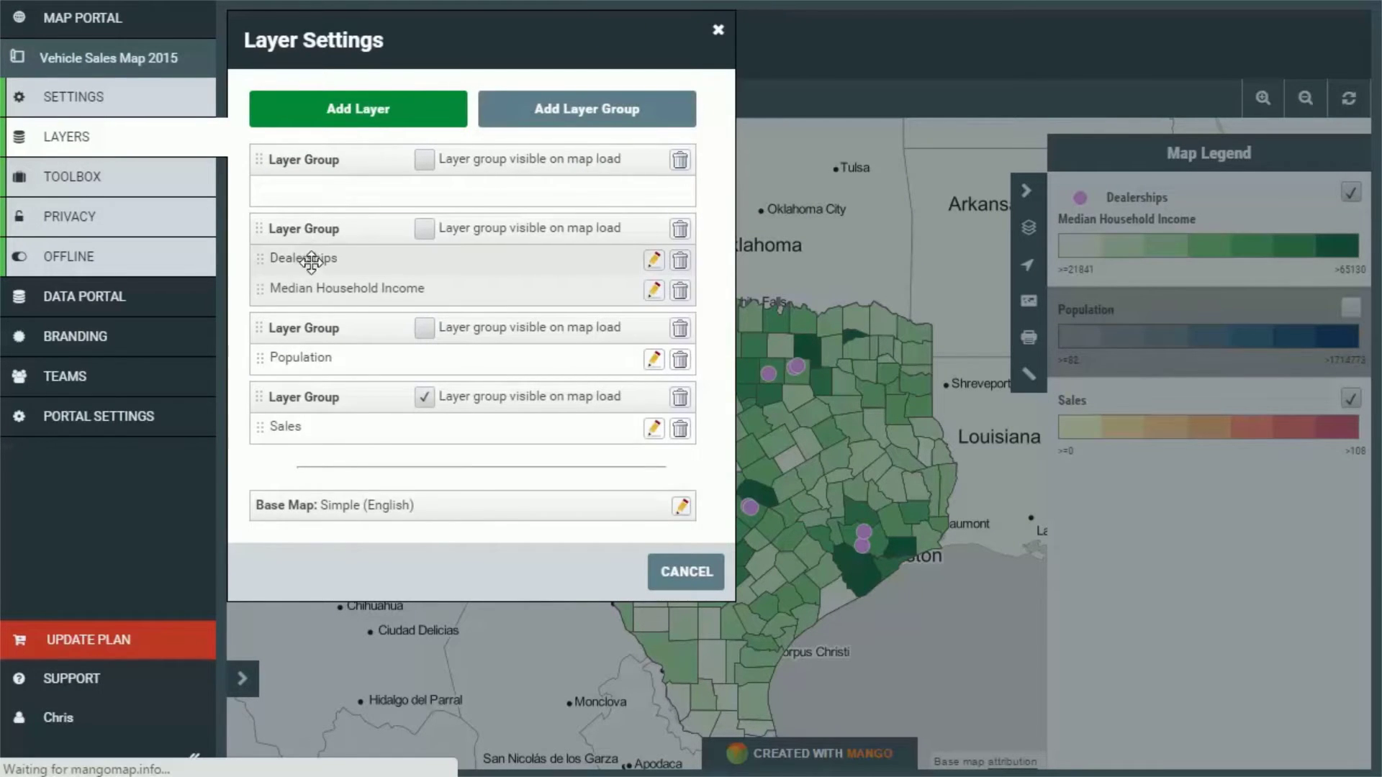
{"action": "left_click_drag", "start_coordinate": [313, 257], "coordinate": [317, 193]}
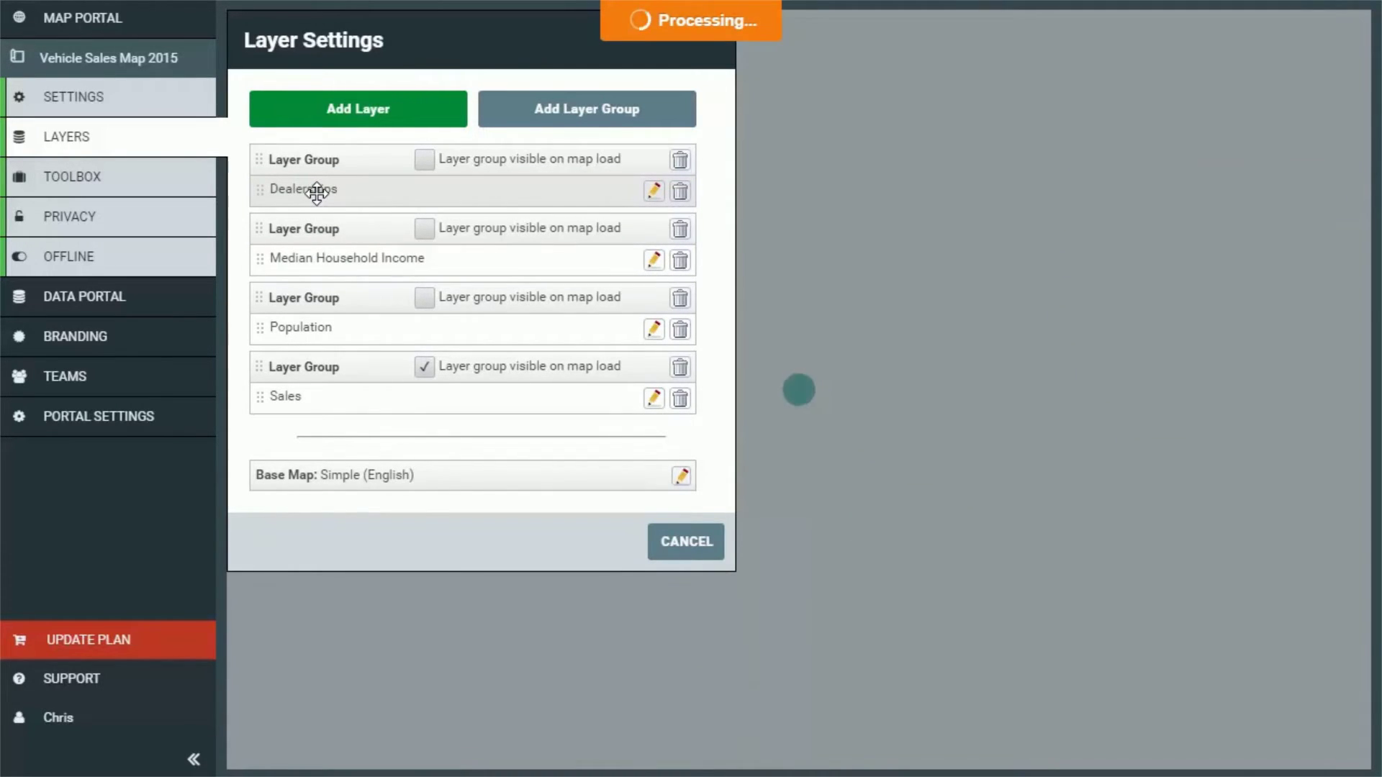
{"action": "left_click", "coordinate": [427, 167]}
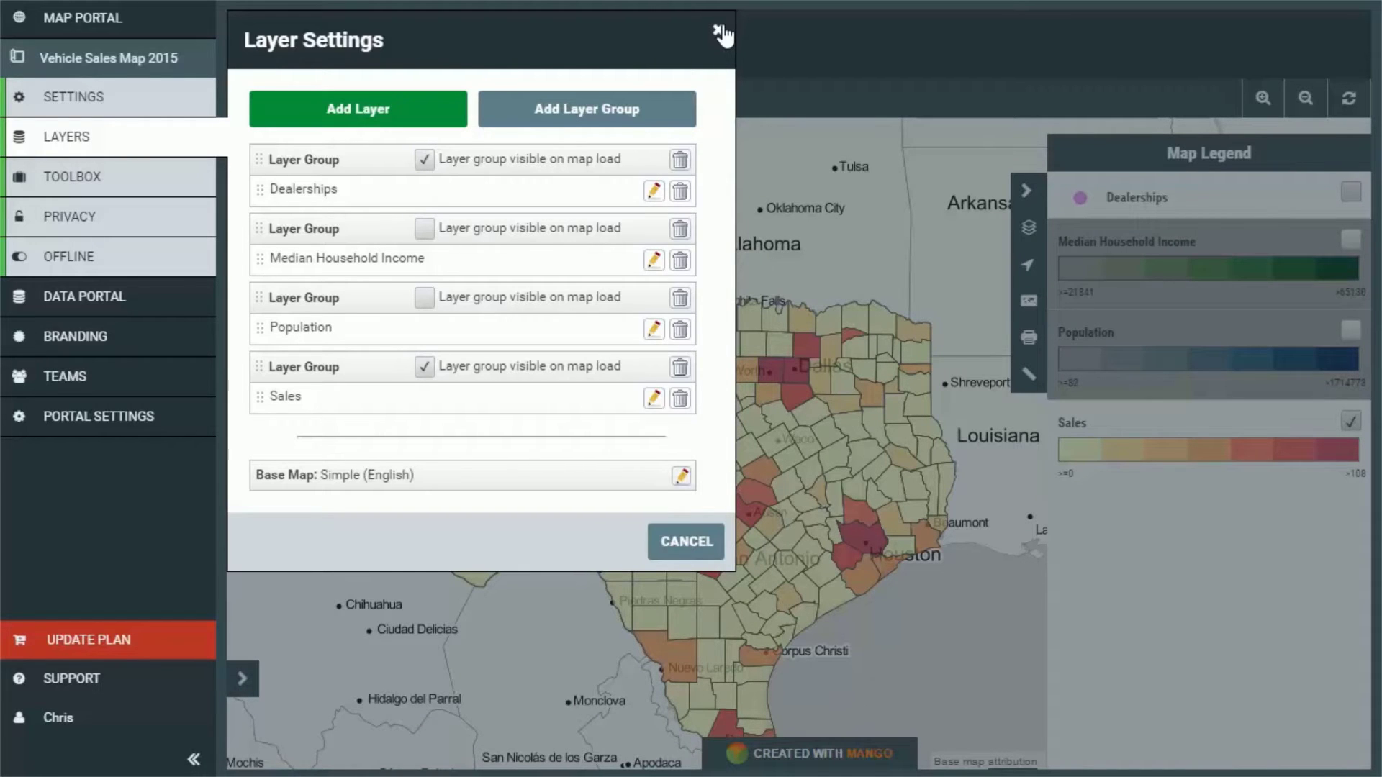
{"action": "left_click", "coordinate": [719, 32]}
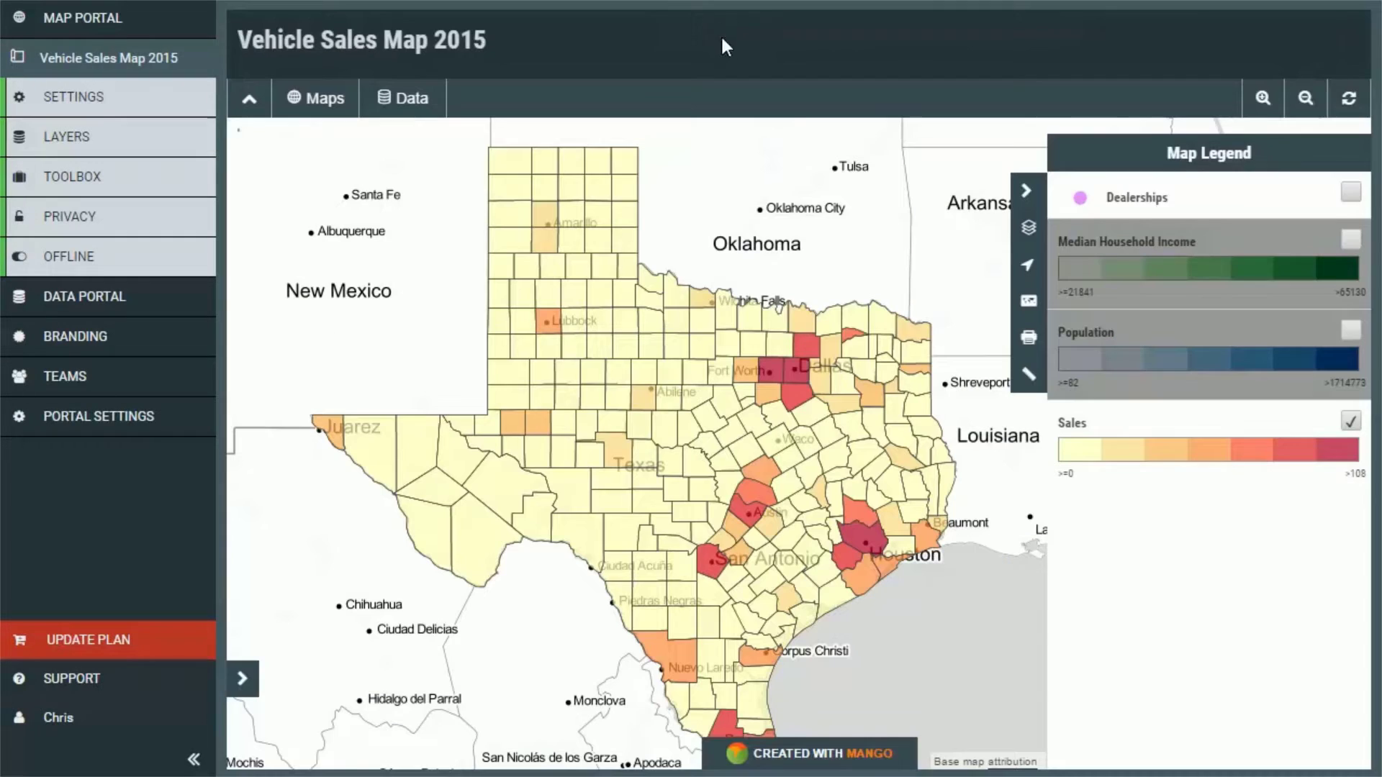
{"action": "left_click", "coordinate": [1350, 192]}
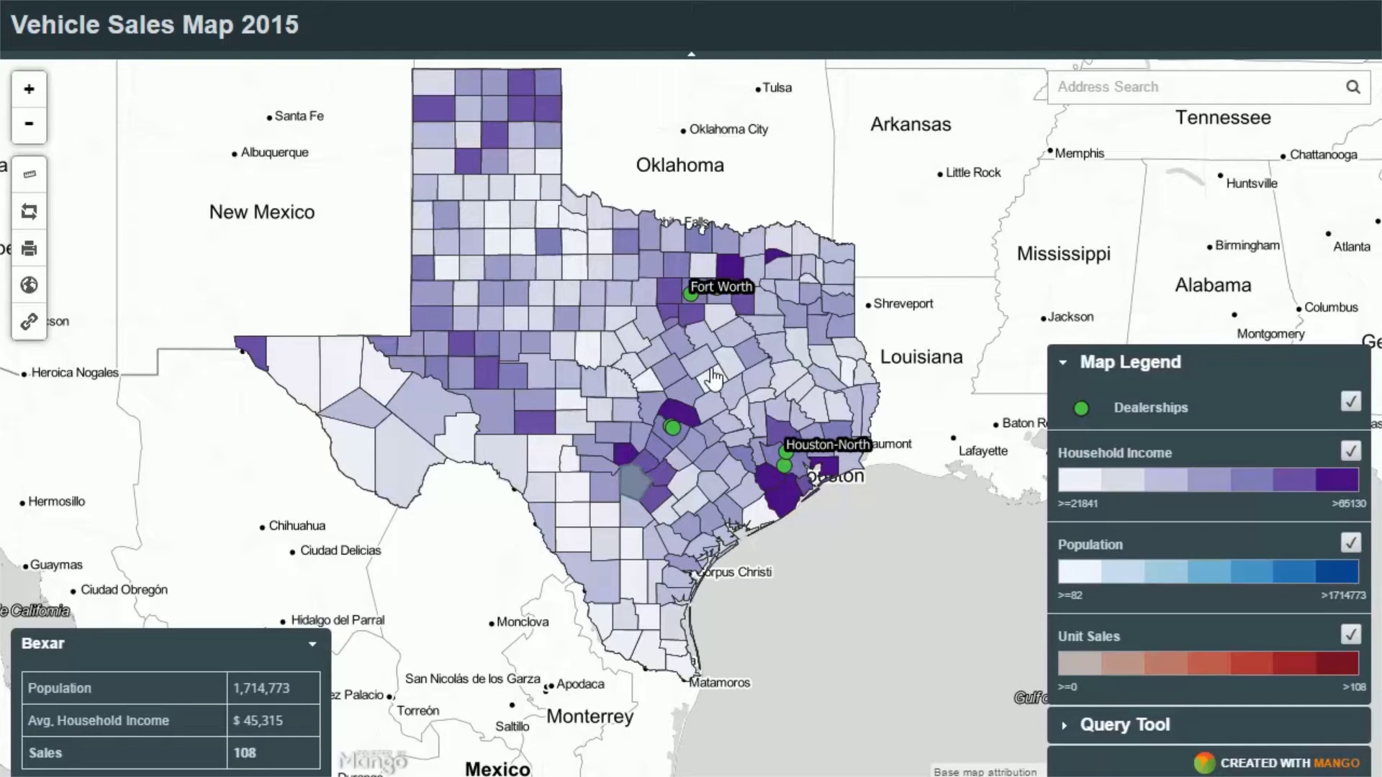
{"action": "scroll", "coordinate": [660, 424], "scroll_direction": "up", "scroll_amount": 2}
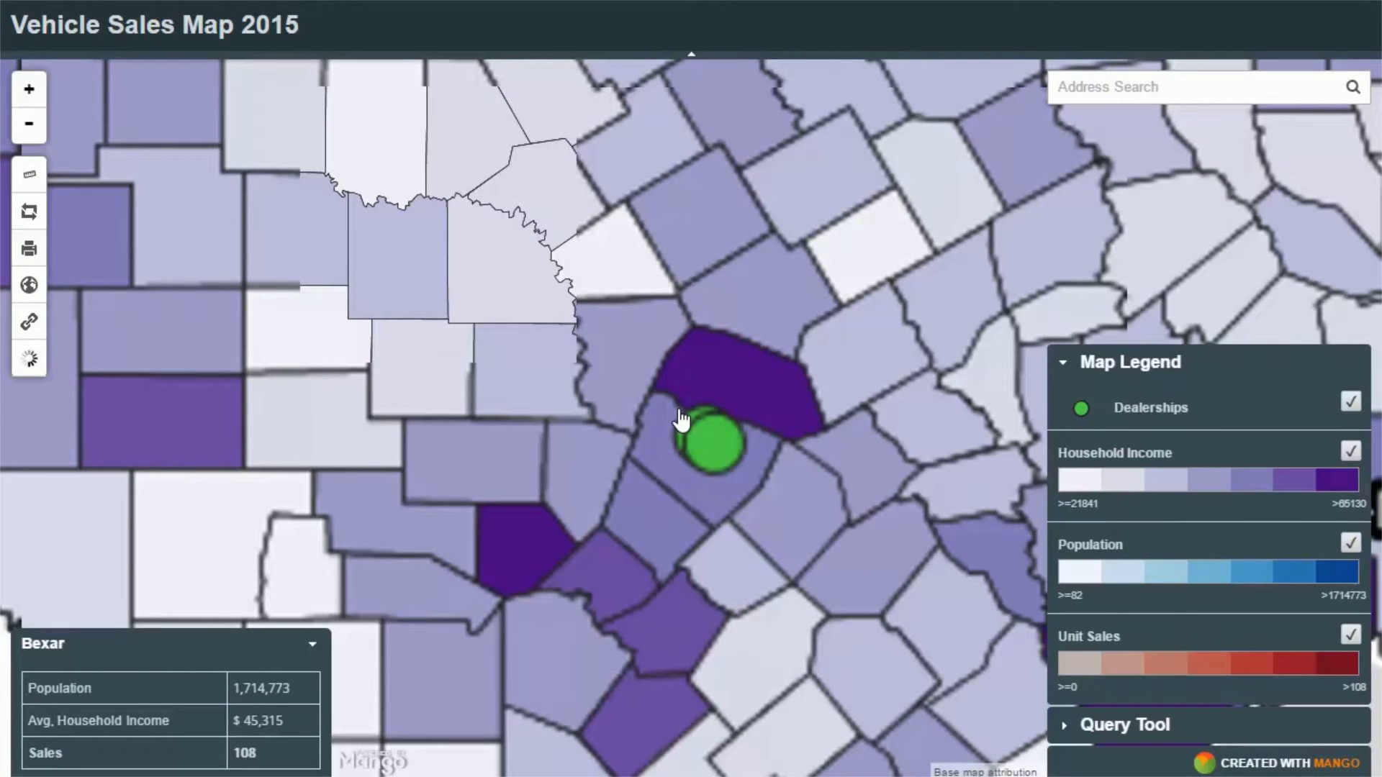
{"action": "mouse_move", "coordinate": [681, 419]}
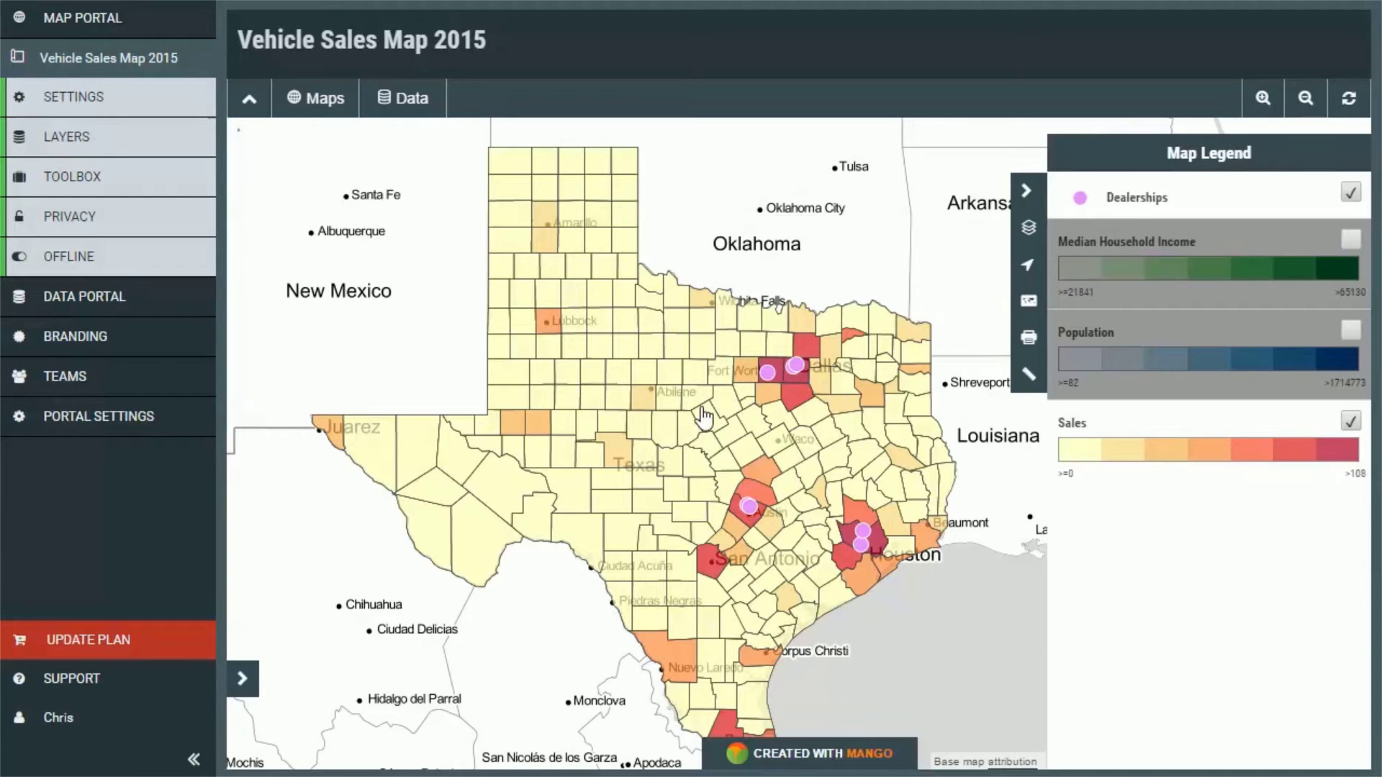
Give the Dealerships points a green (259b24) fill and a dark grey (424242) outline.
{"action": "left_click", "coordinate": [85, 137]}
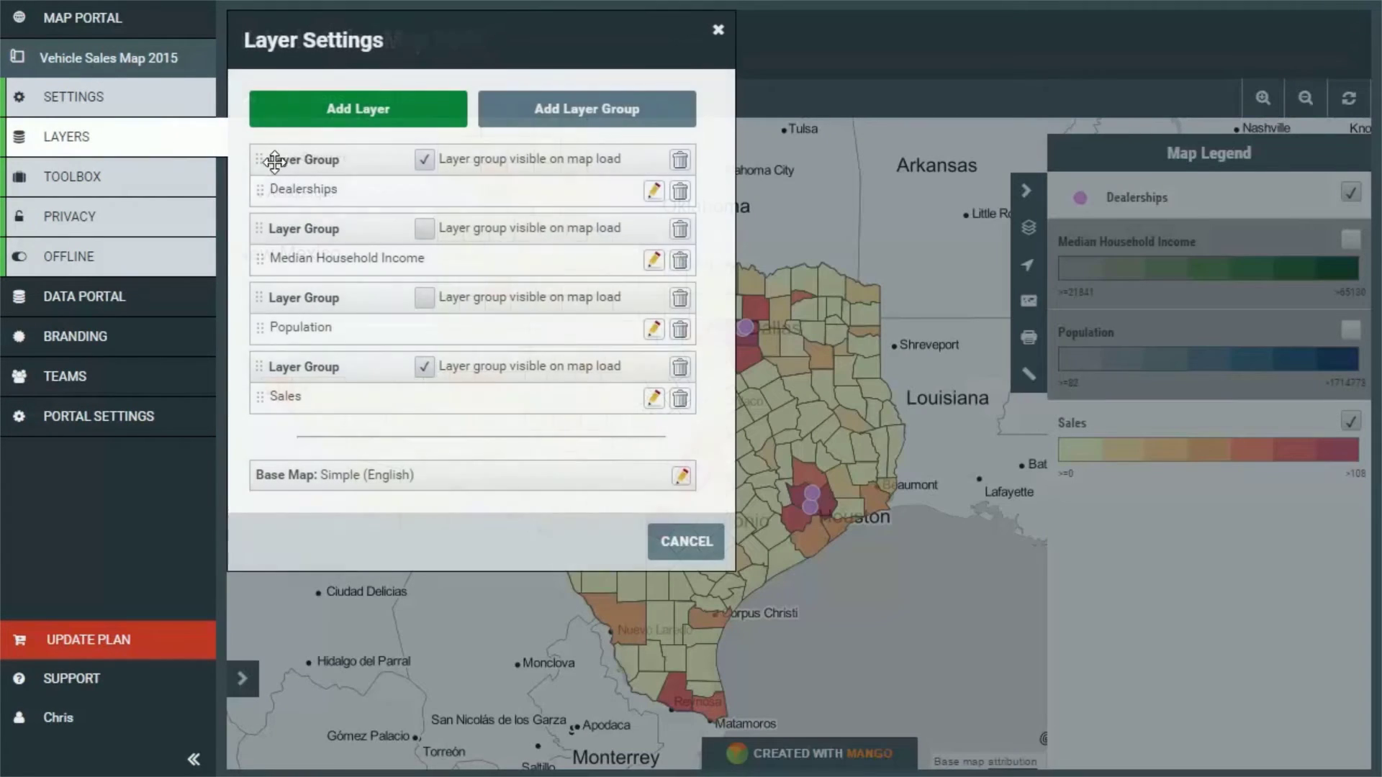
{"action": "left_click", "coordinate": [654, 191]}
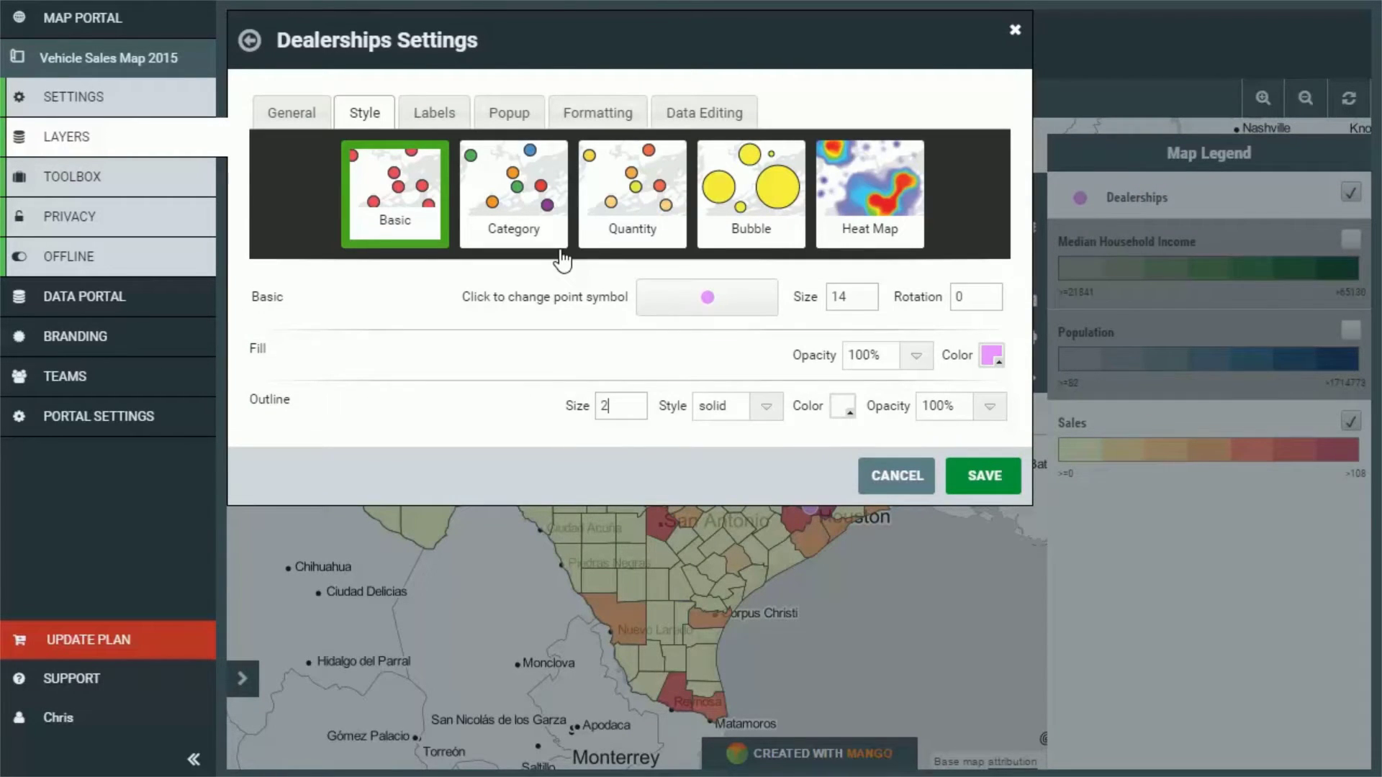
{"action": "left_click", "coordinate": [991, 355]}
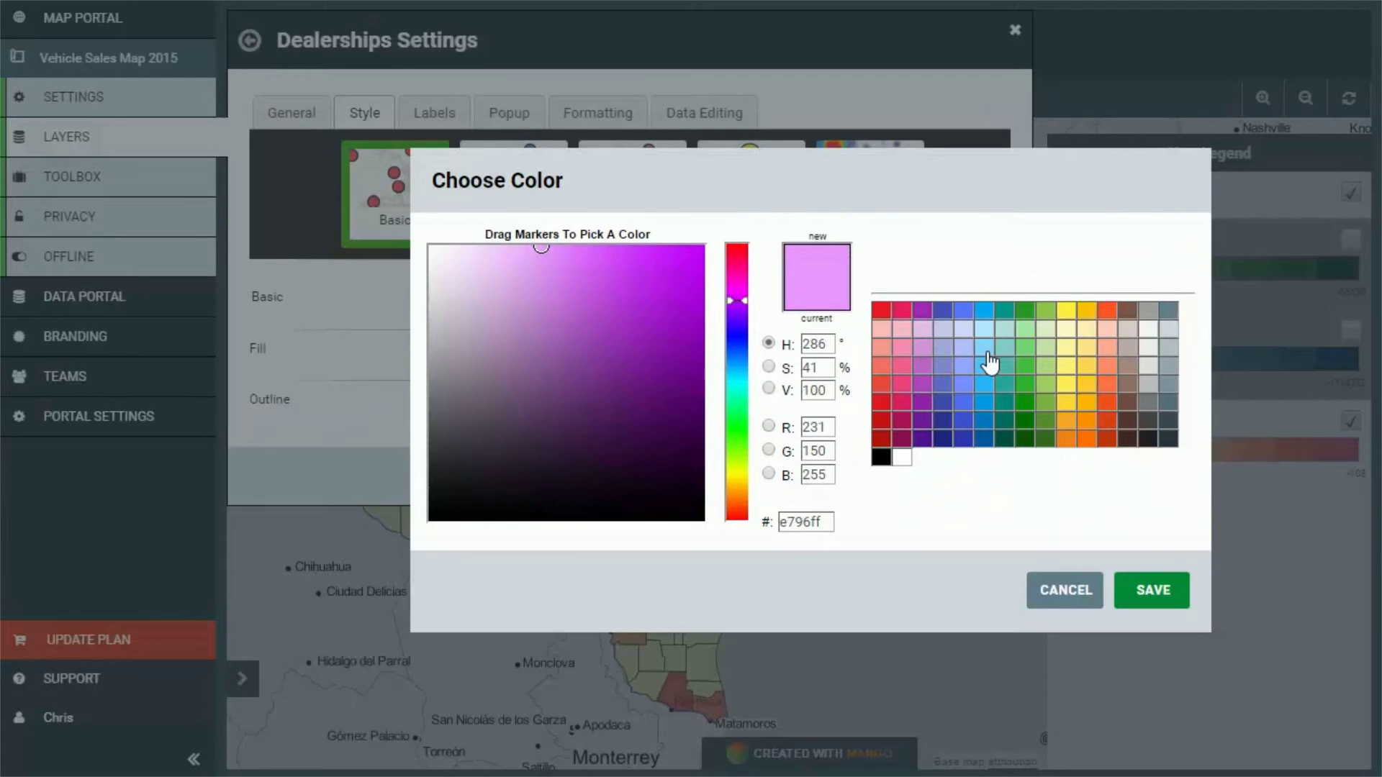
{"action": "left_click", "coordinate": [1023, 310]}
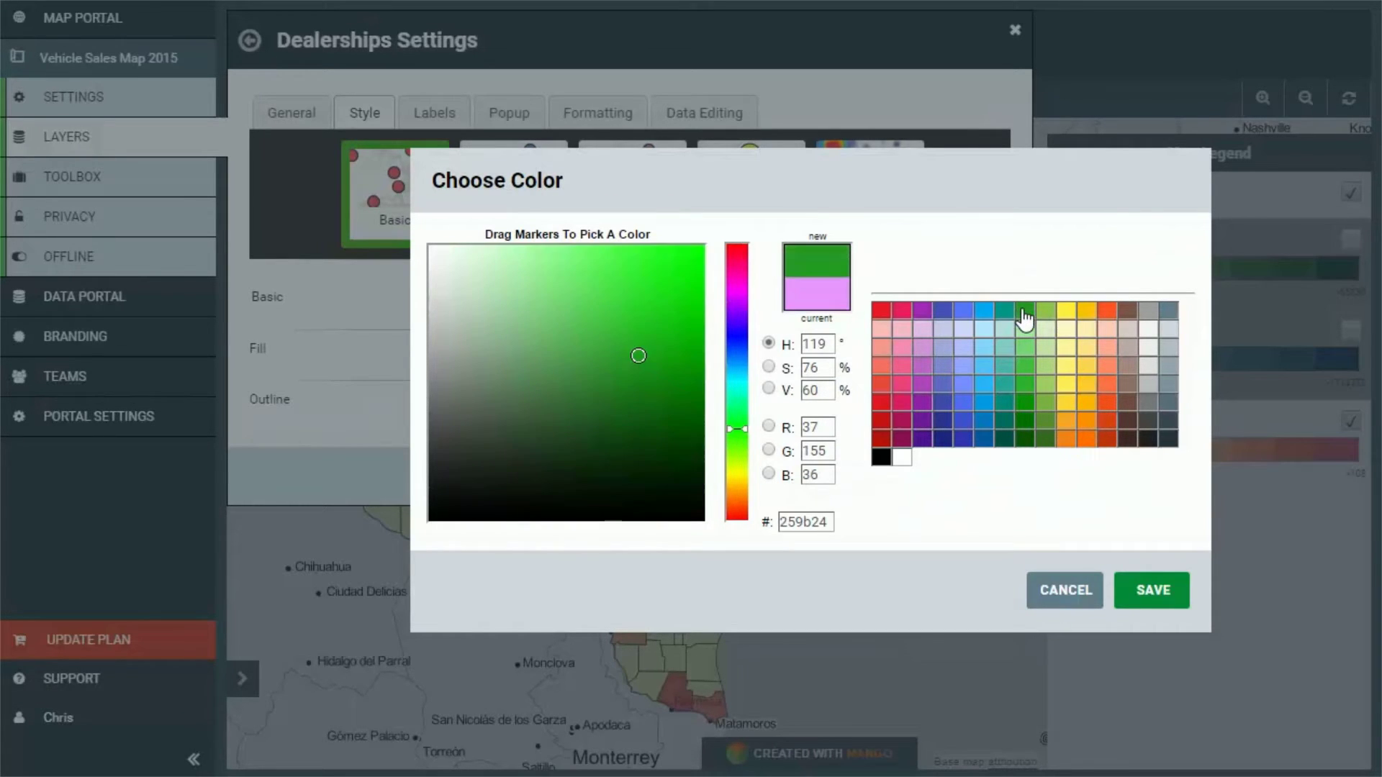
{"action": "left_click", "coordinate": [1153, 590]}
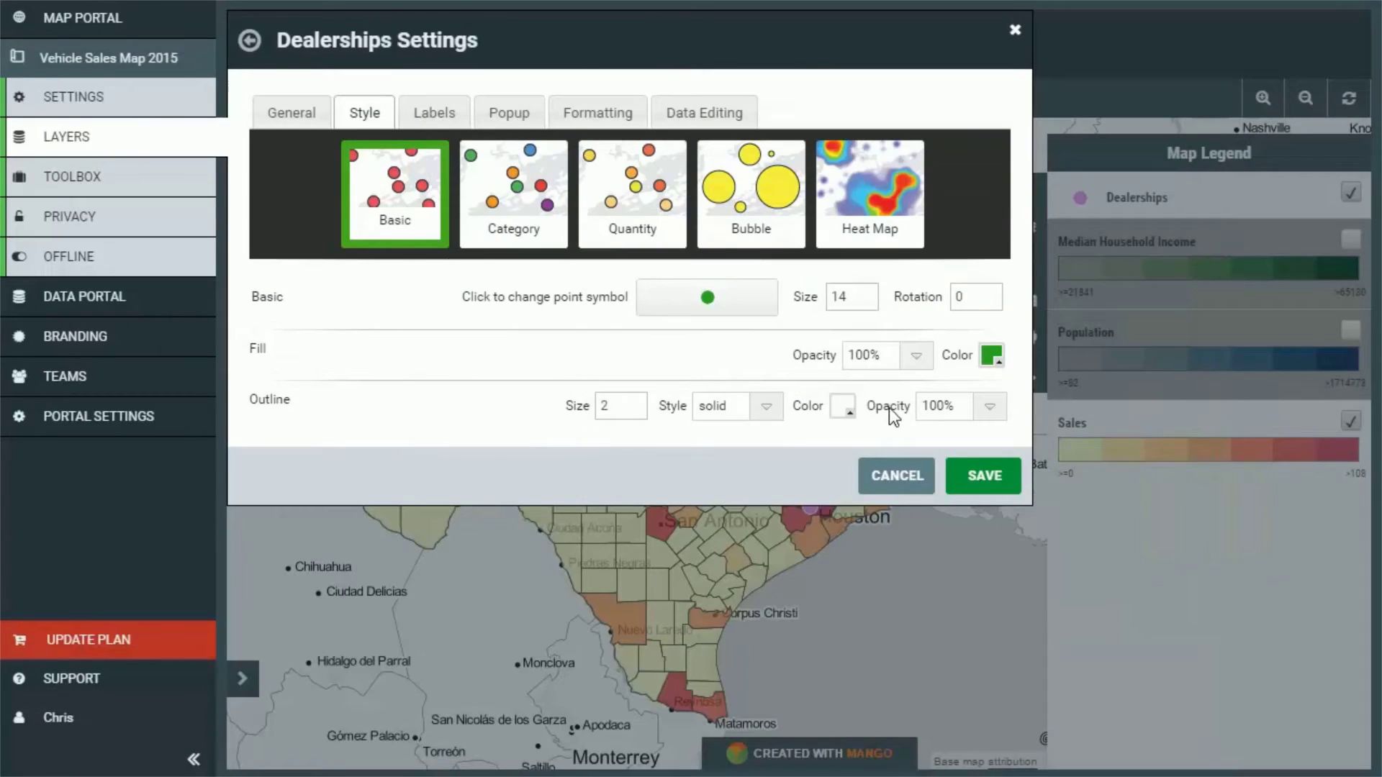
{"action": "left_click", "coordinate": [841, 410]}
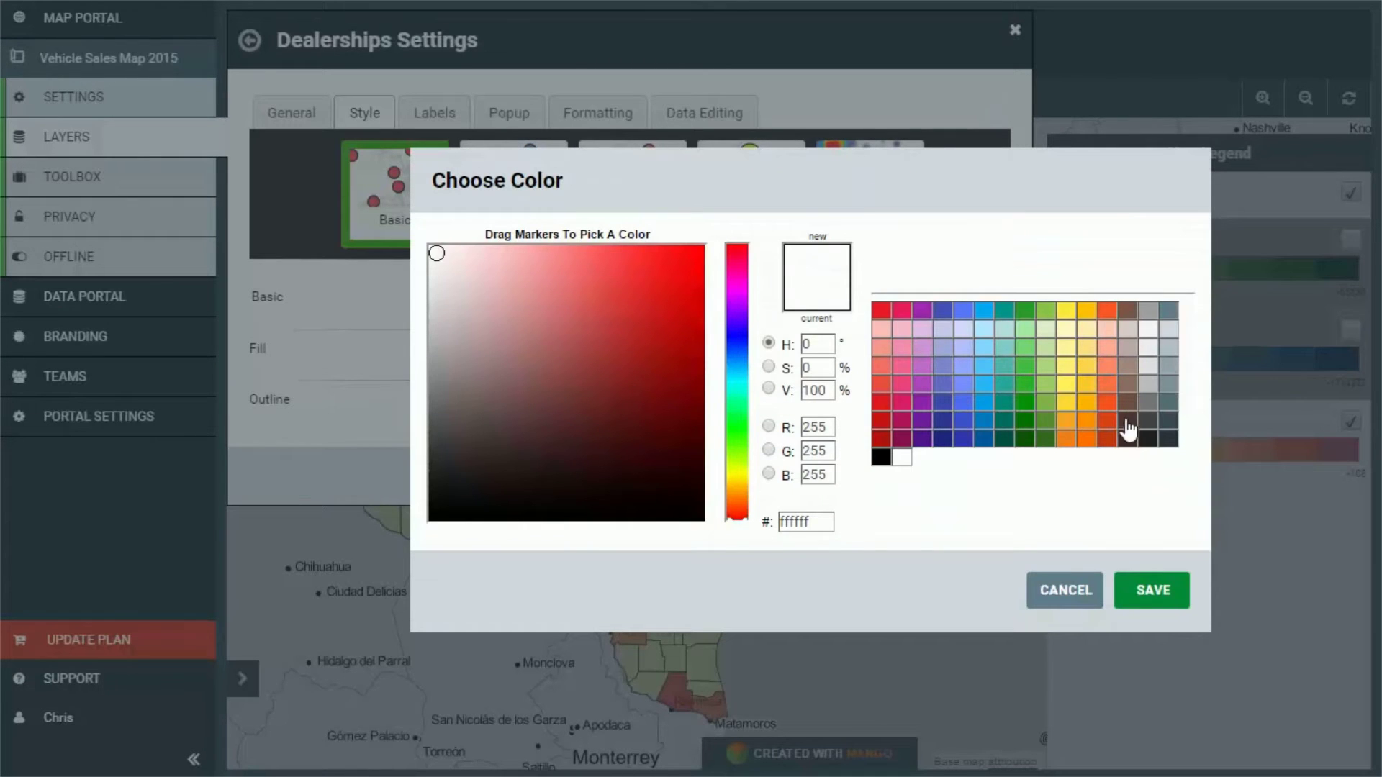
{"action": "left_click", "coordinate": [1150, 429]}
{"action": "left_click", "coordinate": [1152, 597]}
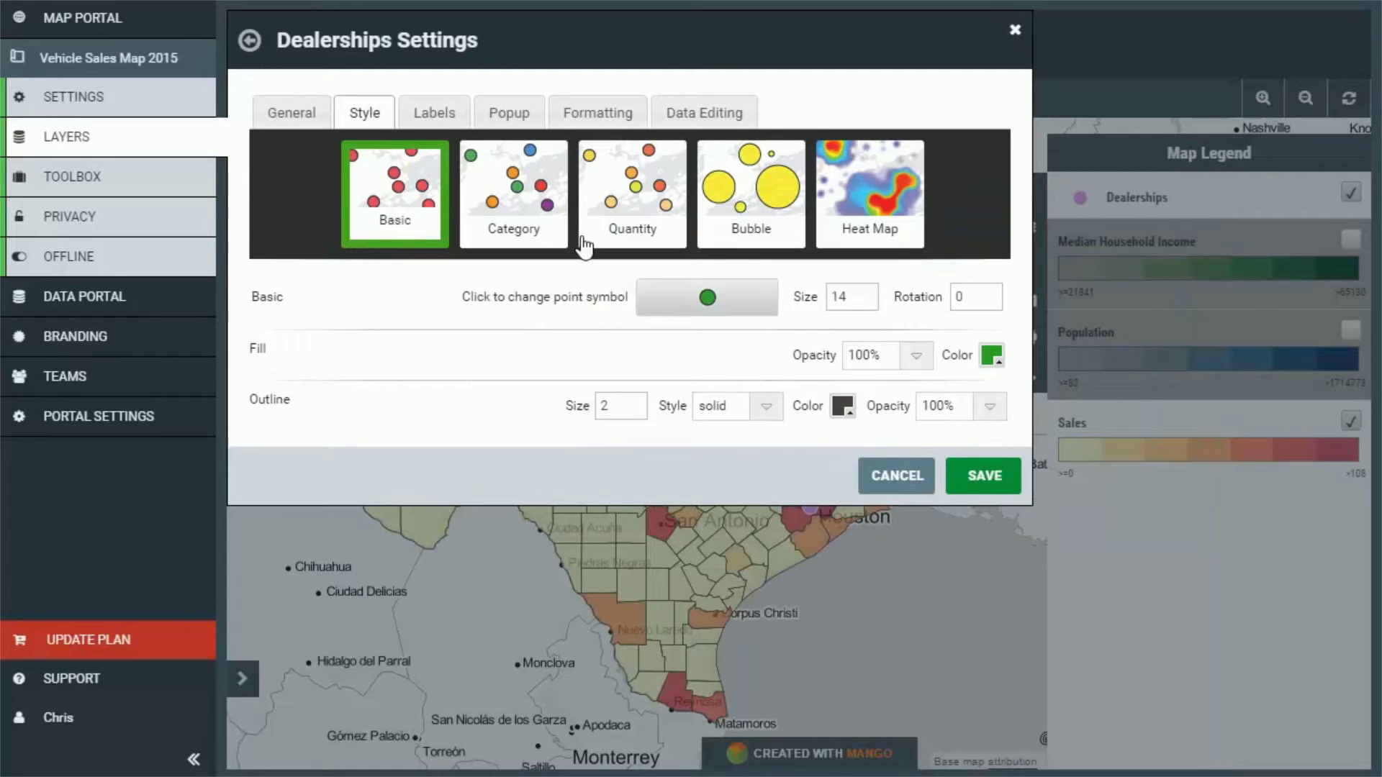
{"action": "left_click", "coordinate": [437, 120]}
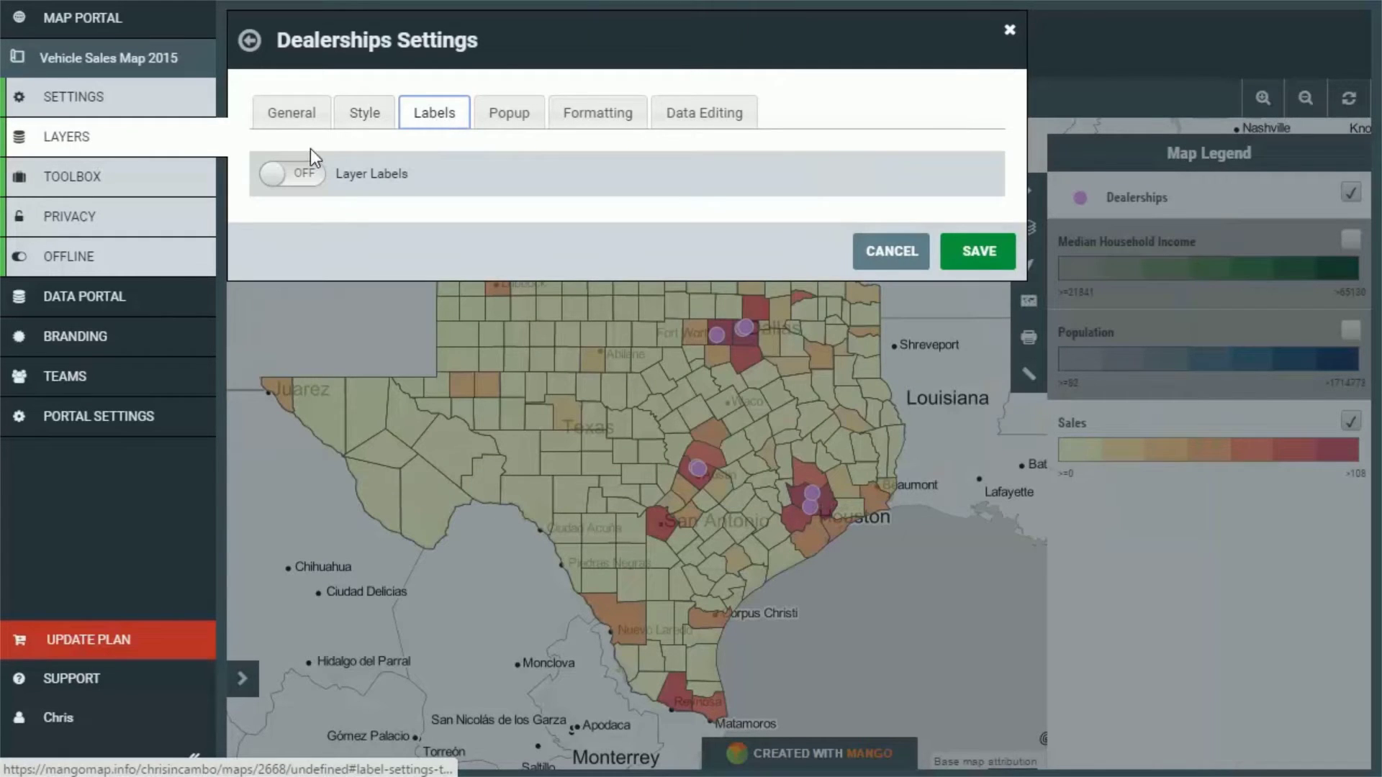
Turn on Dealerships labels using the name field.
{"action": "left_click", "coordinate": [301, 175]}
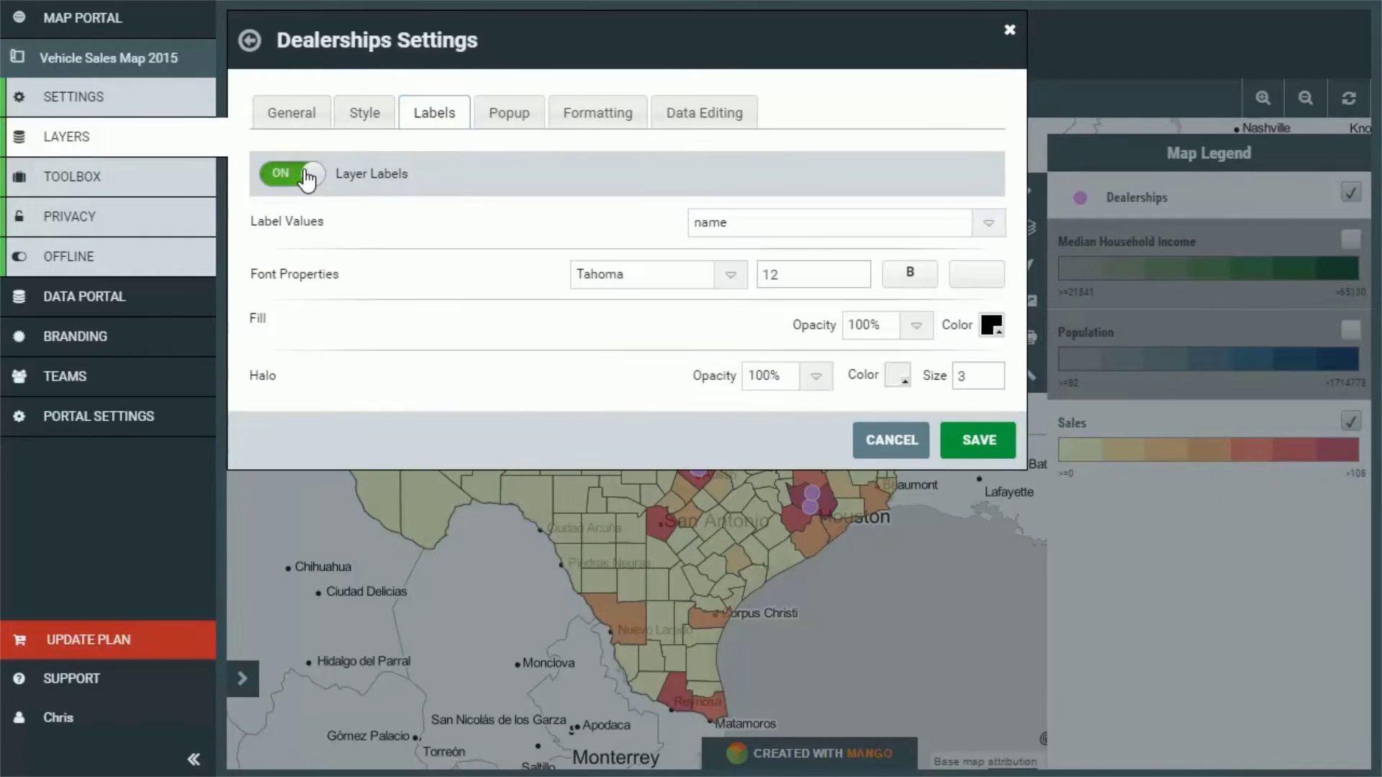
{"action": "left_click", "coordinate": [988, 225]}
{"action": "left_click", "coordinate": [987, 224]}
Make the label text white with a black halo.
{"action": "left_click", "coordinate": [991, 325]}
{"action": "left_click", "coordinate": [903, 457]}
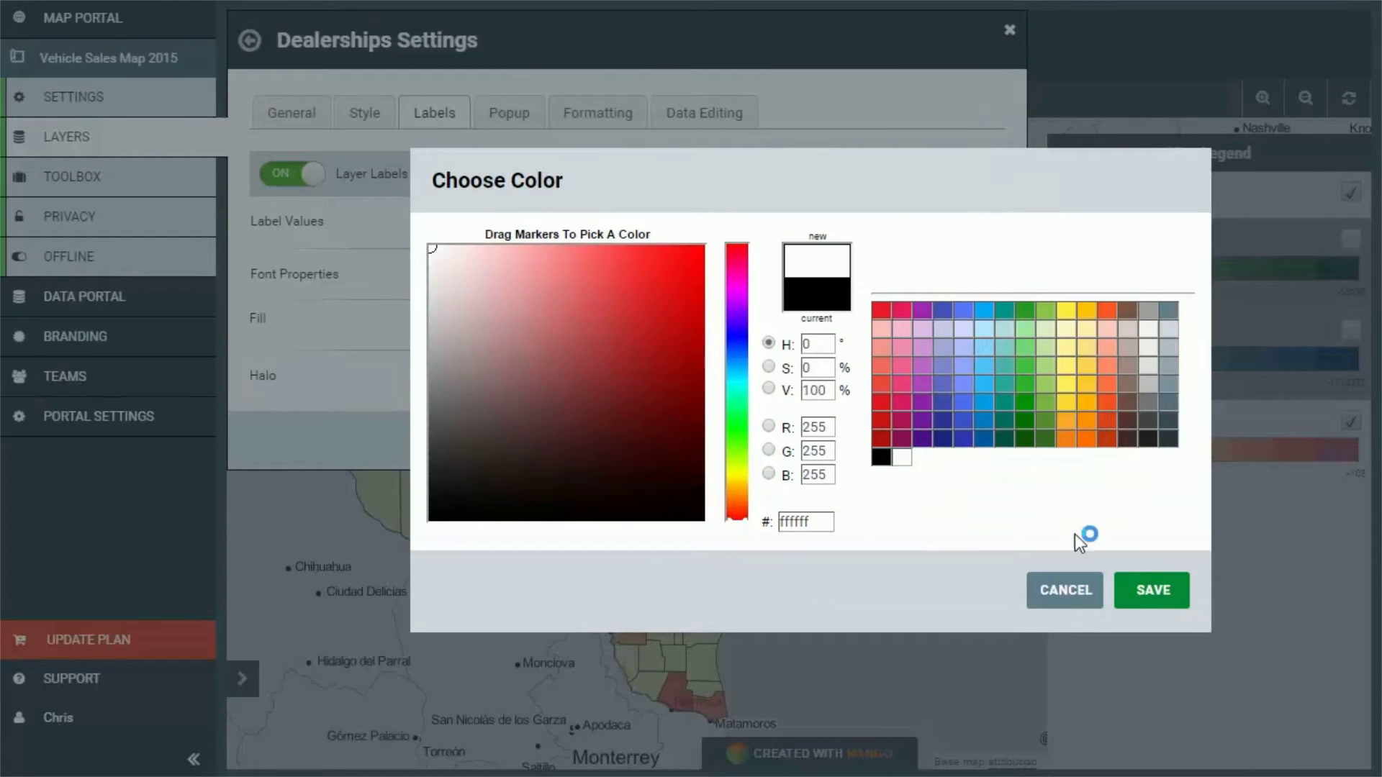
{"action": "left_click", "coordinate": [1154, 608]}
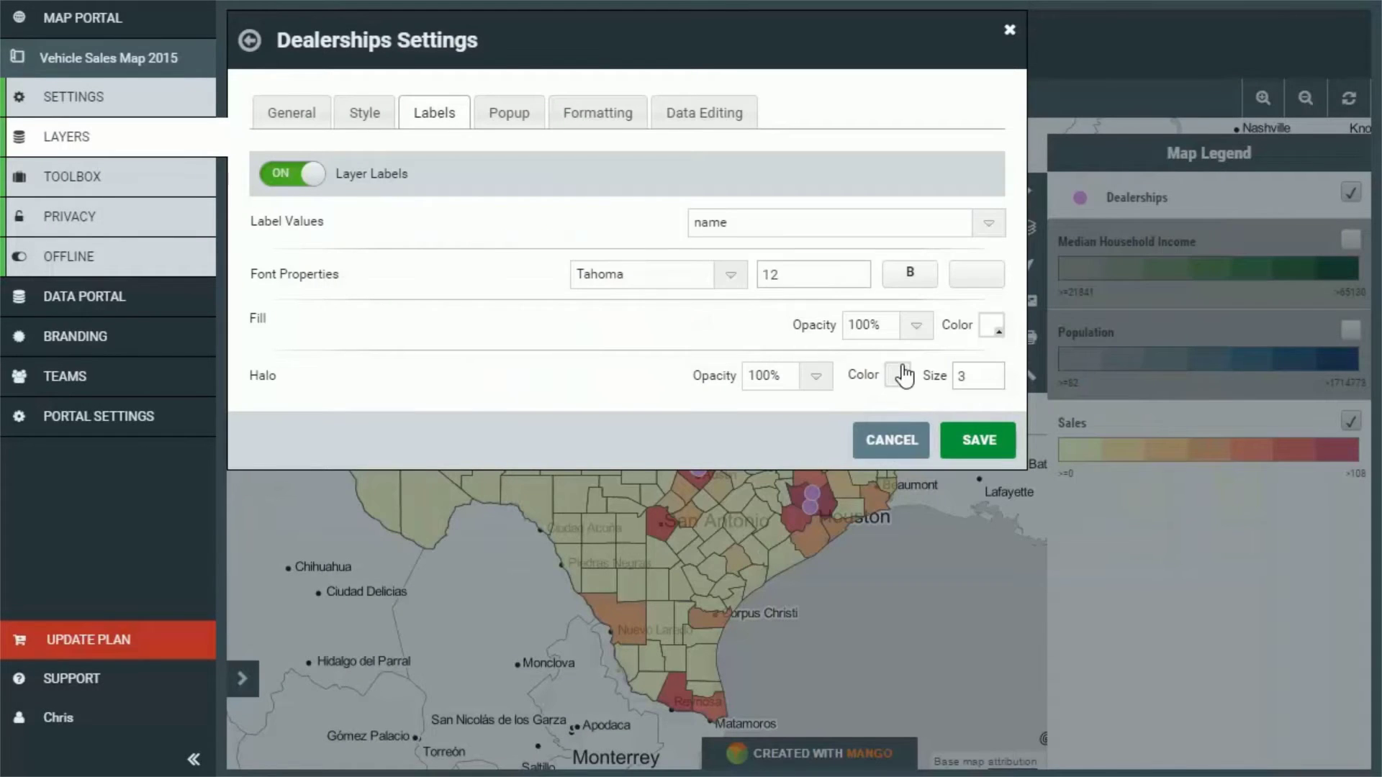
{"action": "left_click", "coordinate": [905, 375]}
{"action": "left_click", "coordinate": [880, 457]}
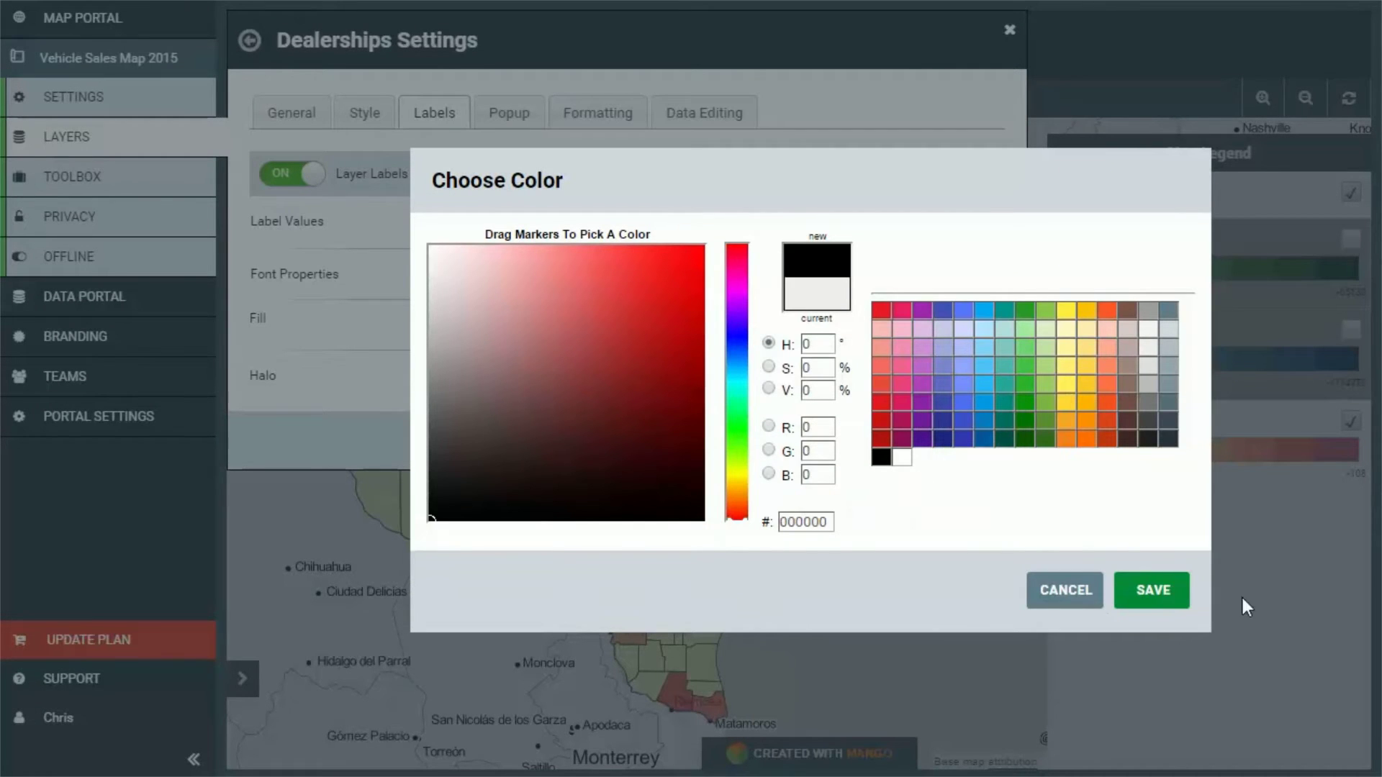
{"action": "left_click", "coordinate": [1160, 590]}
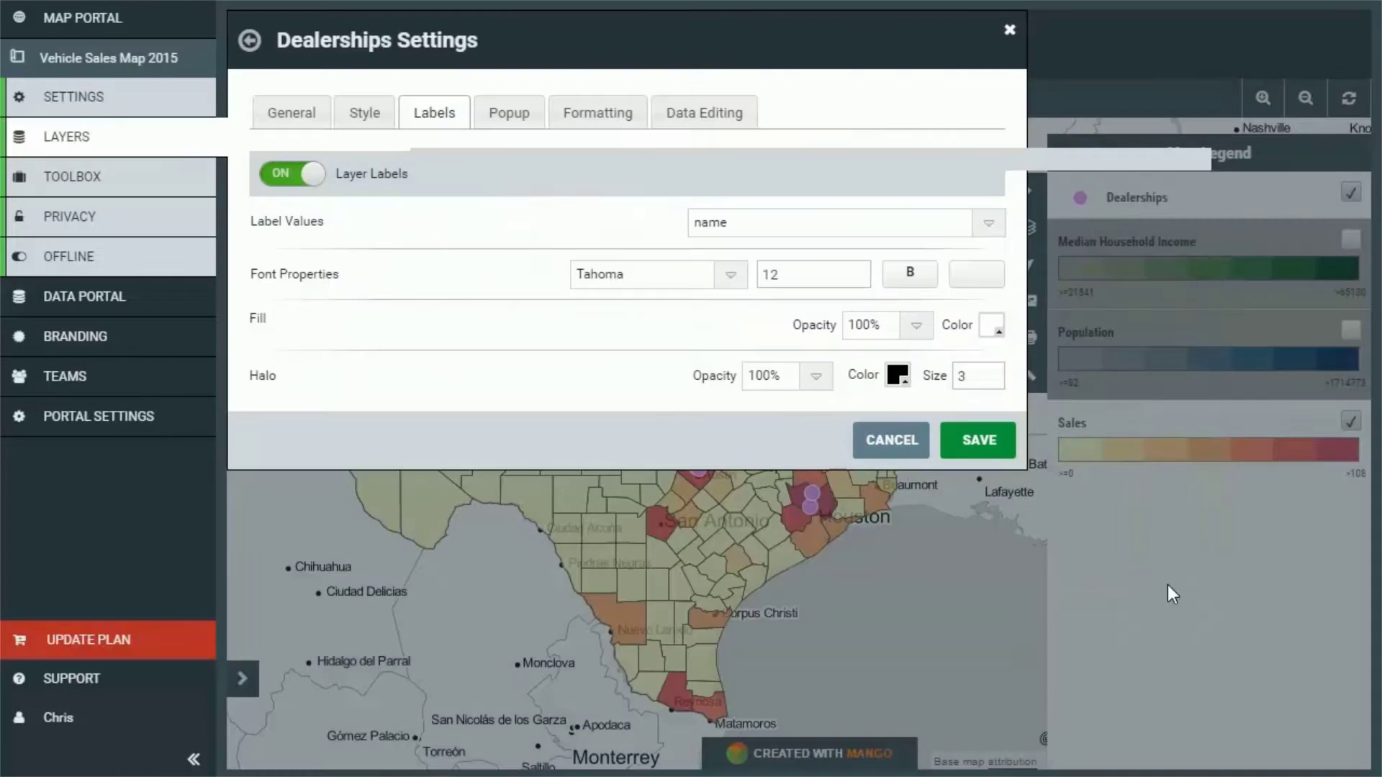
{"action": "left_click", "coordinate": [506, 131]}
Switch the dealership popup to Custom Popup and set its title to {name}.
{"action": "left_click", "coordinate": [855, 333]}
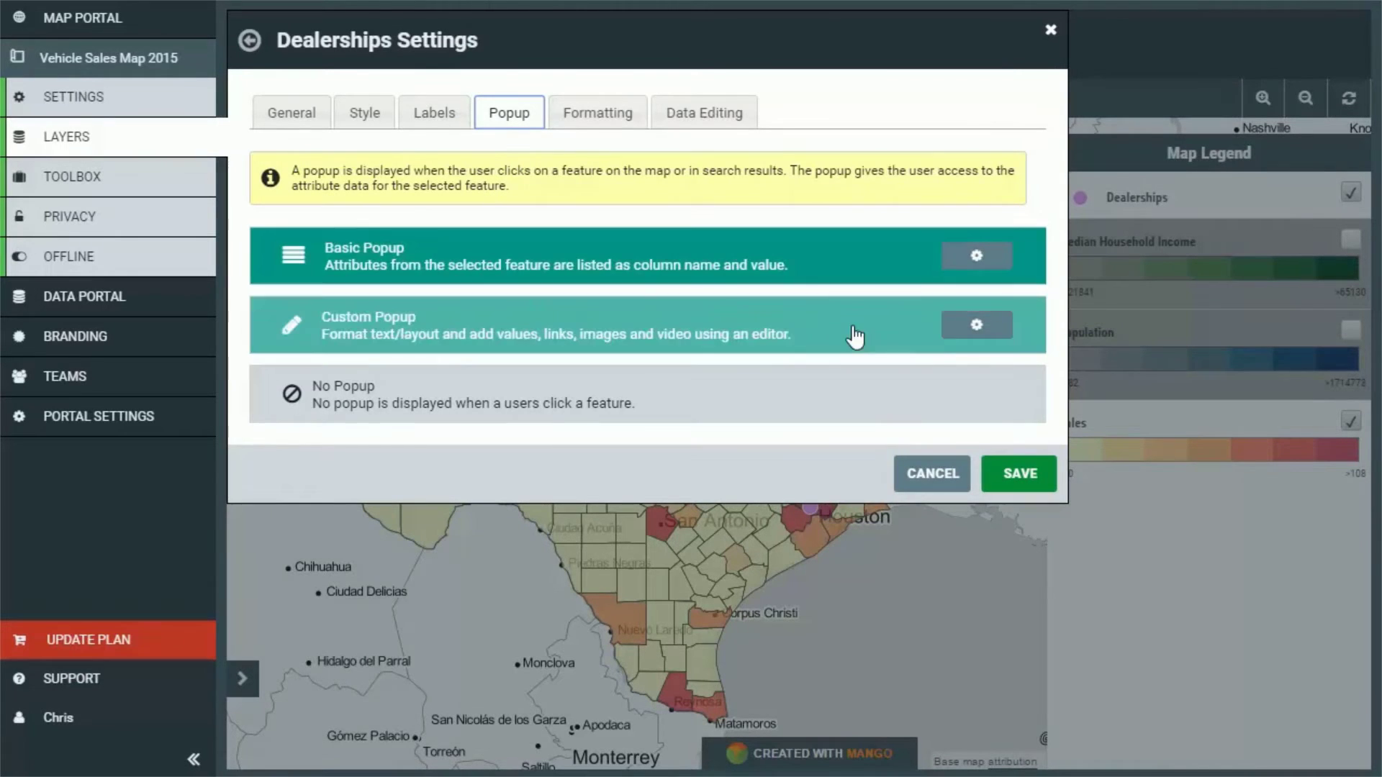
{"action": "left_click", "coordinate": [992, 326]}
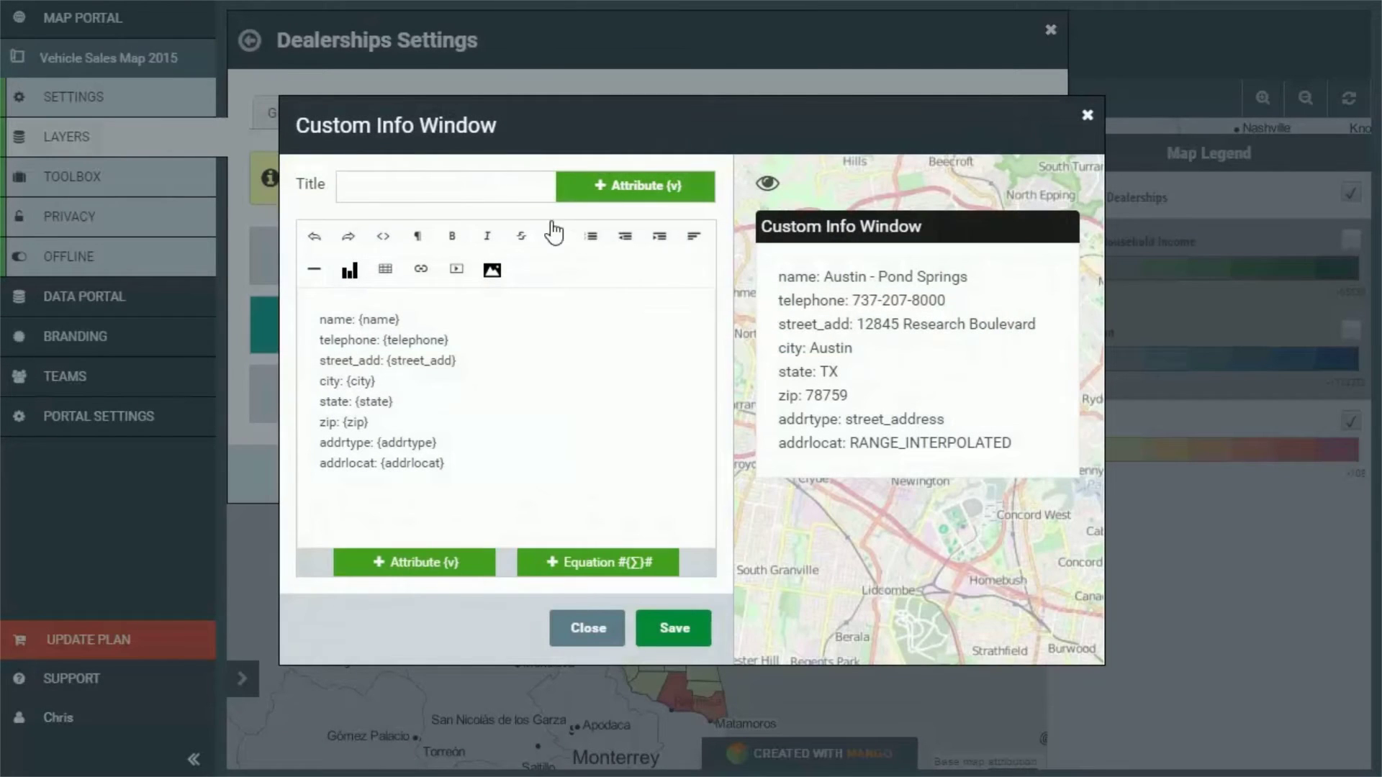
{"action": "left_click", "coordinate": [635, 186]}
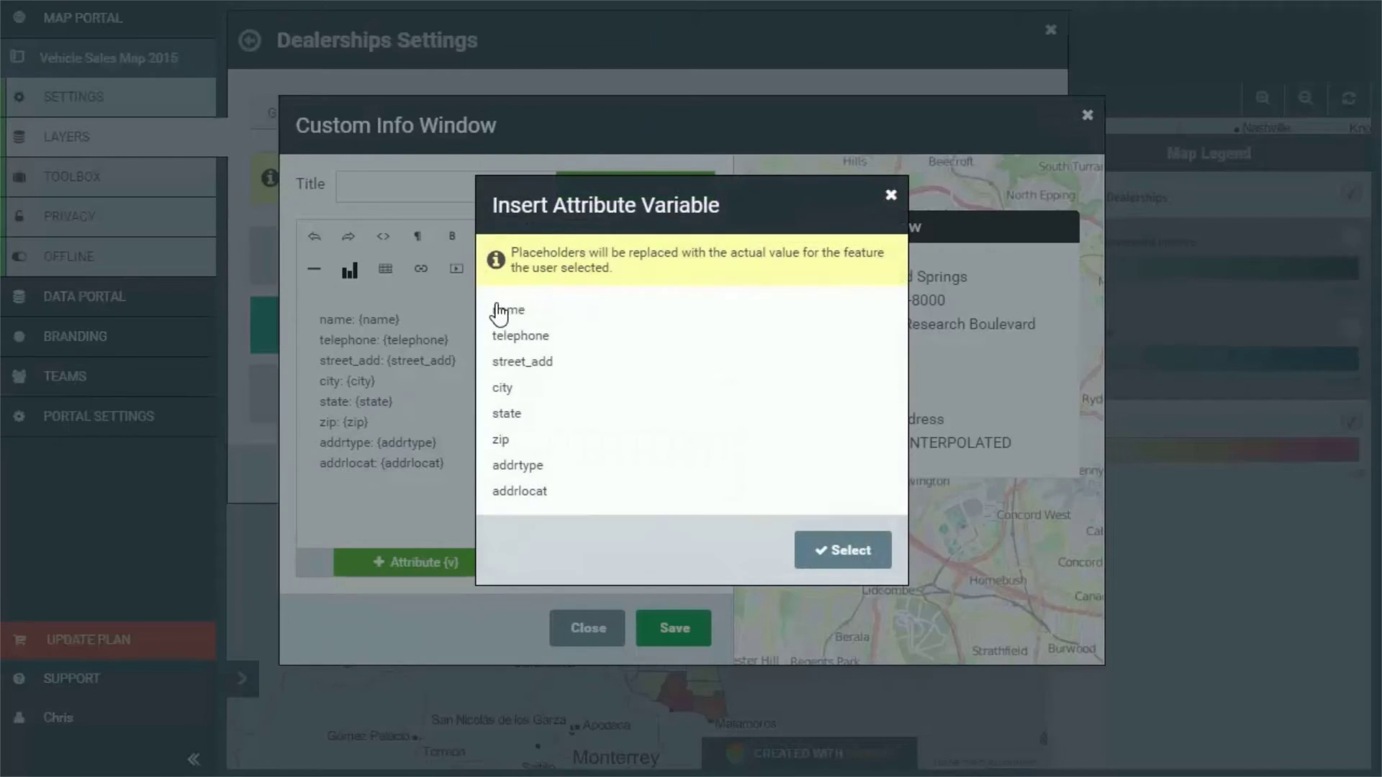
{"action": "double_click", "coordinate": [495, 310]}
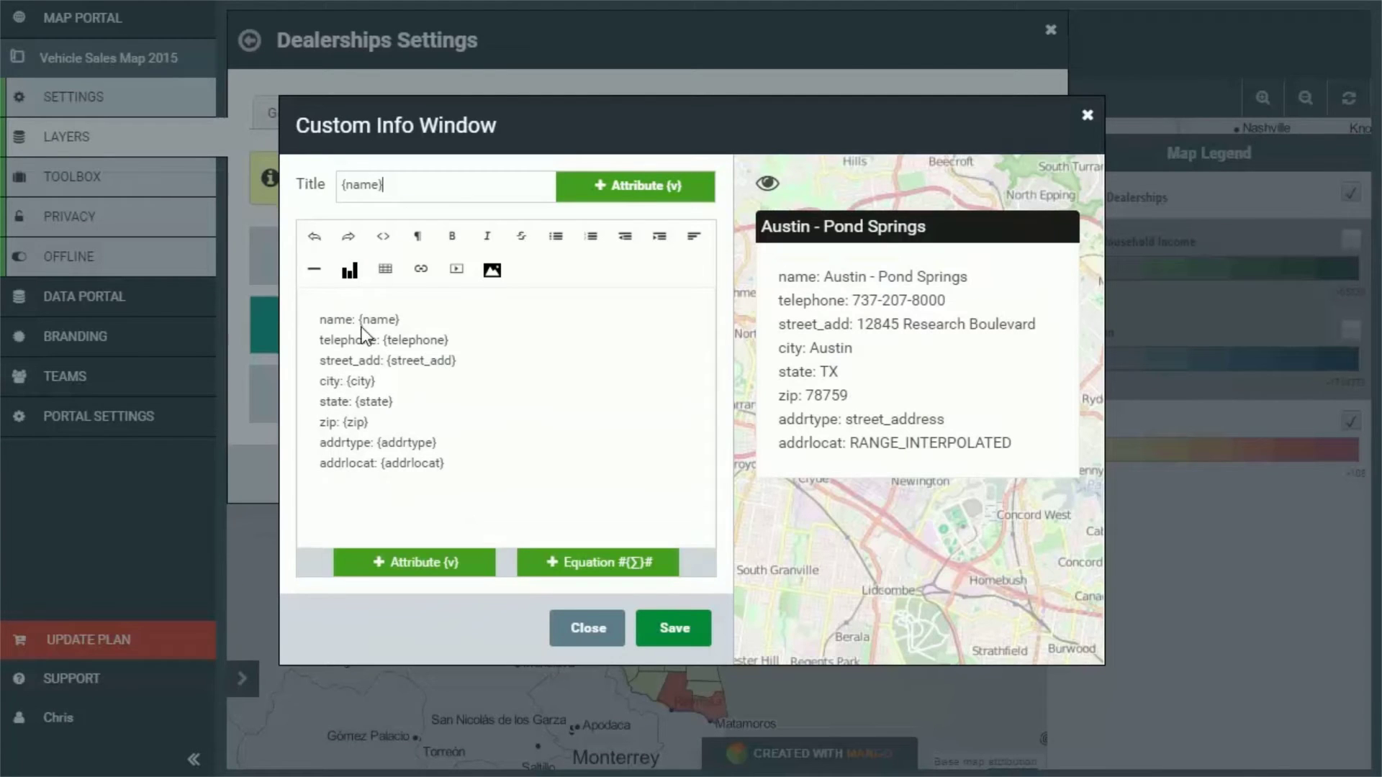
Start the popup body with {street_add}, then the city: {city} line beneath it.
{"action": "left_click", "coordinate": [321, 319]}
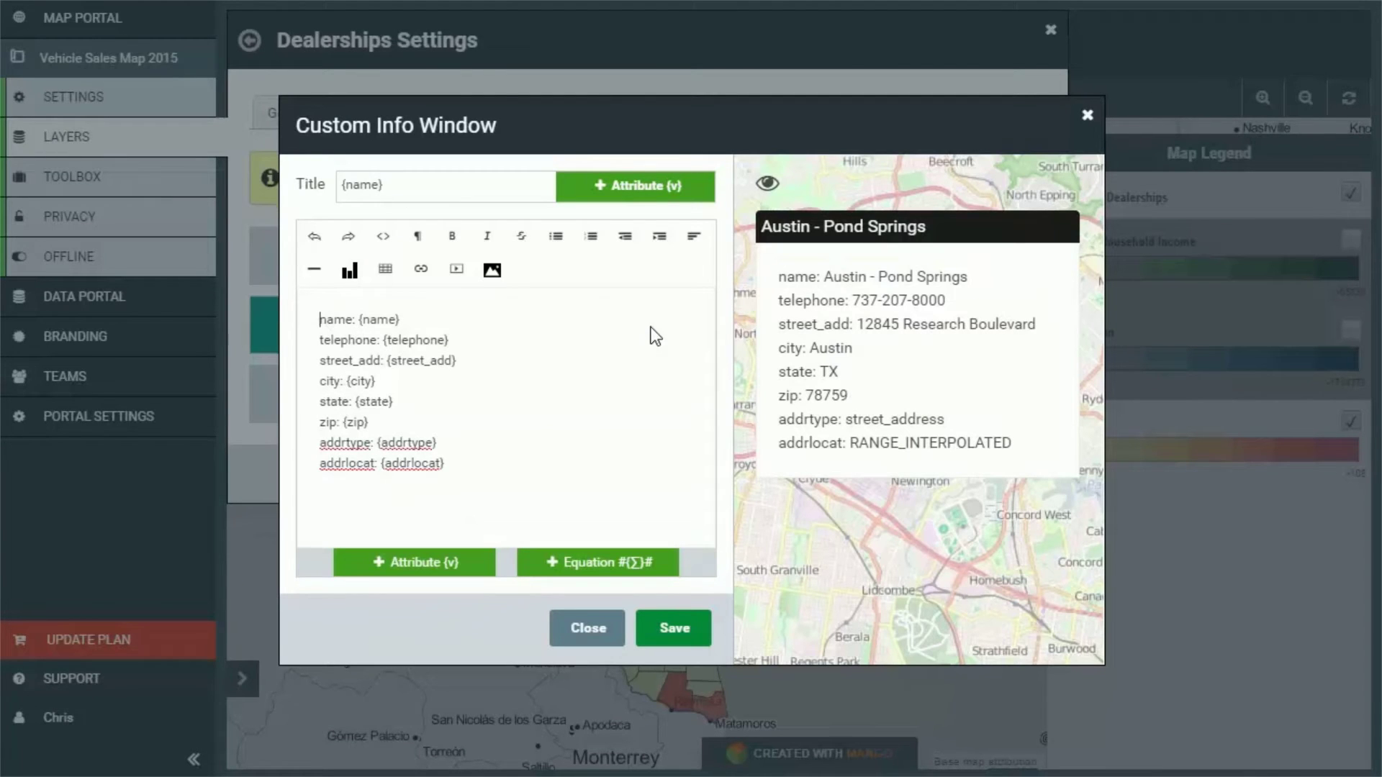
{"action": "key", "text": "Return"}
{"action": "key", "text": "Return"}
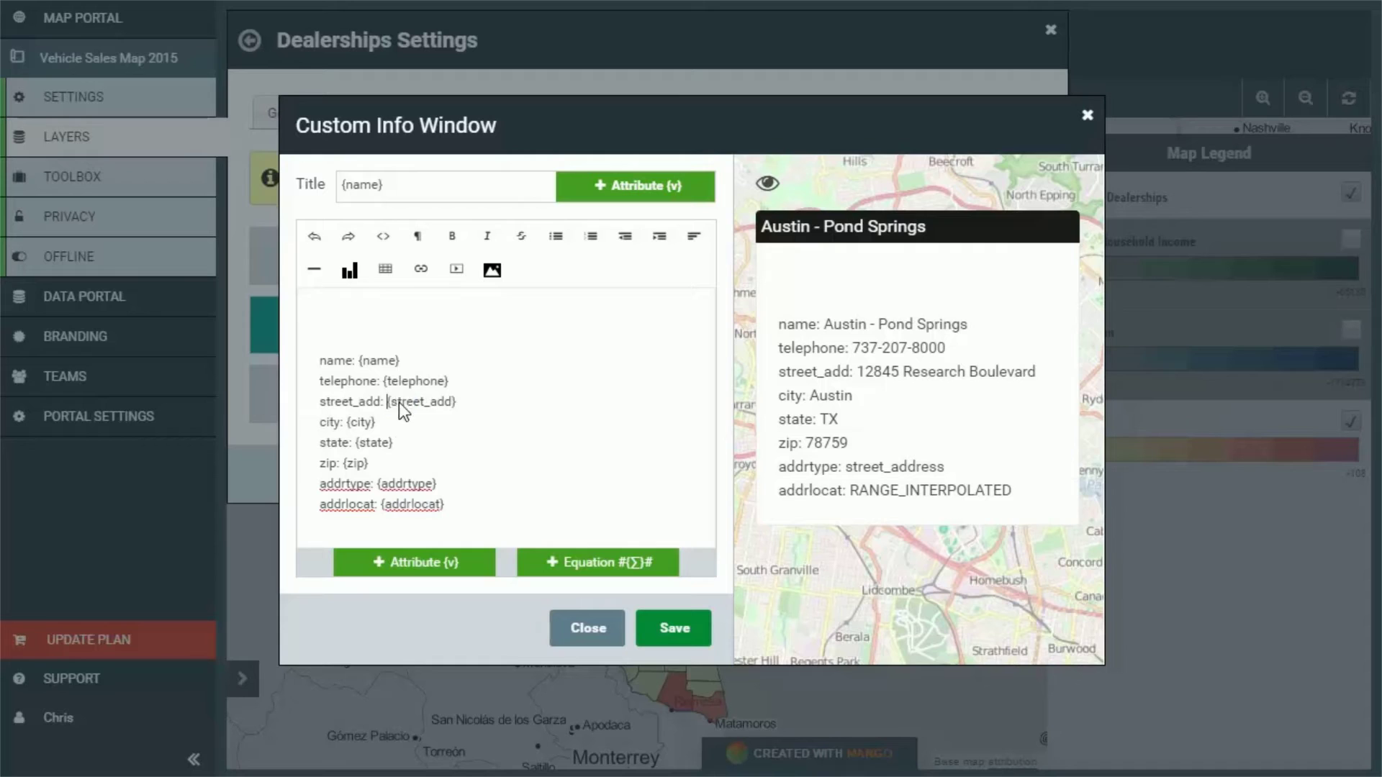
{"action": "left_click_drag", "start_coordinate": [399, 403], "coordinate": [470, 411]}
{"action": "key", "text": "ctrl+c"}
{"action": "left_click", "coordinate": [317, 319]}
{"action": "key", "text": "ctrl+v"}
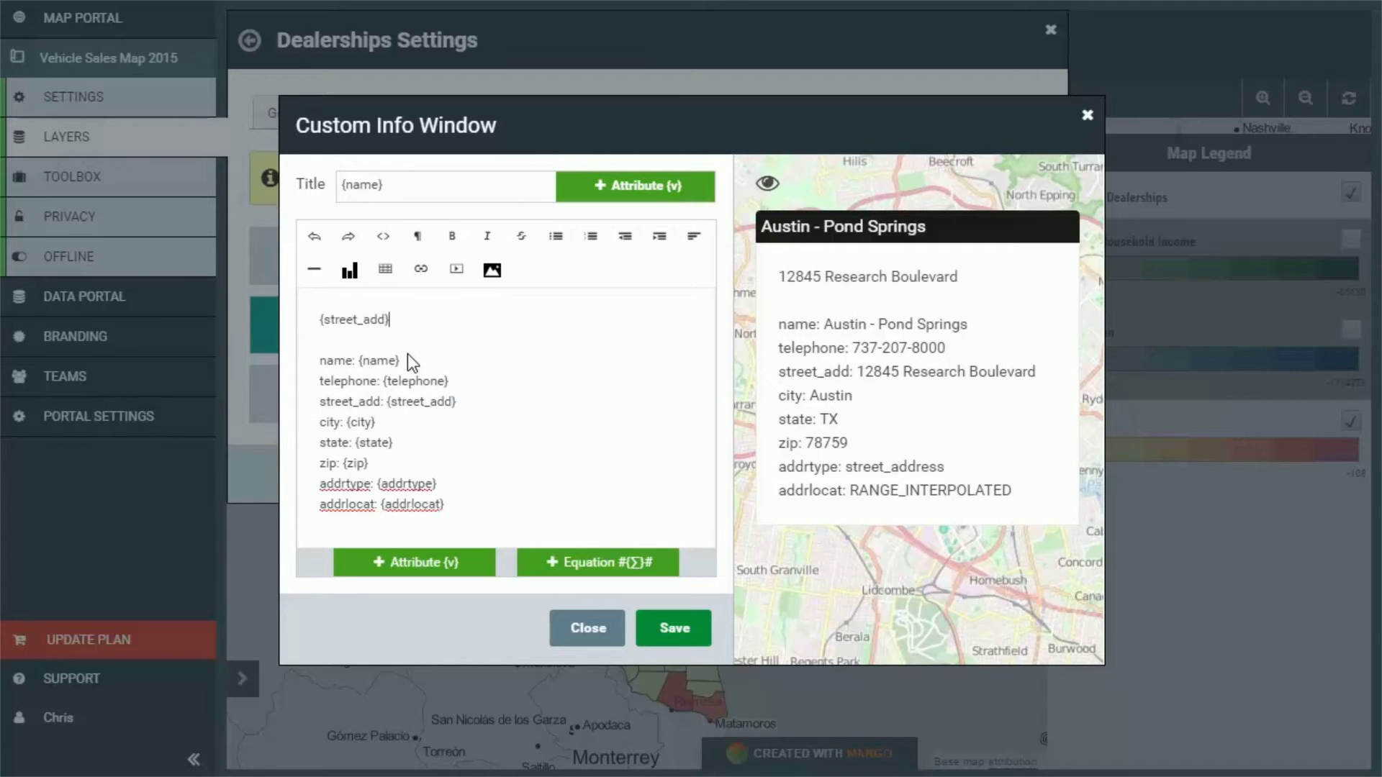
{"action": "key", "text": "Return"}
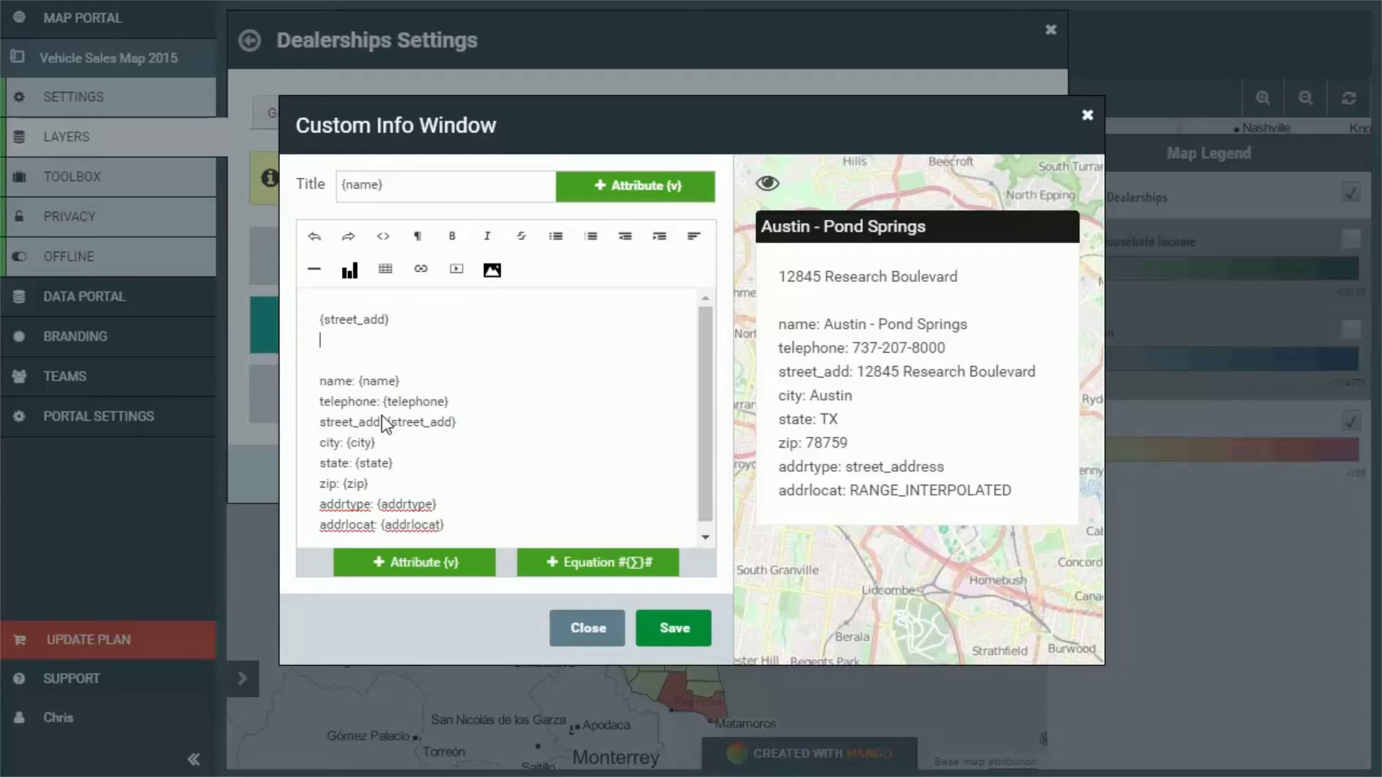
{"action": "left_click_drag", "start_coordinate": [377, 443], "coordinate": [306, 436]}
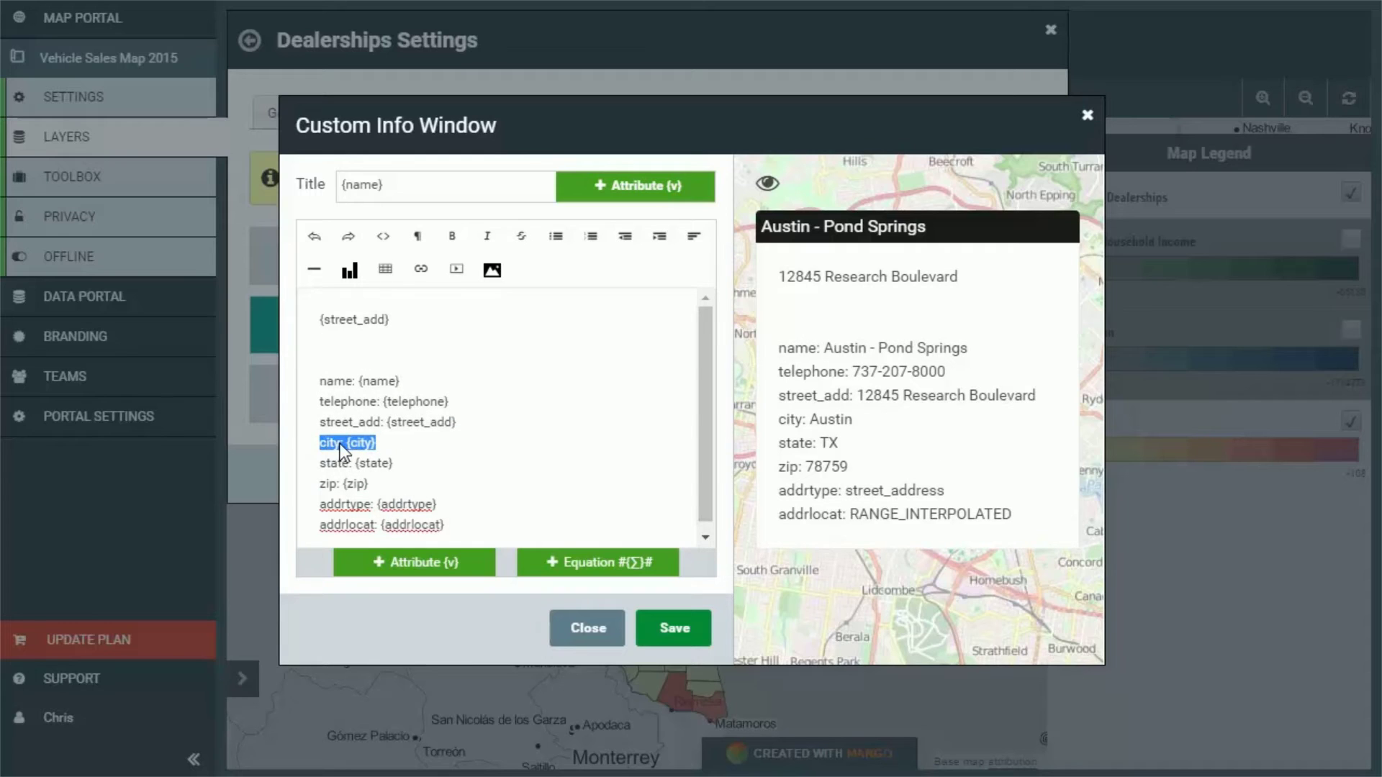
{"action": "left_click", "coordinate": [322, 341]}
{"action": "key", "text": "ctrl+v"}
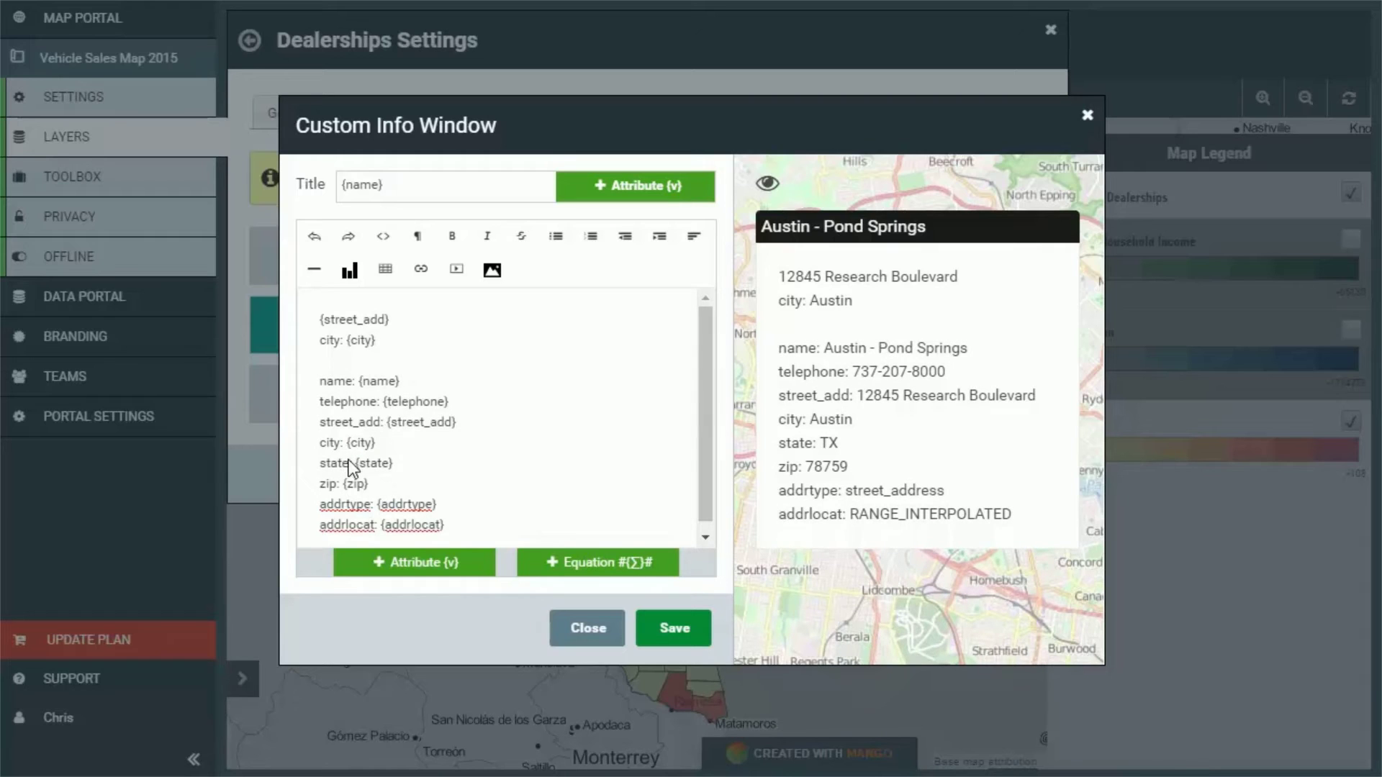
Append {state} and {zip} after the city on the second body line.
{"action": "left_click_drag", "start_coordinate": [353, 465], "coordinate": [395, 468]}
{"action": "left_click", "coordinate": [389, 341]}
{"action": "key", "text": "ctrl+v"}
{"action": "left_click_drag", "start_coordinate": [371, 483], "coordinate": [341, 483]}
{"action": "left_click", "coordinate": [435, 349]}
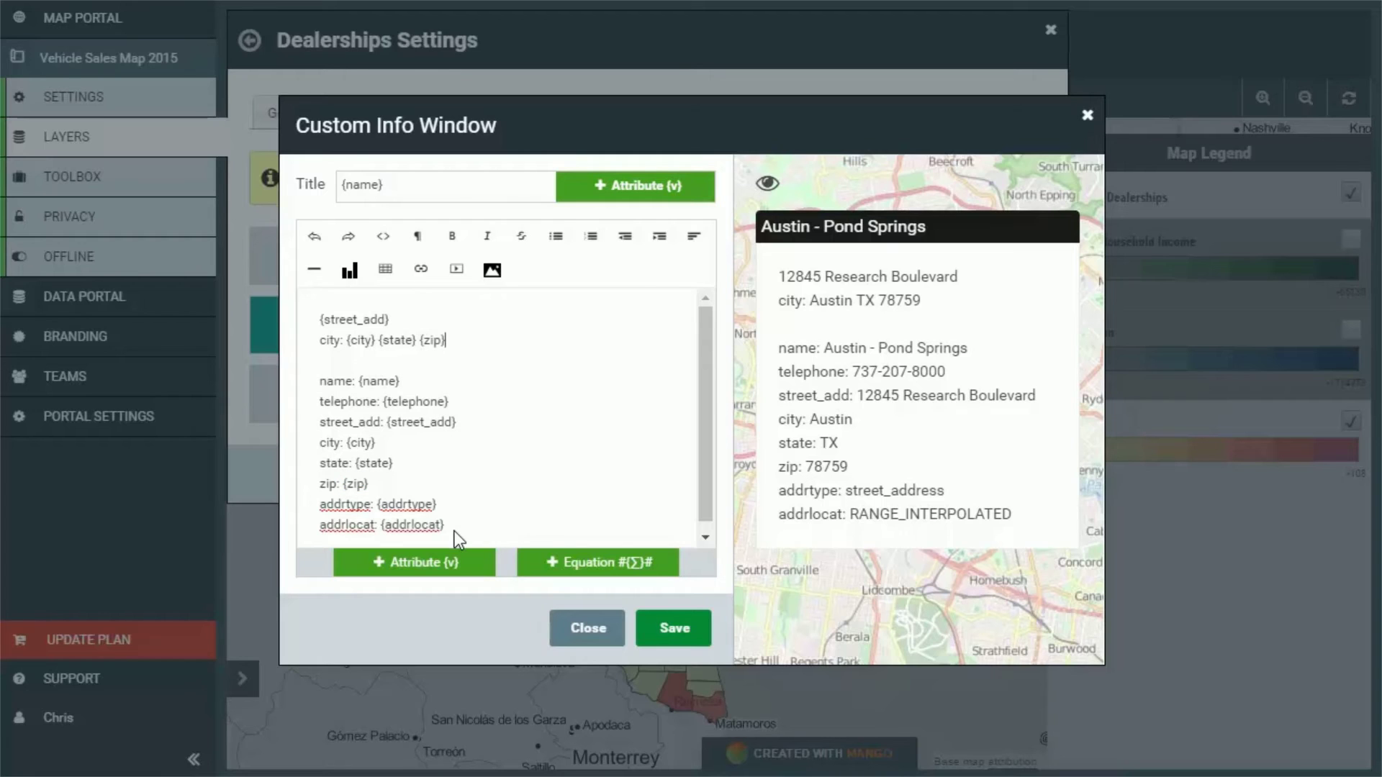
Delete the old field lines from the popup body and save the custom layout.
{"action": "left_click_drag", "start_coordinate": [455, 532], "coordinate": [288, 361]}
{"action": "key", "text": "BackSpace"}
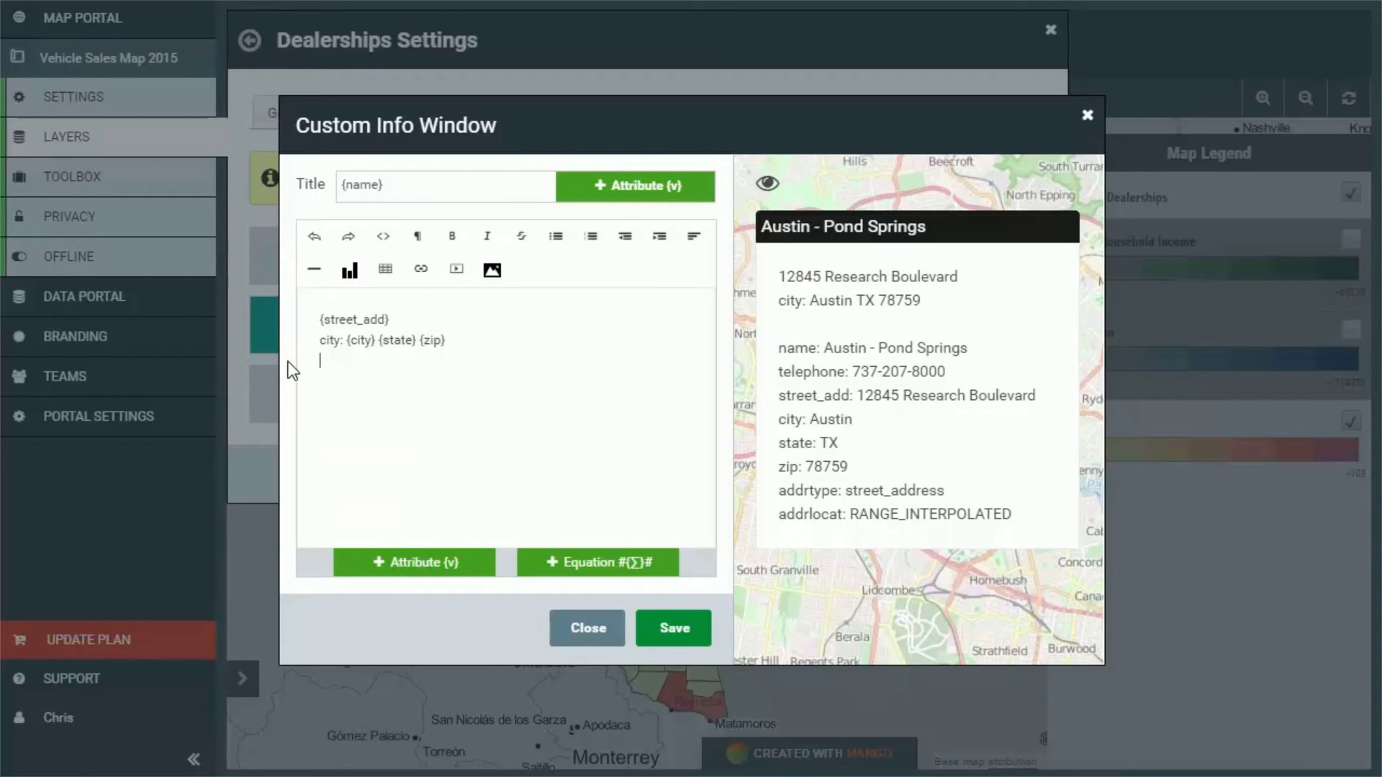
{"action": "key", "text": "BackSpace"}
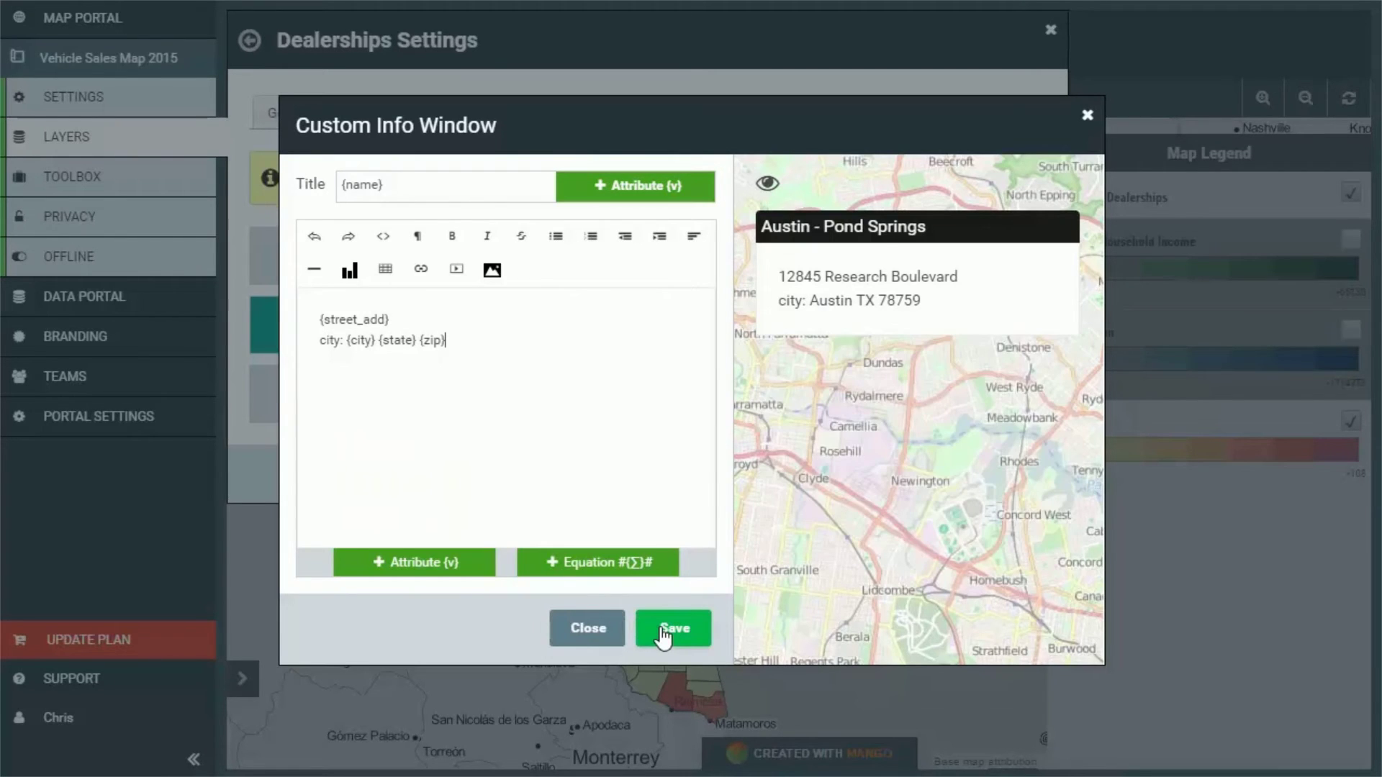
{"action": "left_click", "coordinate": [662, 634]}
Save the Dealerships settings, zoom to Houston, and view the Houston-North and Harris County popups.
{"action": "left_click", "coordinate": [1016, 475]}
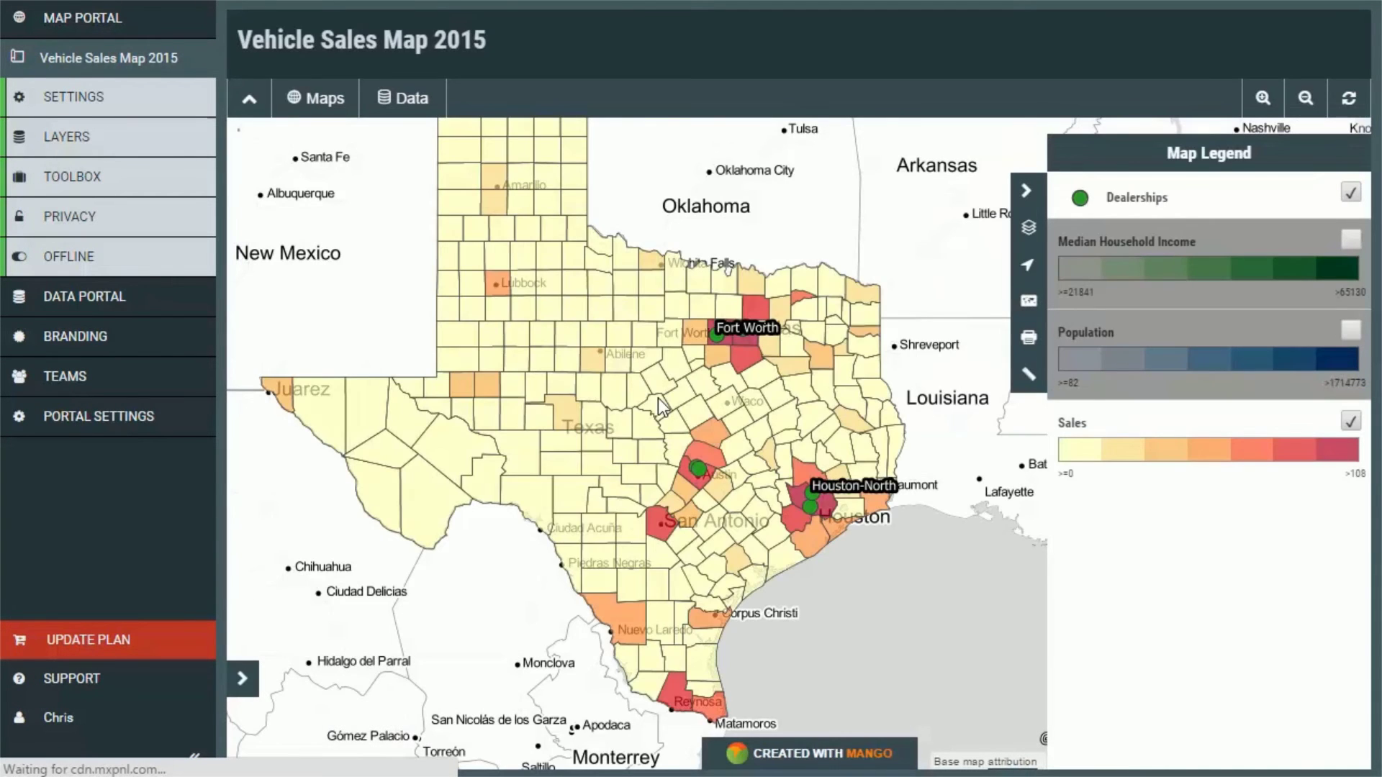
{"action": "left_click_drag", "start_coordinate": [762, 455], "coordinate": [843, 539]}
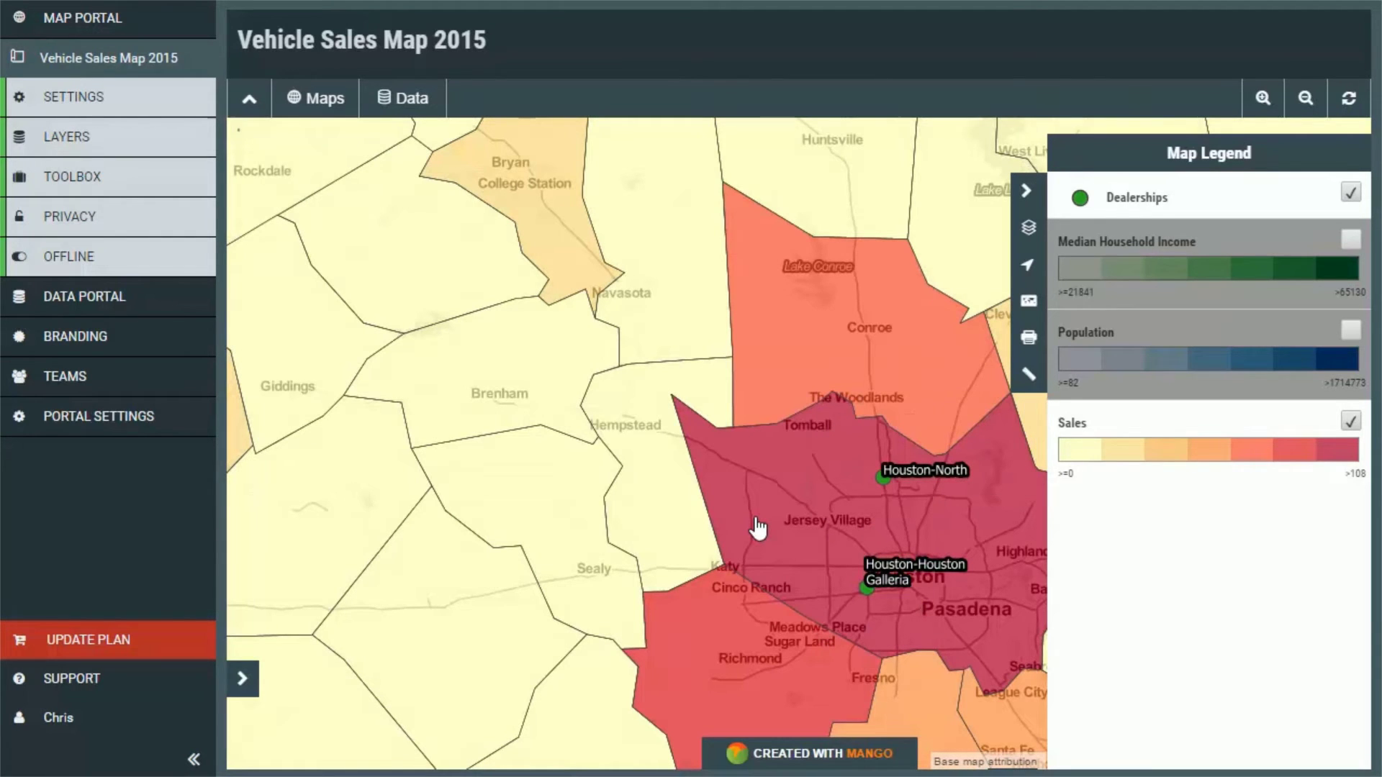
{"action": "left_click_drag", "start_coordinate": [757, 529], "coordinate": [626, 432]}
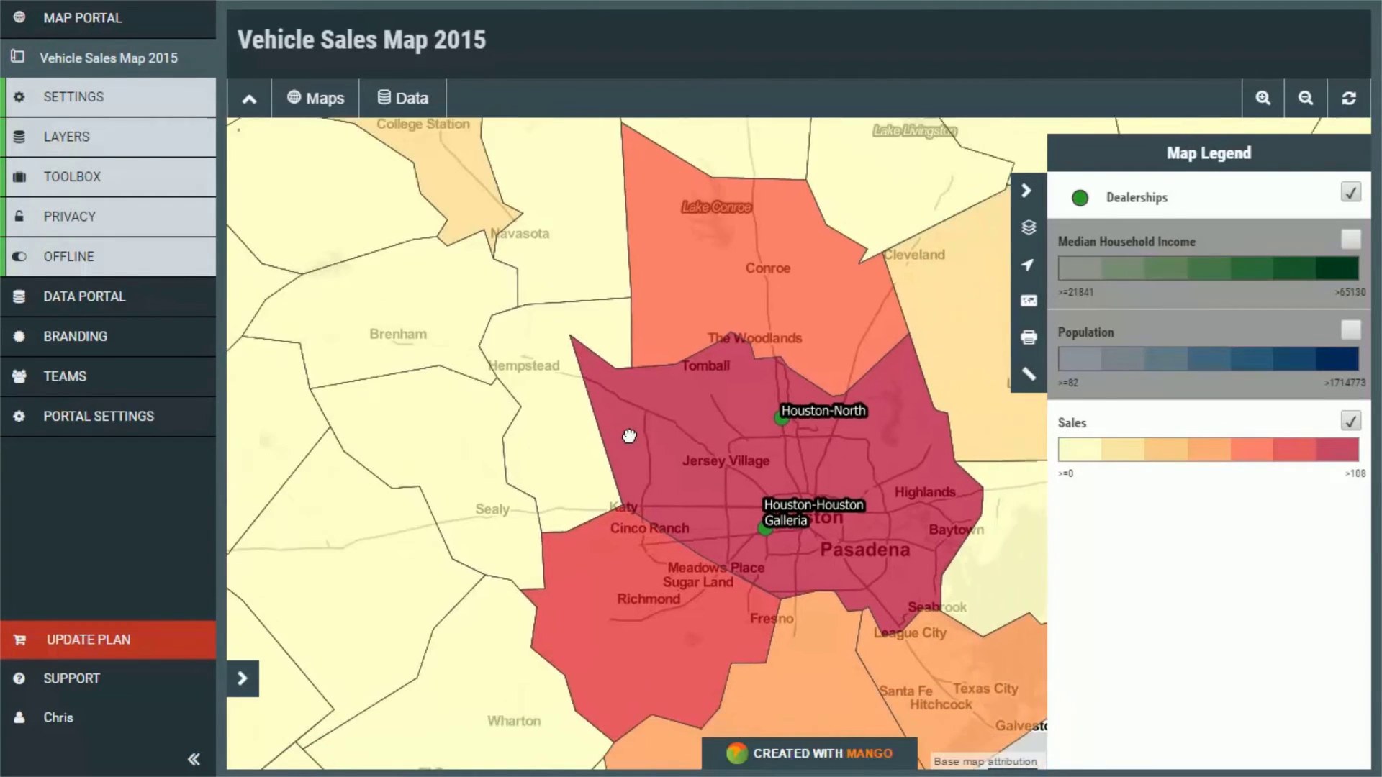
{"action": "left_click", "coordinate": [740, 382]}
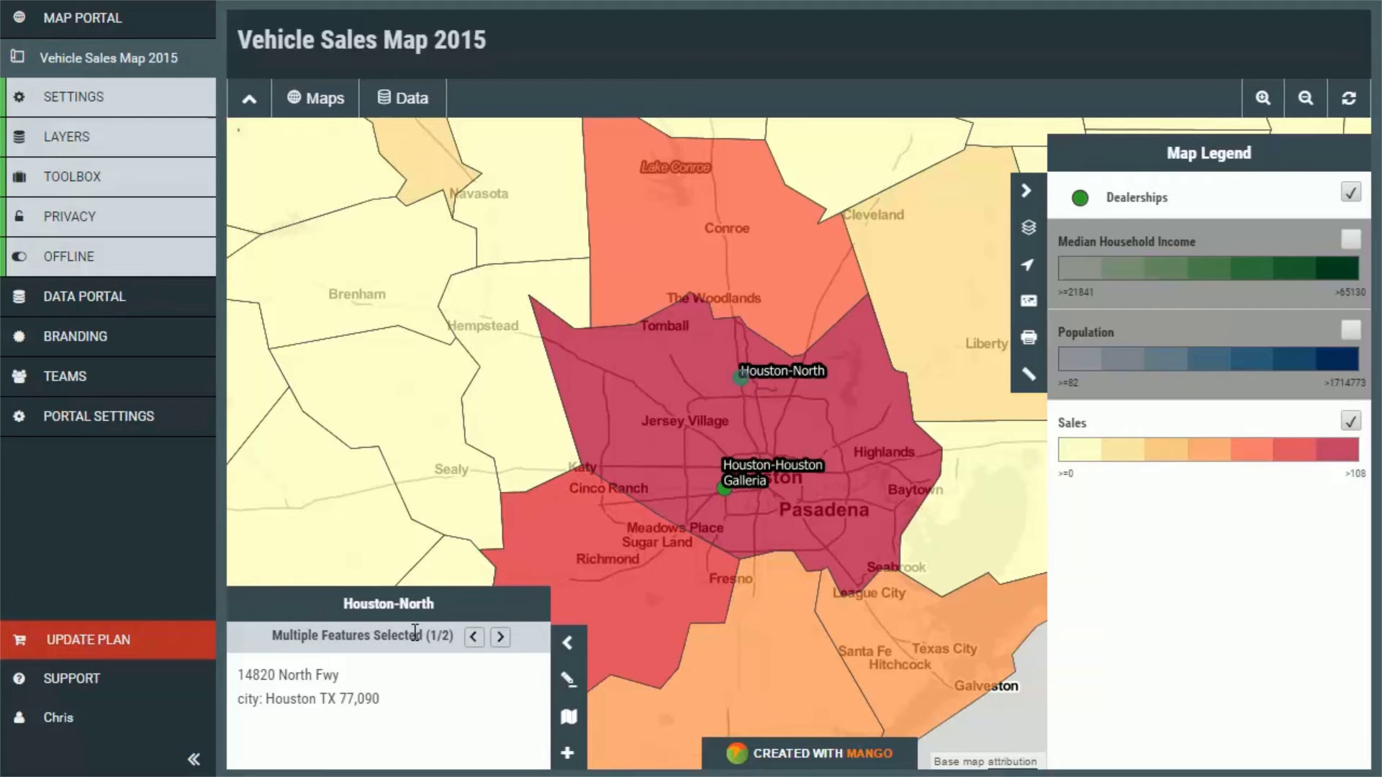
{"action": "left_click", "coordinate": [500, 637]}
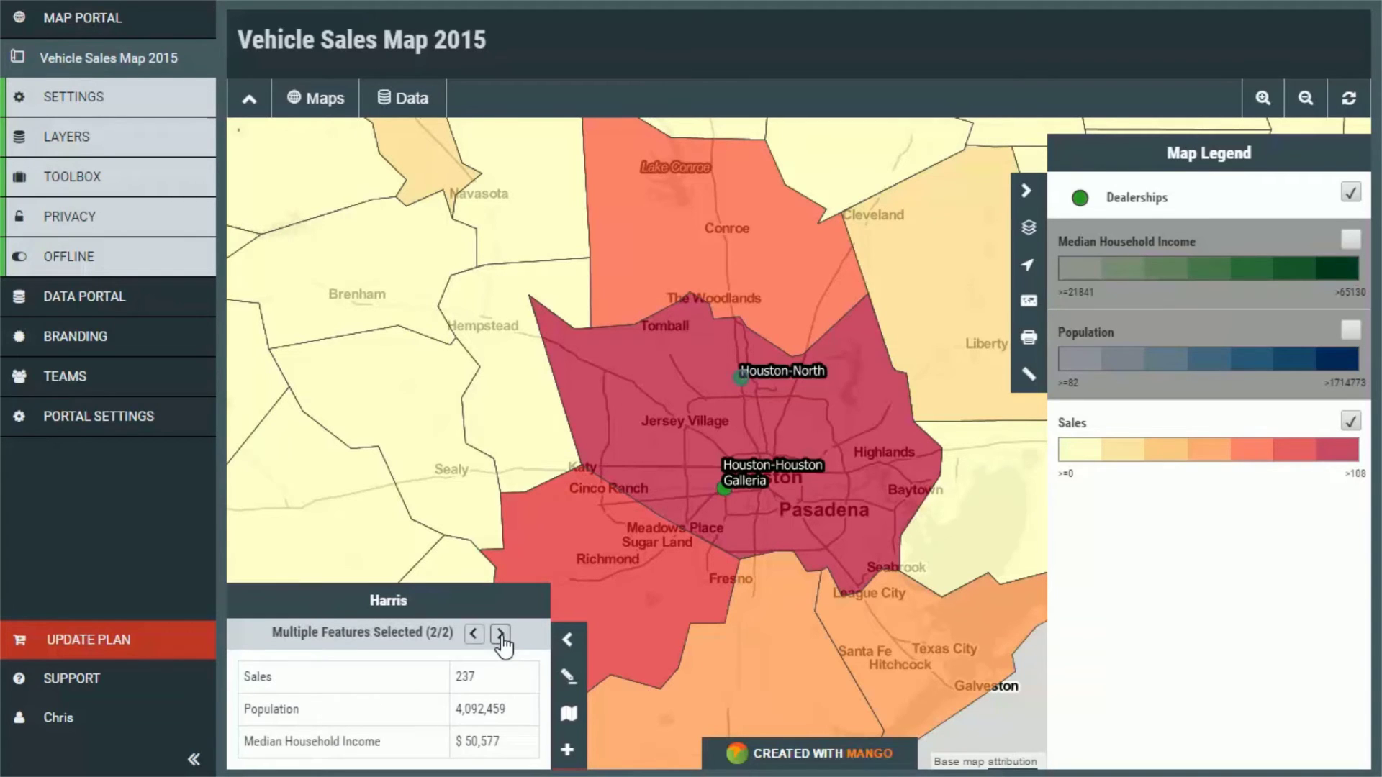